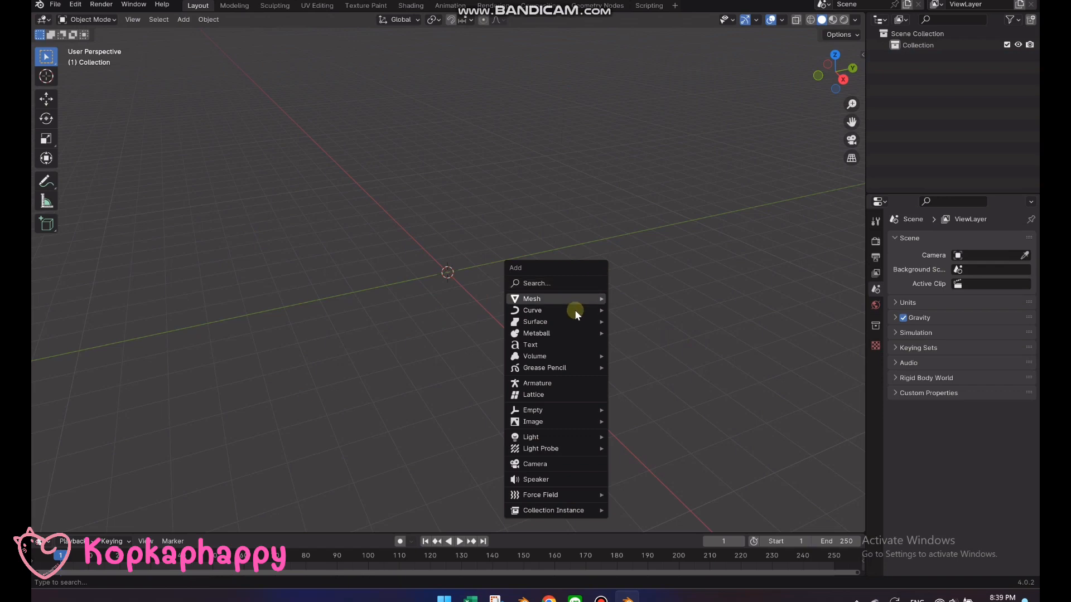
Add a blank Grease Pencil object to the scene and rename it Bee
{"action": "mouse_move", "coordinate": [568, 367]}
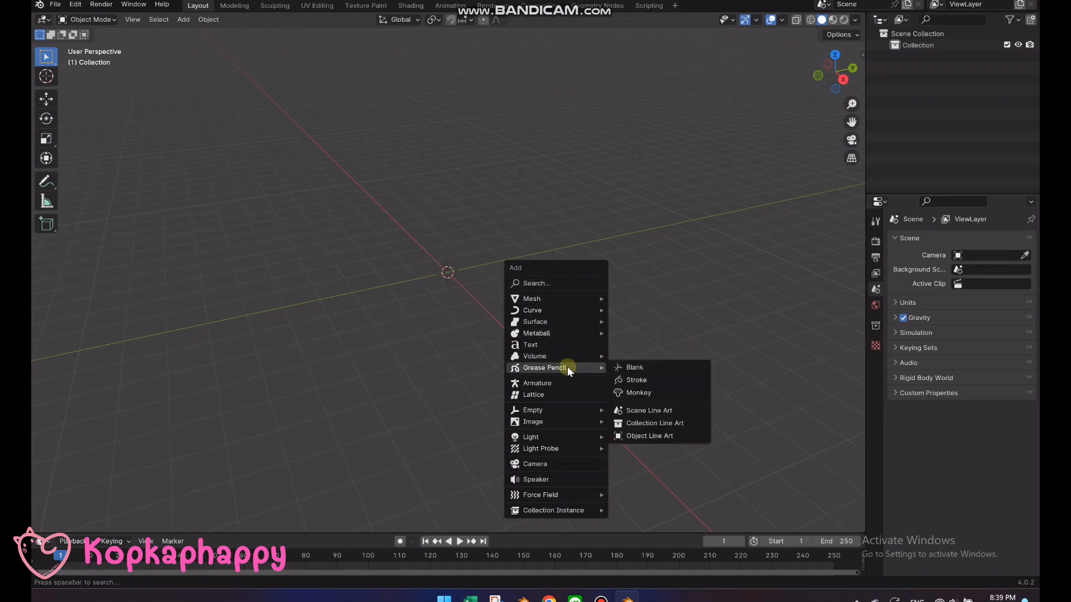
{"action": "left_click", "coordinate": [647, 370]}
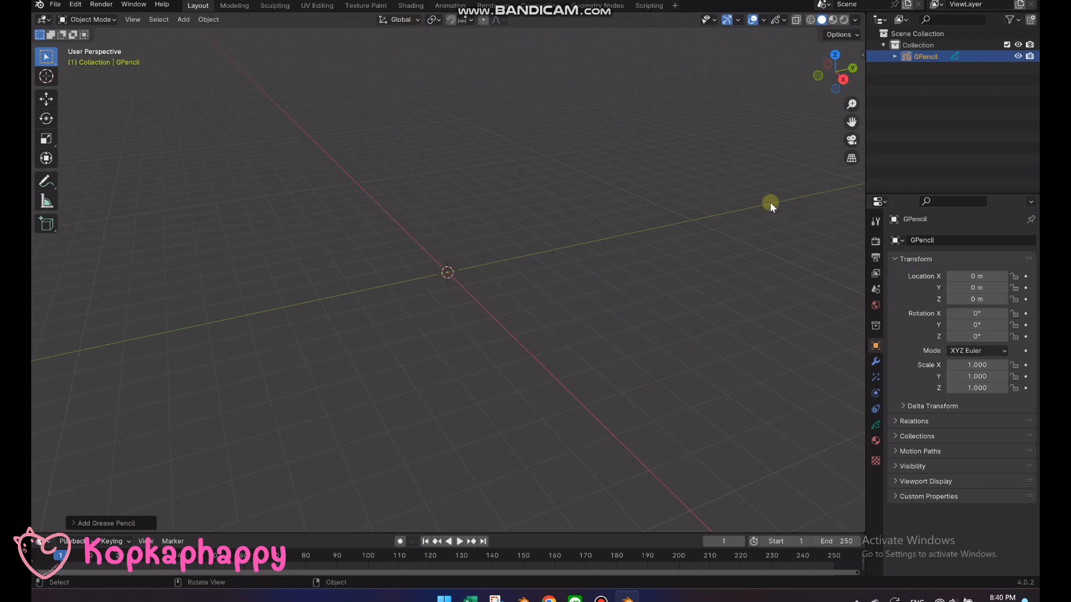
{"action": "double_click", "coordinate": [924, 56]}
{"action": "type", "text": "B"}
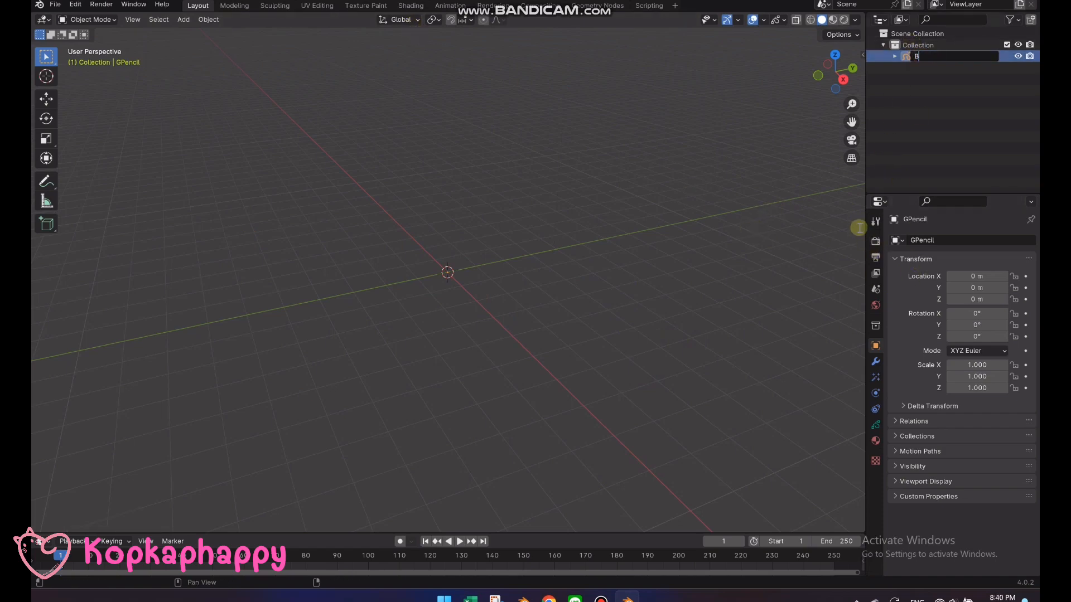
{"action": "type", "text": "ee"}
{"action": "key", "text": "Return"}
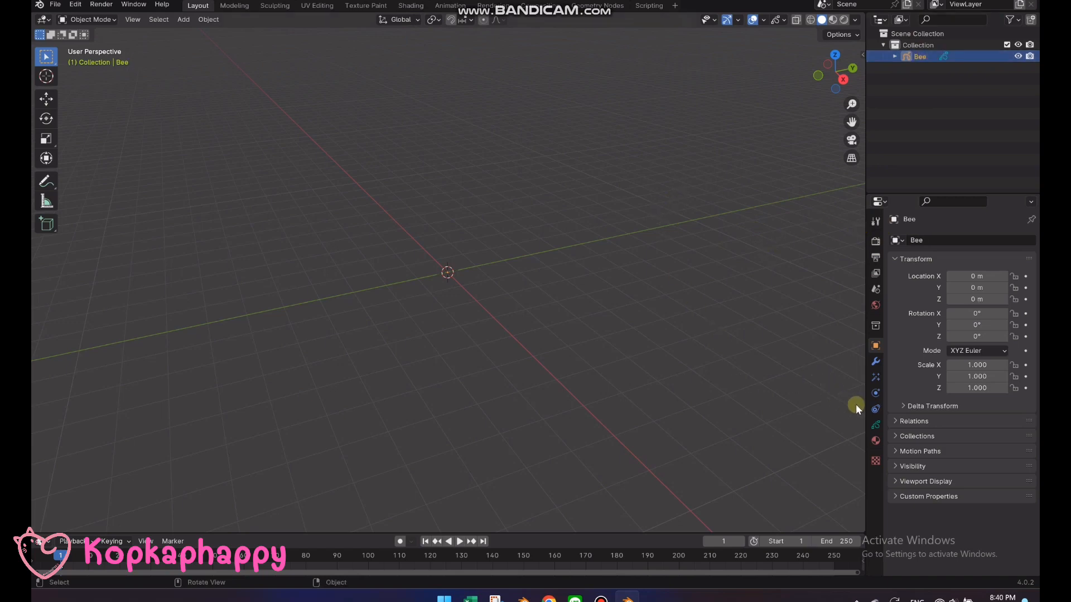
Turn off Use Lights for the Grease Pencil layer and rename the layer Body
{"action": "left_click", "coordinate": [875, 424]}
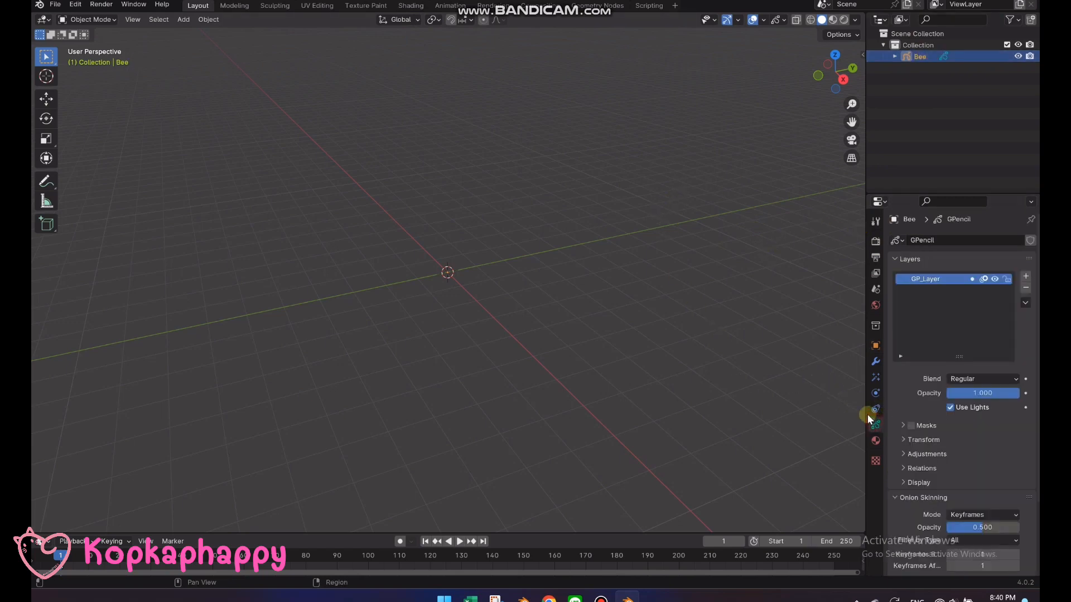
{"action": "left_click", "coordinate": [950, 407]}
{"action": "double_click", "coordinate": [925, 280]}
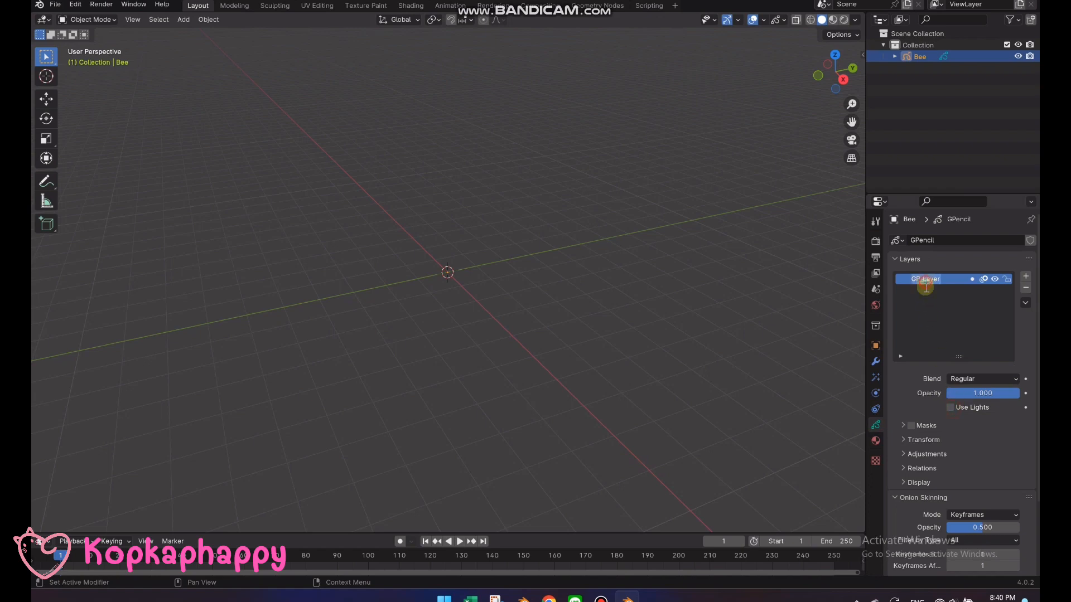
{"action": "type", "text": "Body"}
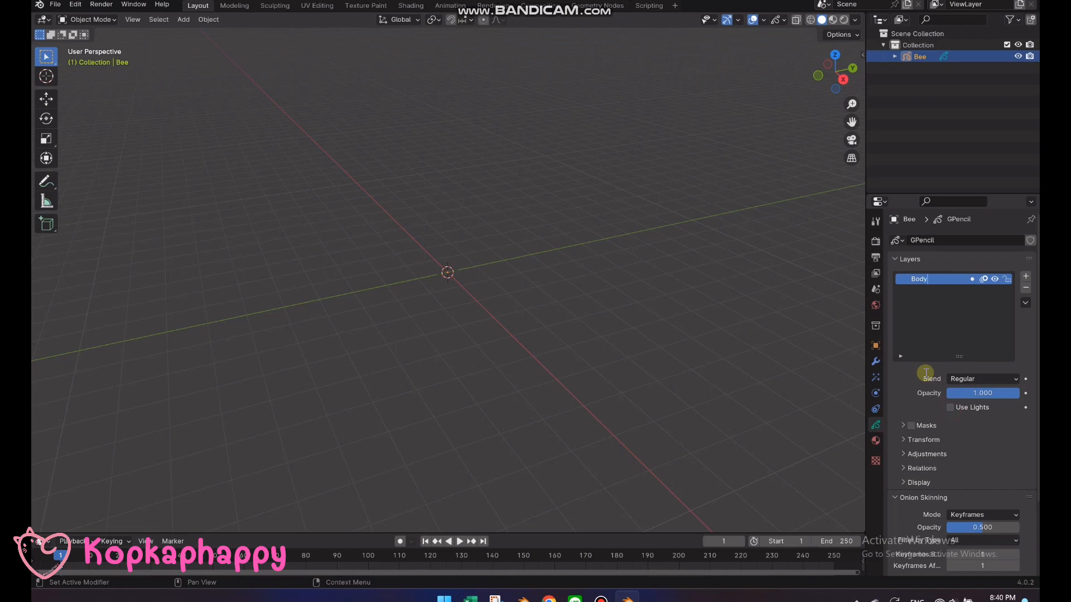
{"action": "key", "text": "Return"}
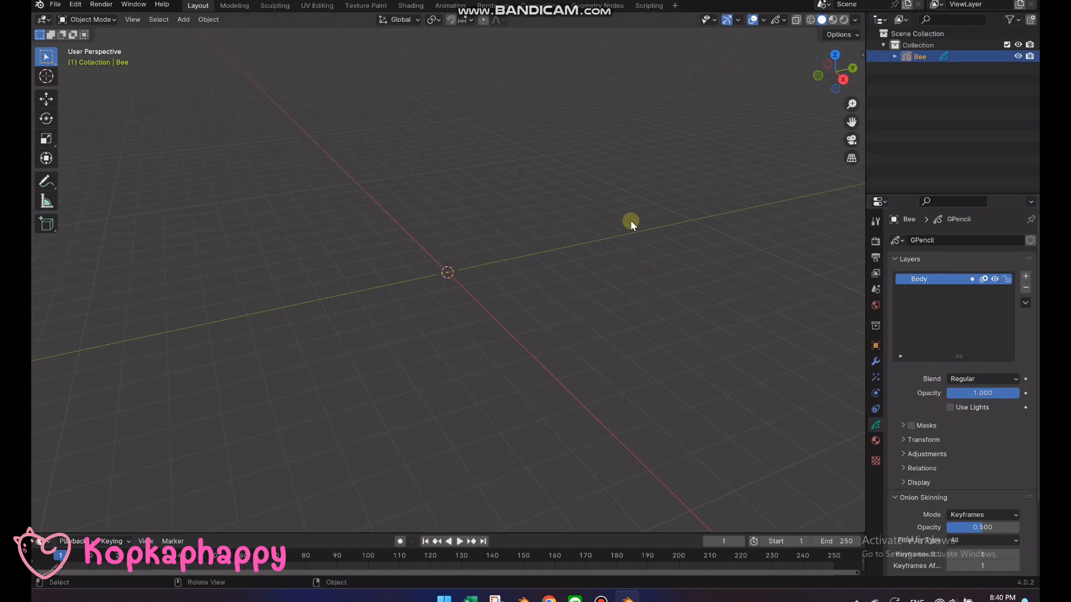
Enter Draw Mode in front view and set the pencil's radius to 50 px and strength to 1.000
{"action": "key", "text": "KP_1"}
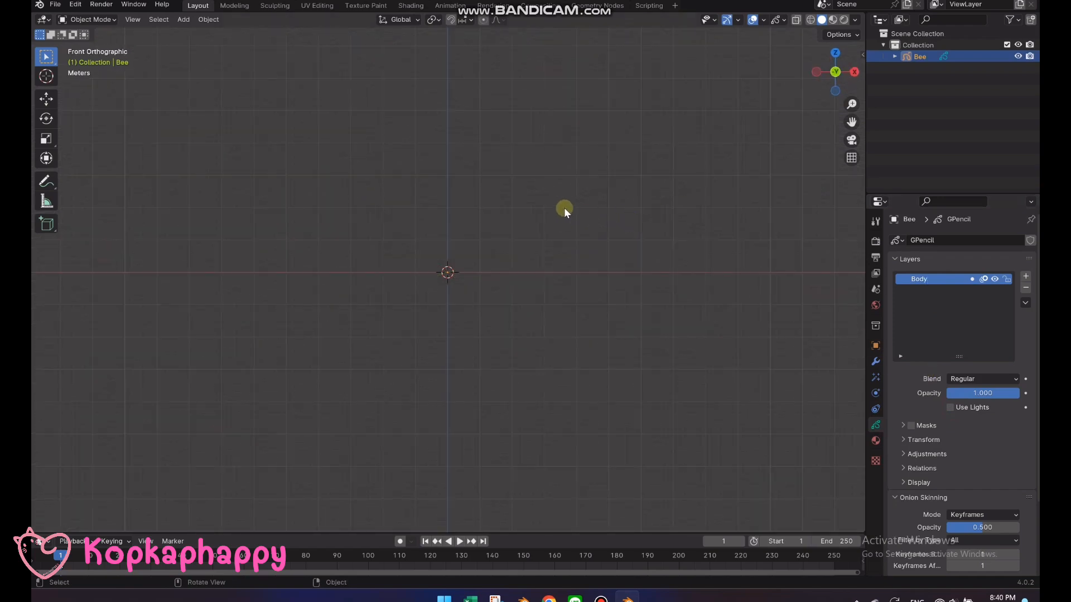
{"action": "key", "text": "ctrl+Tab"}
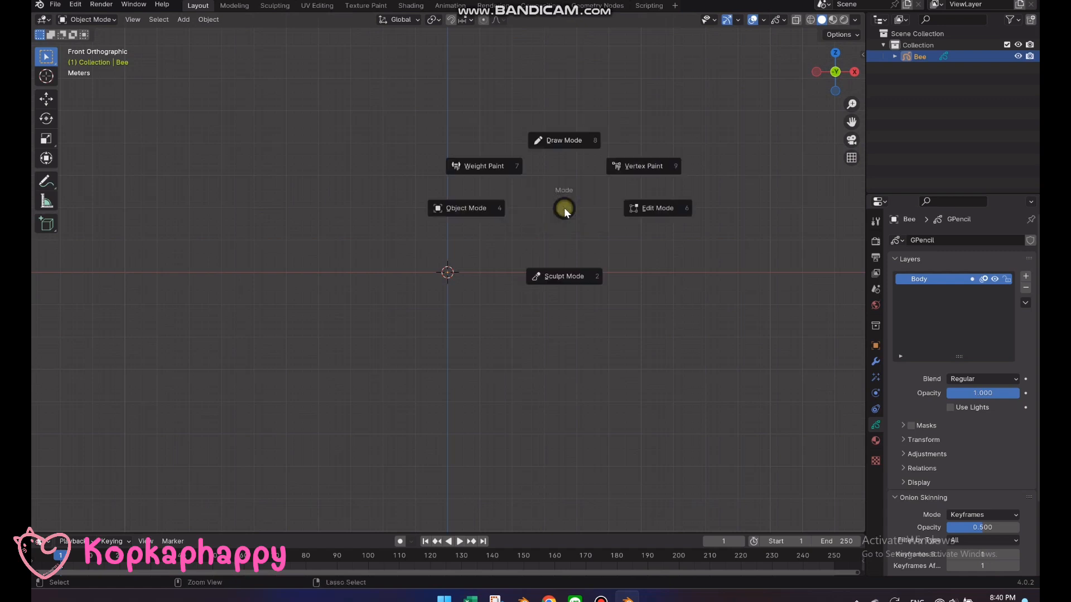
{"action": "left_click", "coordinate": [564, 143]}
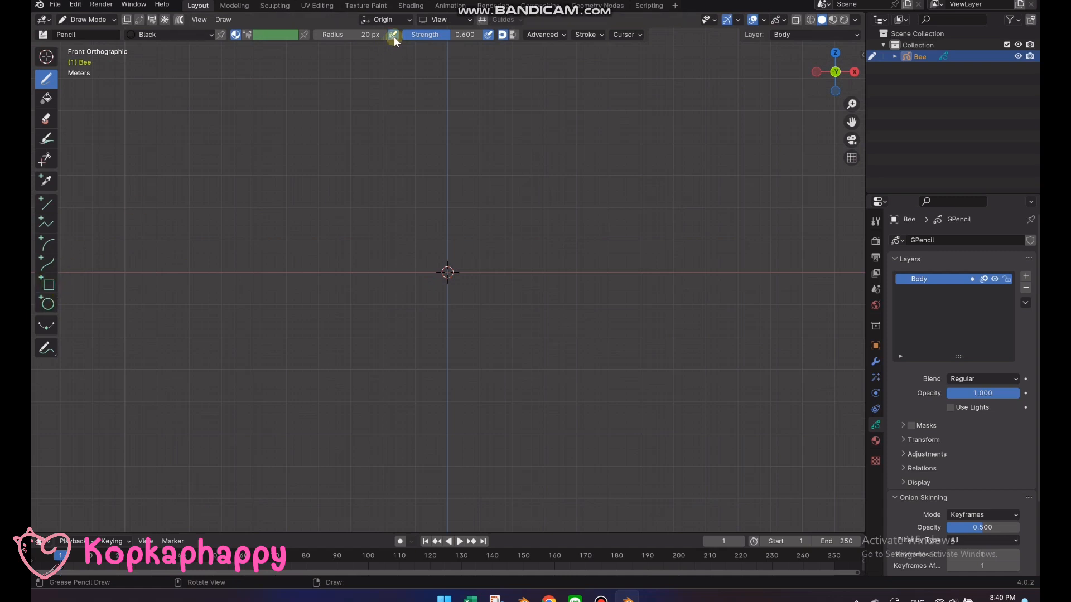
{"action": "left_click", "coordinate": [357, 34]}
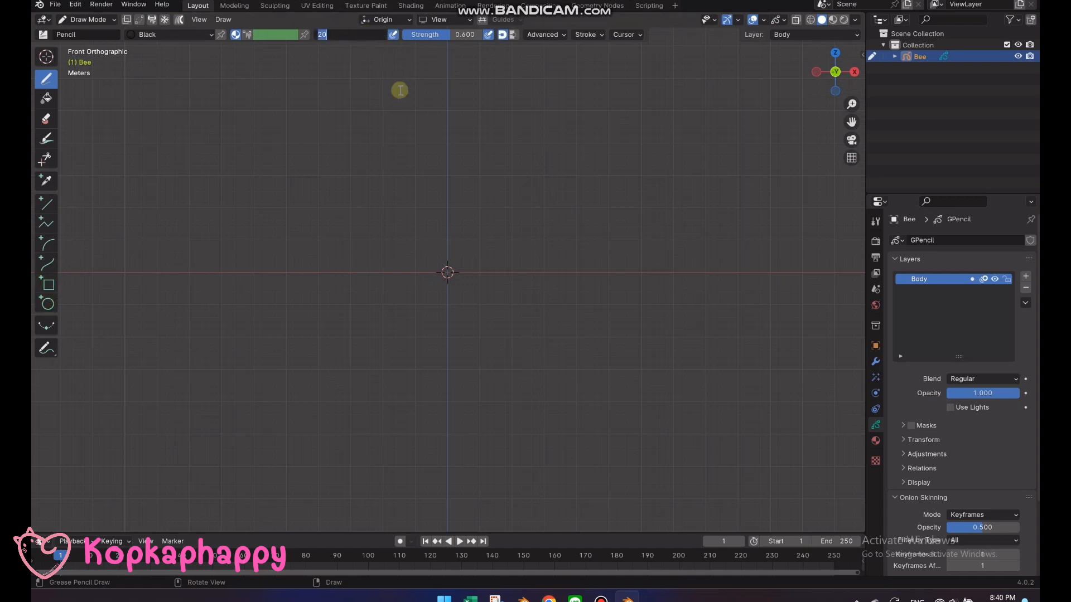
{"action": "type", "text": "50"}
{"action": "key", "text": "Return"}
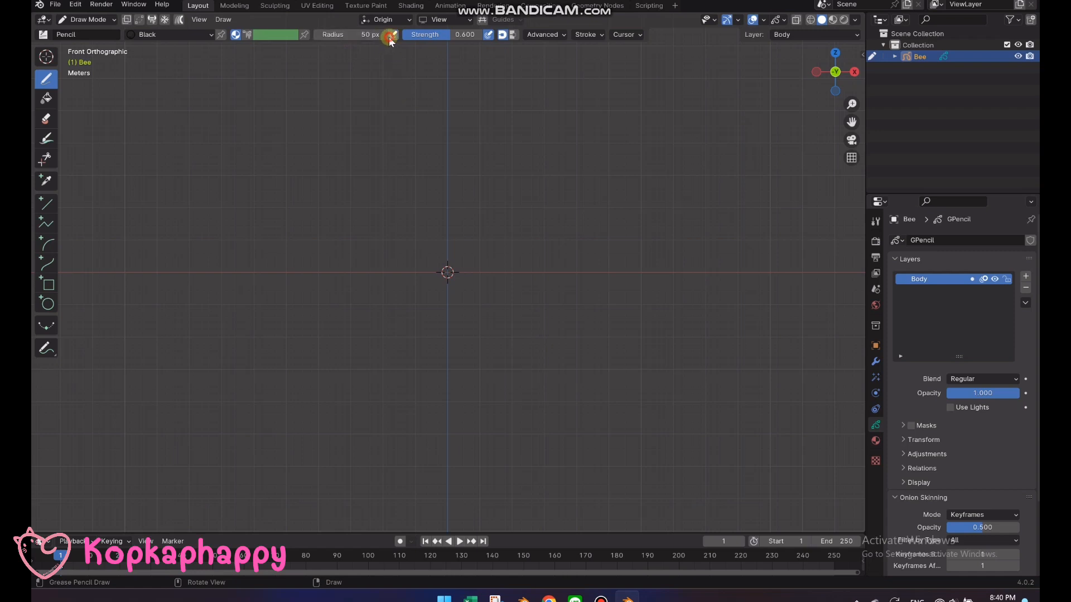
{"action": "left_click_drag", "start_coordinate": [449, 34], "coordinate": [482, 37]}
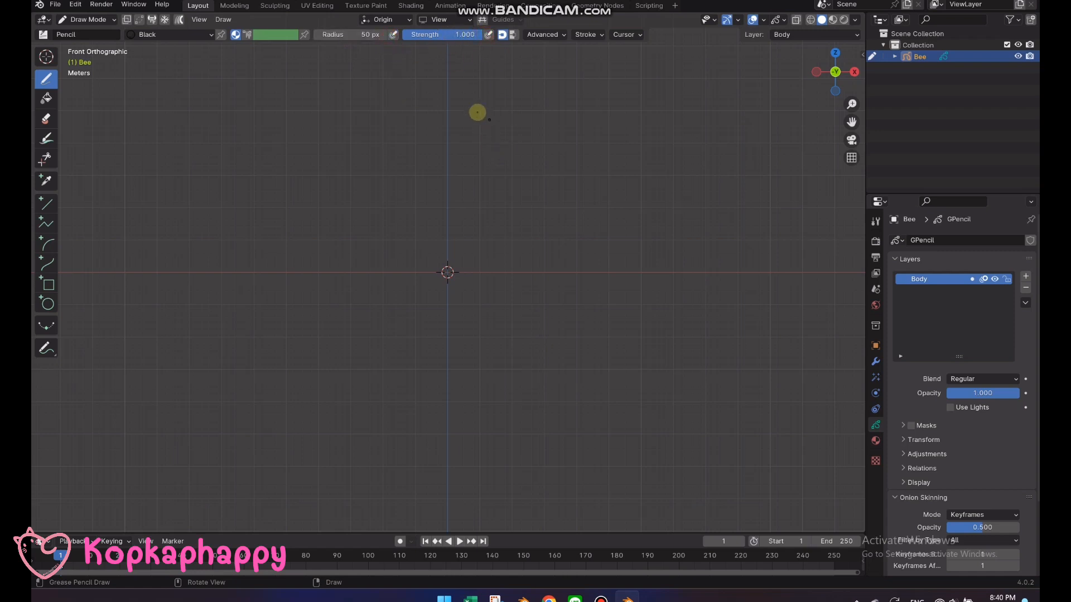
Set the stroke placement to 3D Cursor and the drawing plane to Front (X-Z)
{"action": "left_click", "coordinate": [406, 21]}
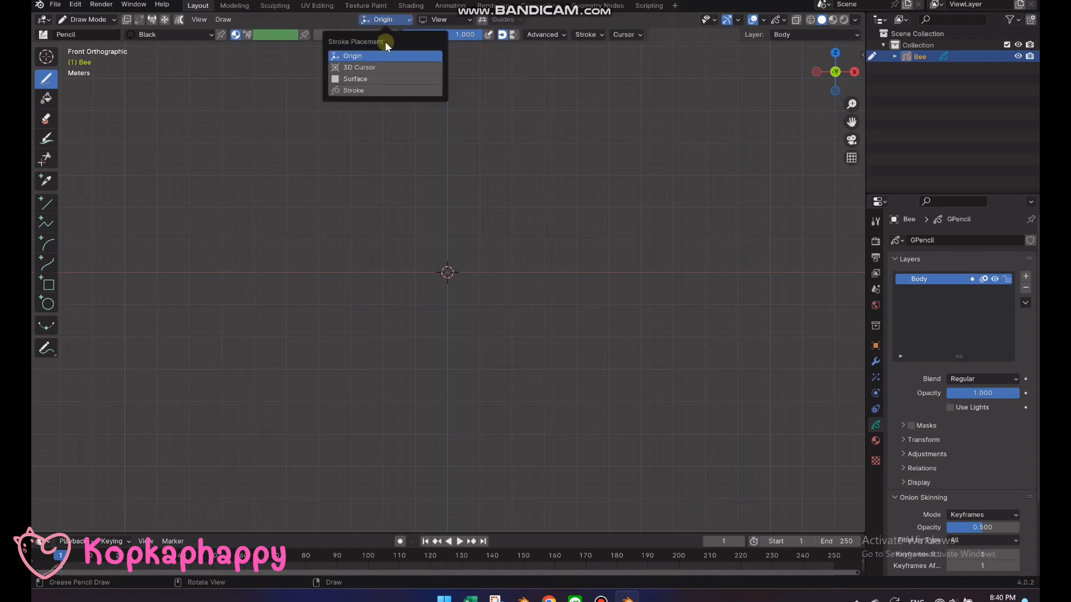
{"action": "left_click", "coordinate": [369, 67]}
{"action": "left_click", "coordinate": [472, 20]}
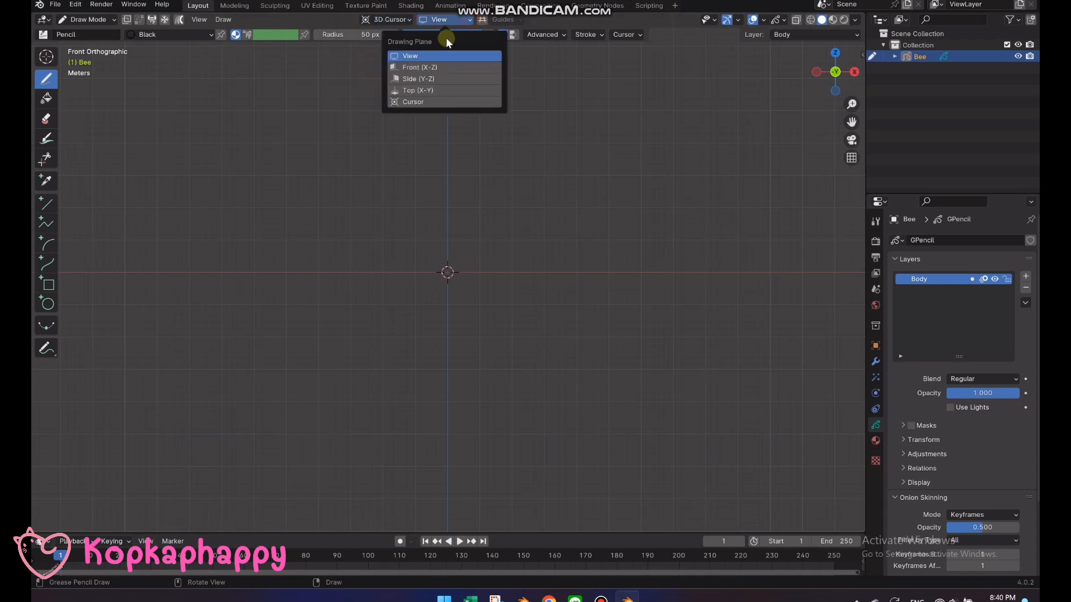
{"action": "left_click", "coordinate": [422, 68]}
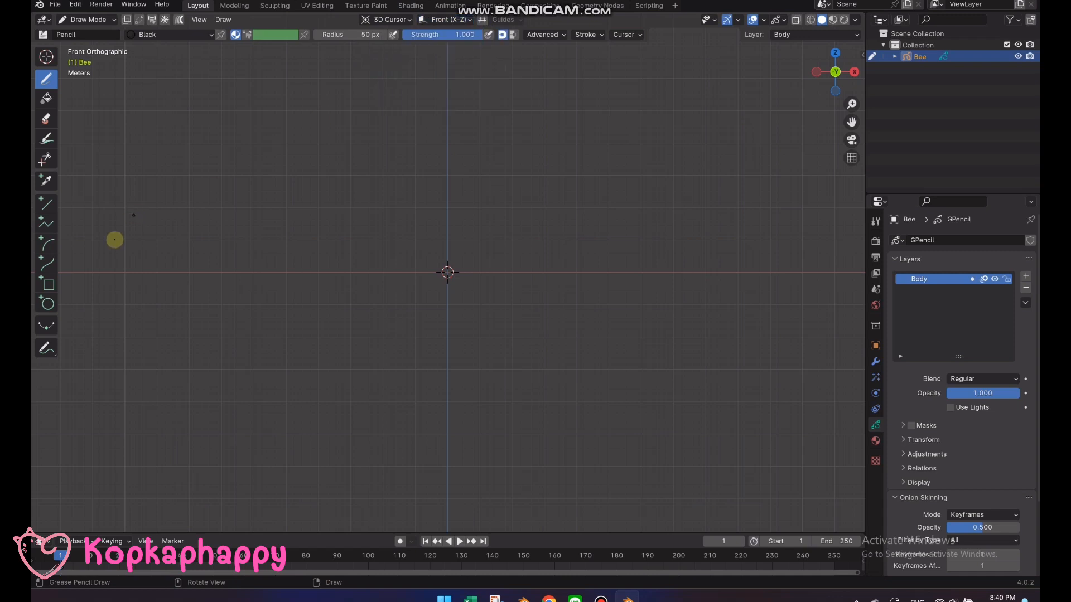
Rename the Black material Body and give it a solid fill with a light yellow base color
{"action": "left_click", "coordinate": [48, 284]}
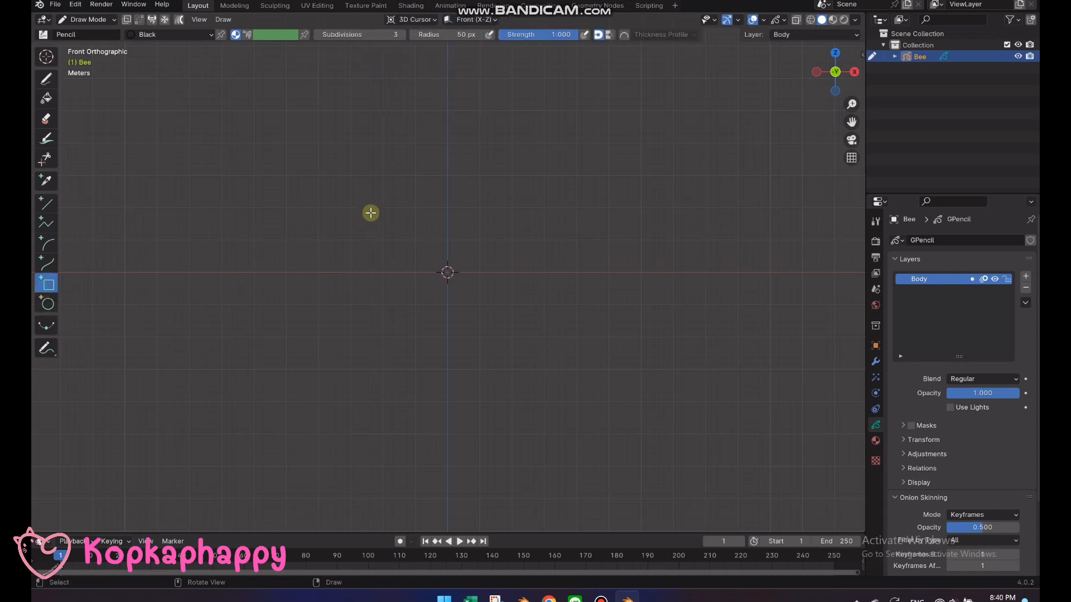
{"action": "left_click", "coordinate": [874, 440]}
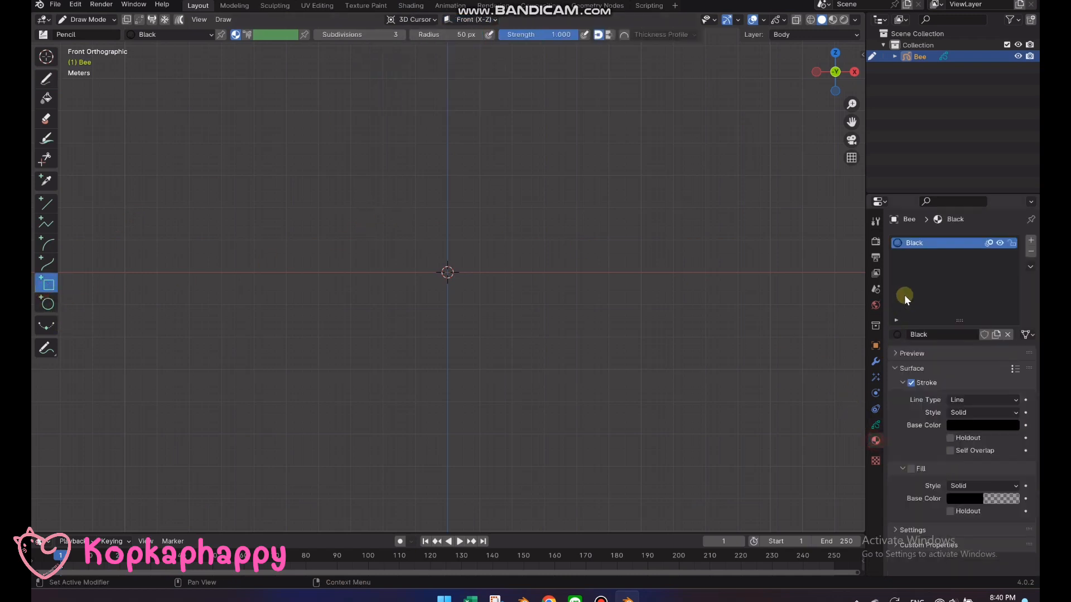
{"action": "double_click", "coordinate": [919, 243]}
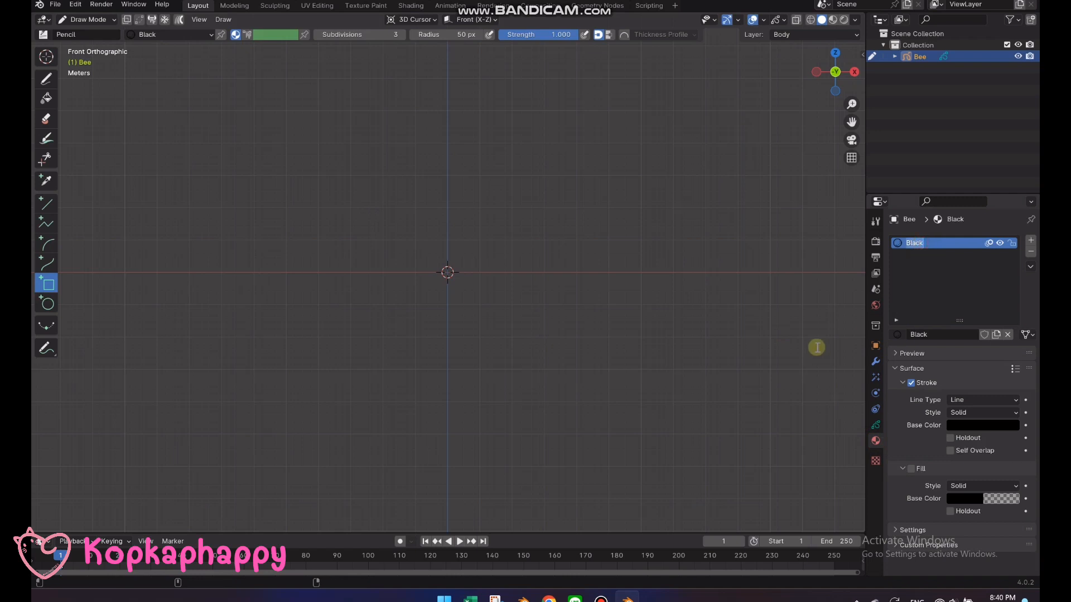
{"action": "type", "text": "Body"}
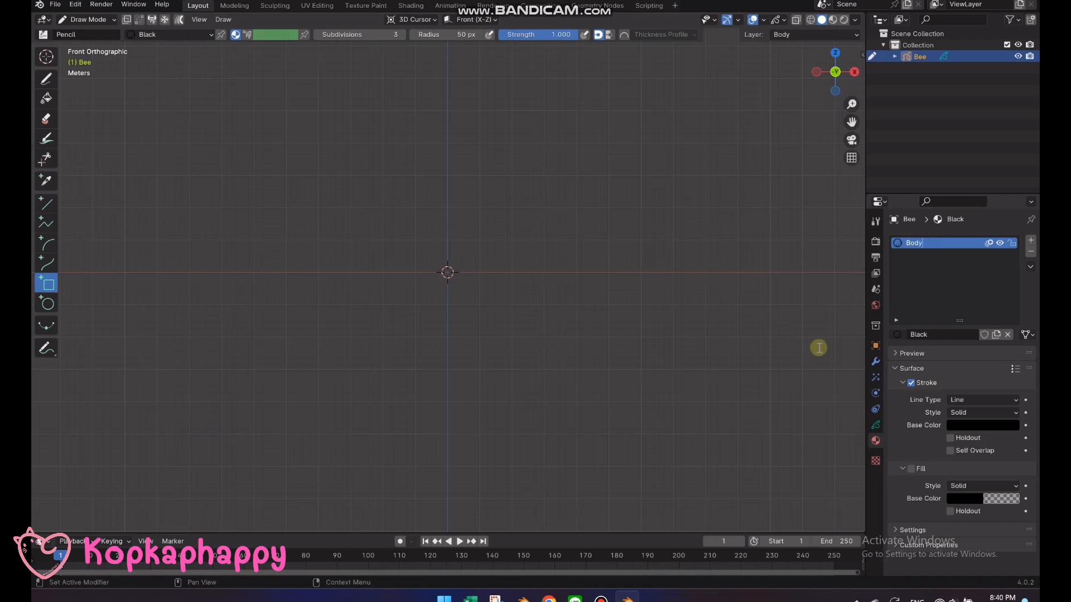
{"action": "key", "text": "Return"}
{"action": "left_click", "coordinate": [980, 498]}
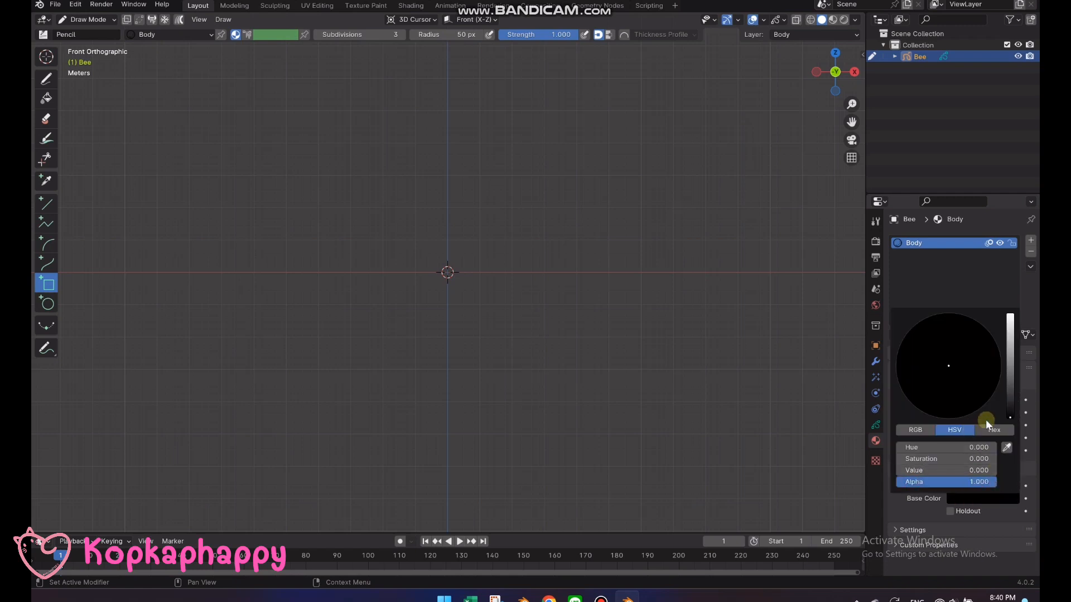
{"action": "left_click_drag", "start_coordinate": [1010, 416], "coordinate": [1010, 314]}
{"action": "left_click_drag", "start_coordinate": [937, 382], "coordinate": [929, 389]}
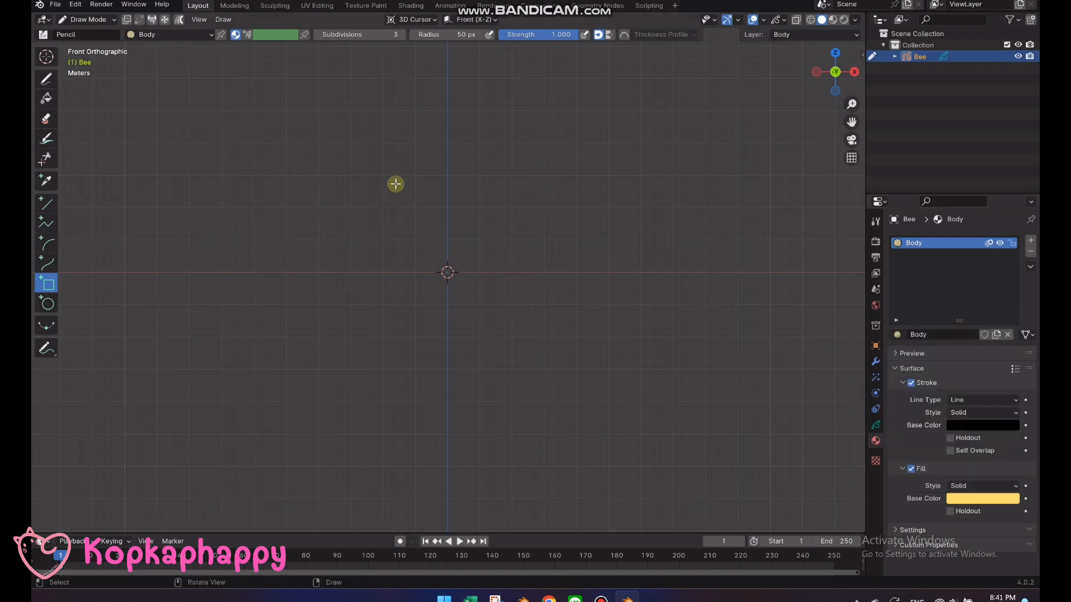
Draw a filled horizontal rectangle centred on the 3D cursor and subdivide all its points once in Edit Mode
{"action": "left_click_drag", "start_coordinate": [342, 201], "coordinate": [548, 345]}
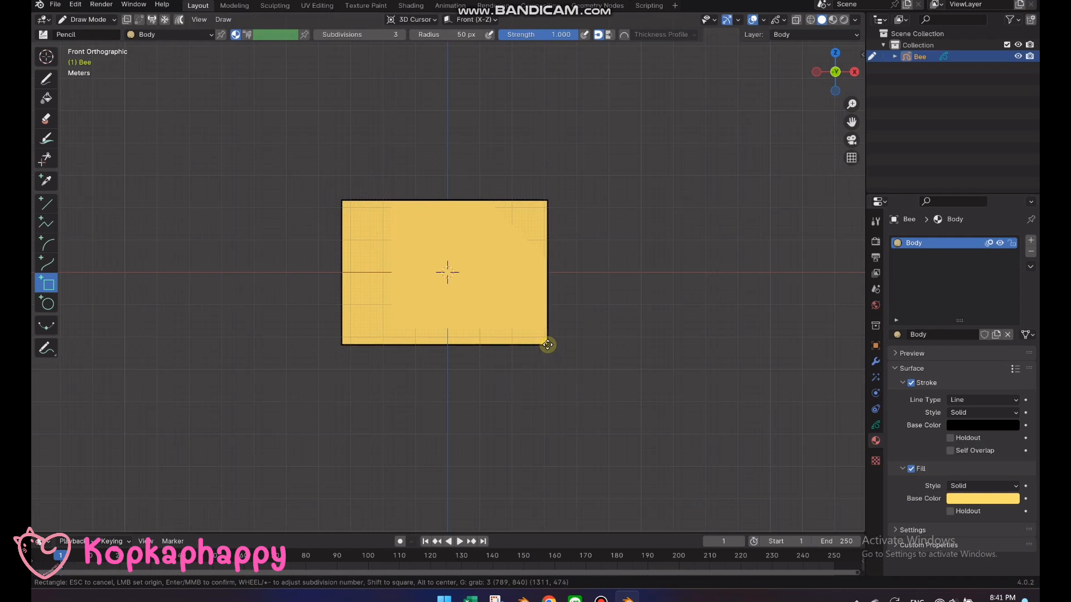
{"action": "key", "text": "Return"}
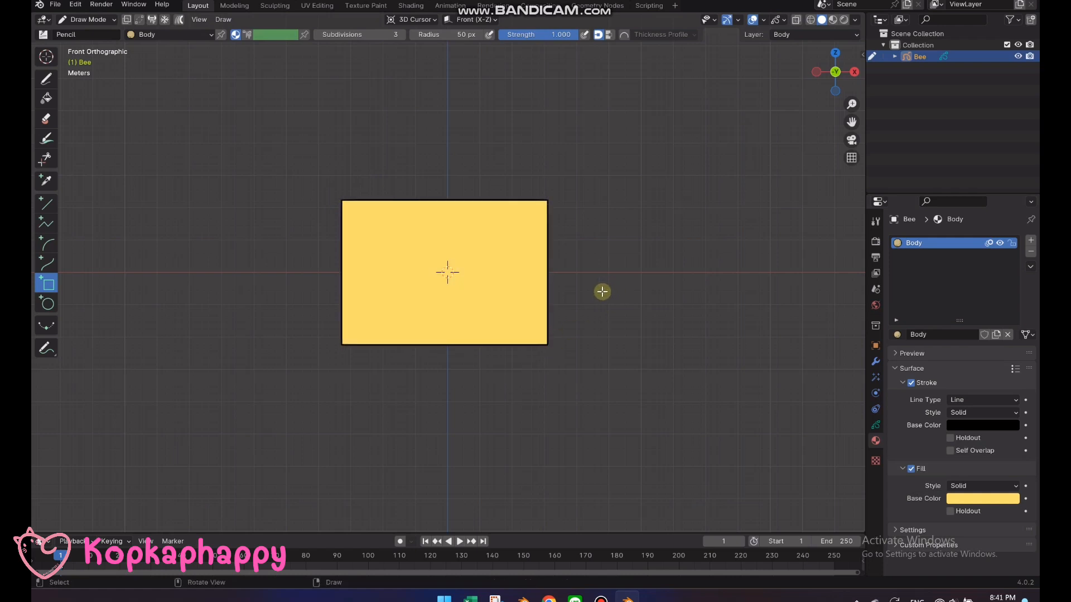
{"action": "key", "text": "Tab"}
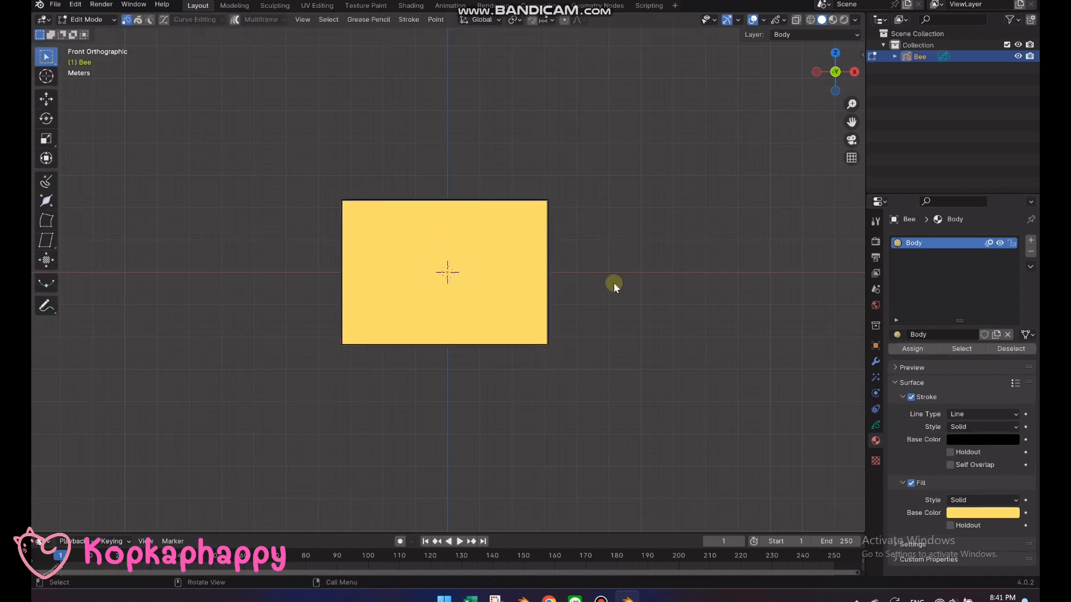
{"action": "key", "text": "a"}
{"action": "right_click", "coordinate": [479, 211]}
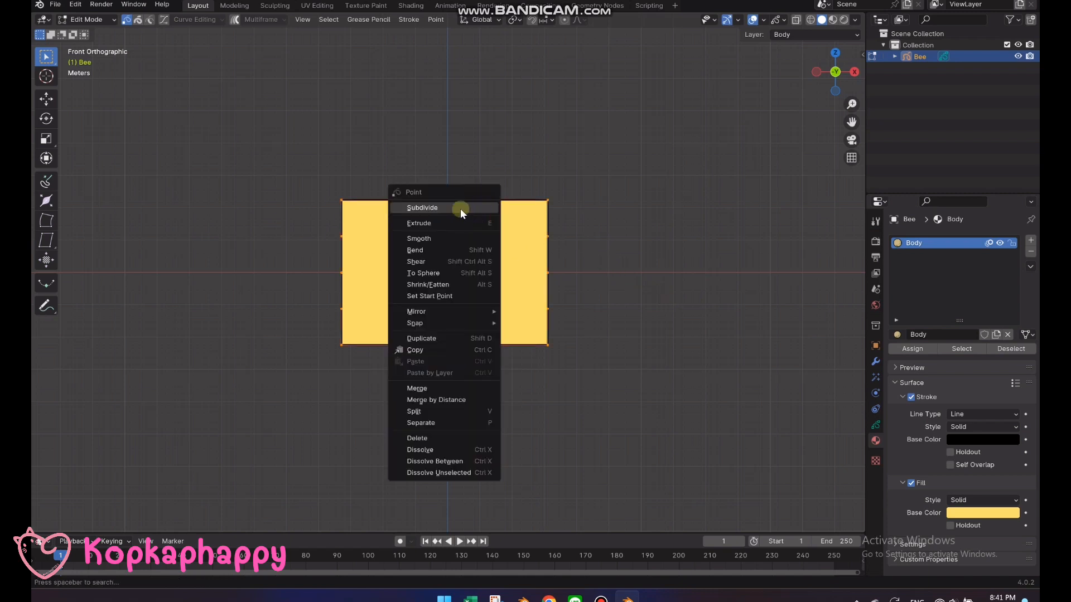
{"action": "left_click", "coordinate": [460, 209]}
Smooth the rectangle's points repeatedly into a rounded oval body shape and return to Draw Mode
{"action": "right_click", "coordinate": [461, 201]}
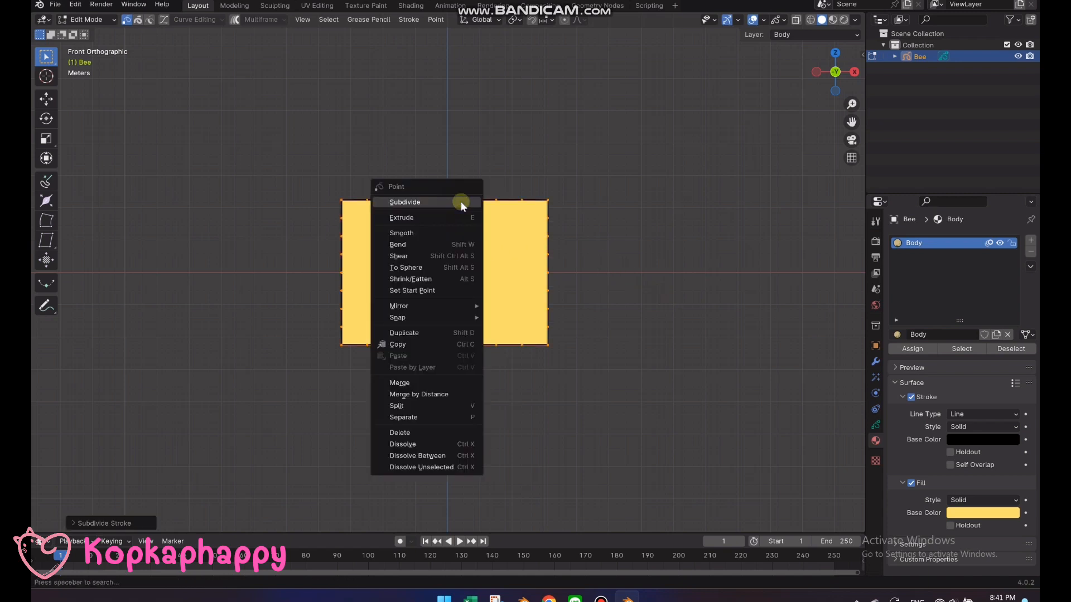
{"action": "left_click", "coordinate": [441, 233]}
{"action": "right_click", "coordinate": [440, 234]}
{"action": "left_click", "coordinate": [441, 230]}
{"action": "right_click", "coordinate": [441, 230]}
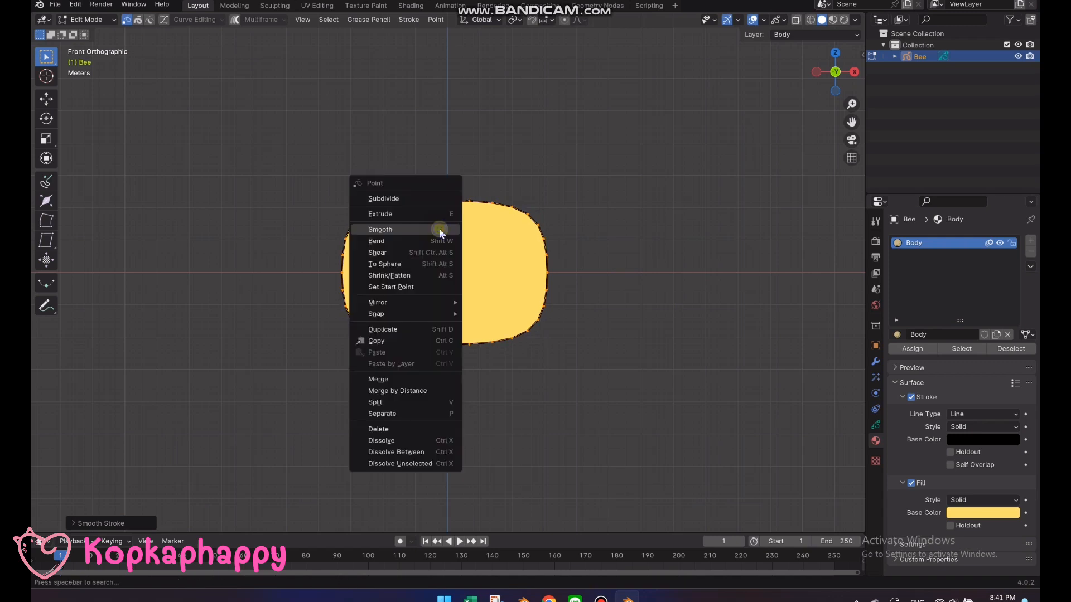
{"action": "left_click", "coordinate": [440, 231]}
{"action": "right_click", "coordinate": [441, 230]}
{"action": "left_click", "coordinate": [440, 230]}
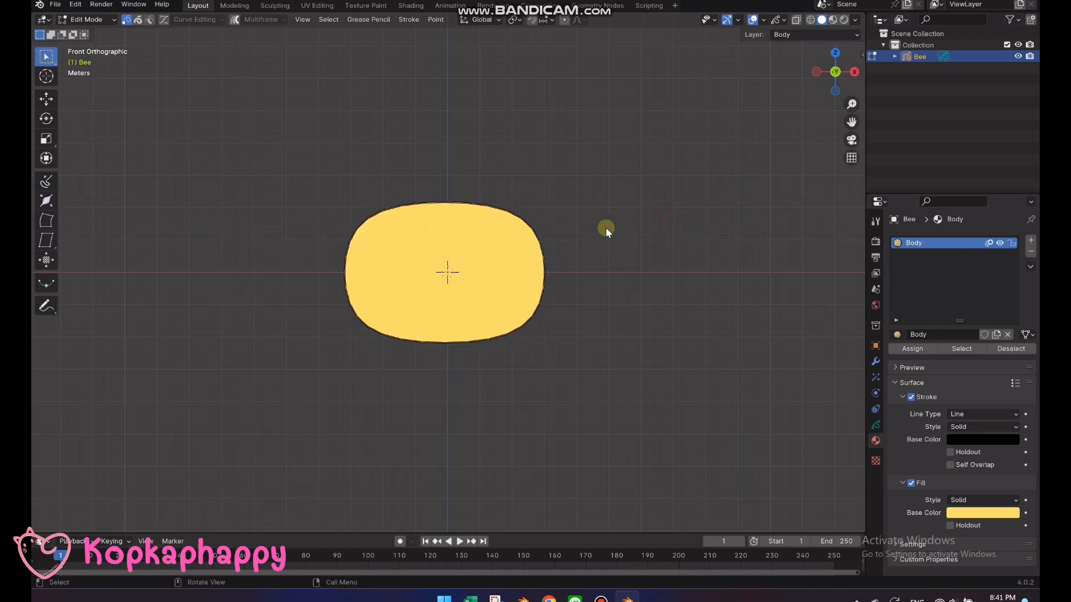
{"action": "key", "text": "Tab"}
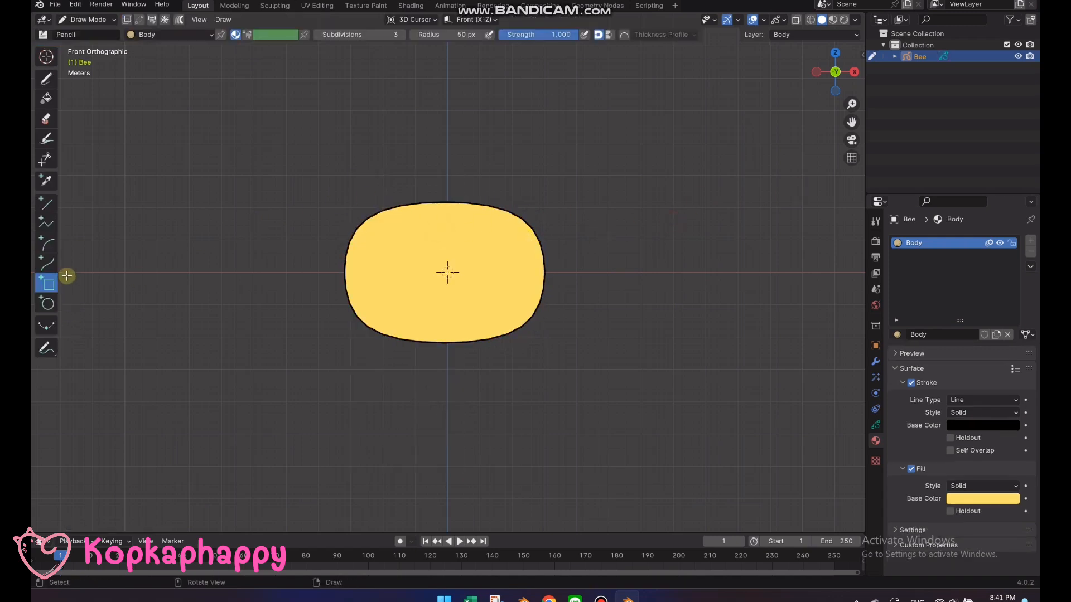
Add a new Grease Pencil layer above Body and name it Stripe
{"action": "left_click", "coordinate": [47, 263]}
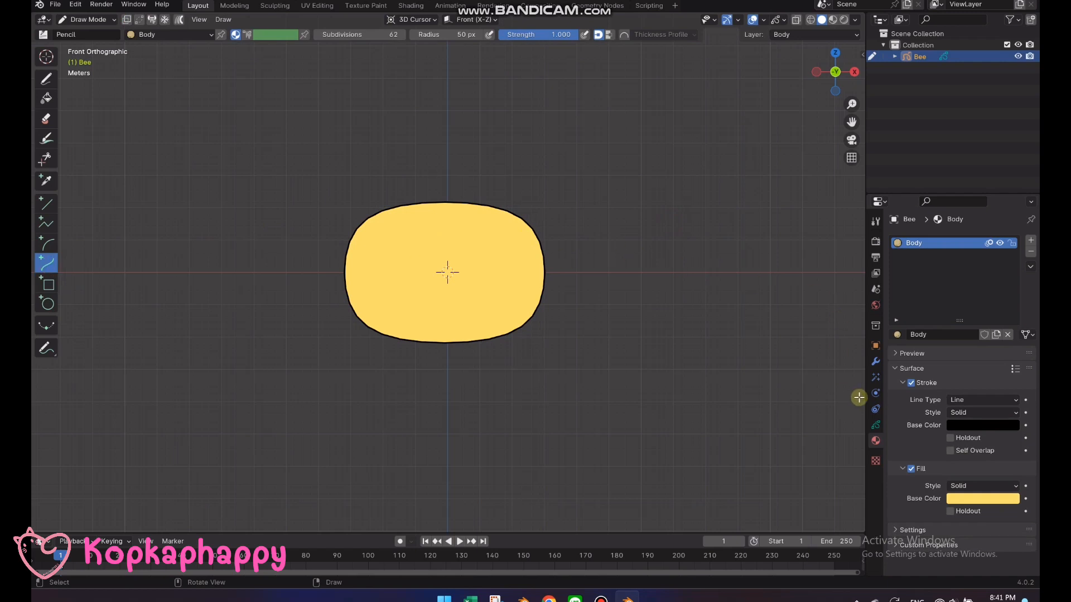
{"action": "left_click", "coordinate": [875, 427]}
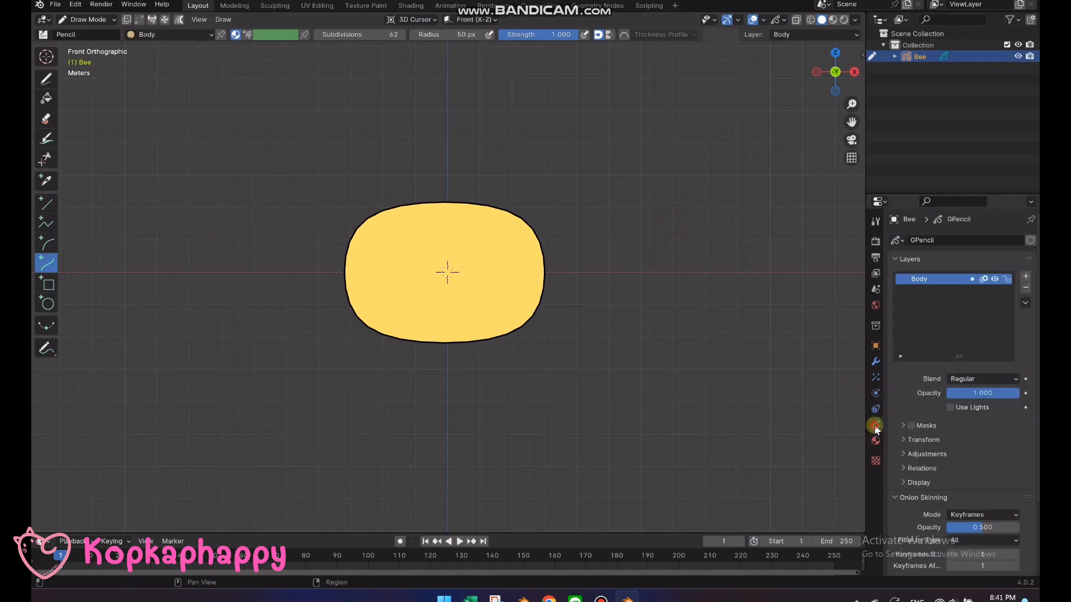
{"action": "left_click", "coordinate": [1003, 278]}
{"action": "left_click", "coordinate": [1025, 276]}
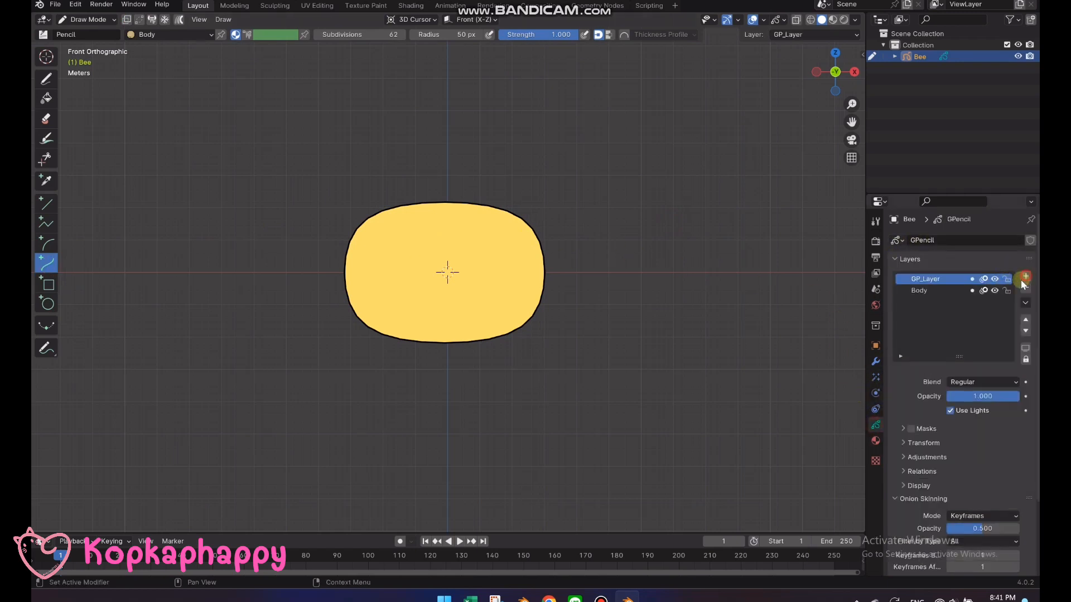
{"action": "double_click", "coordinate": [927, 279]}
{"action": "type", "text": "S"}
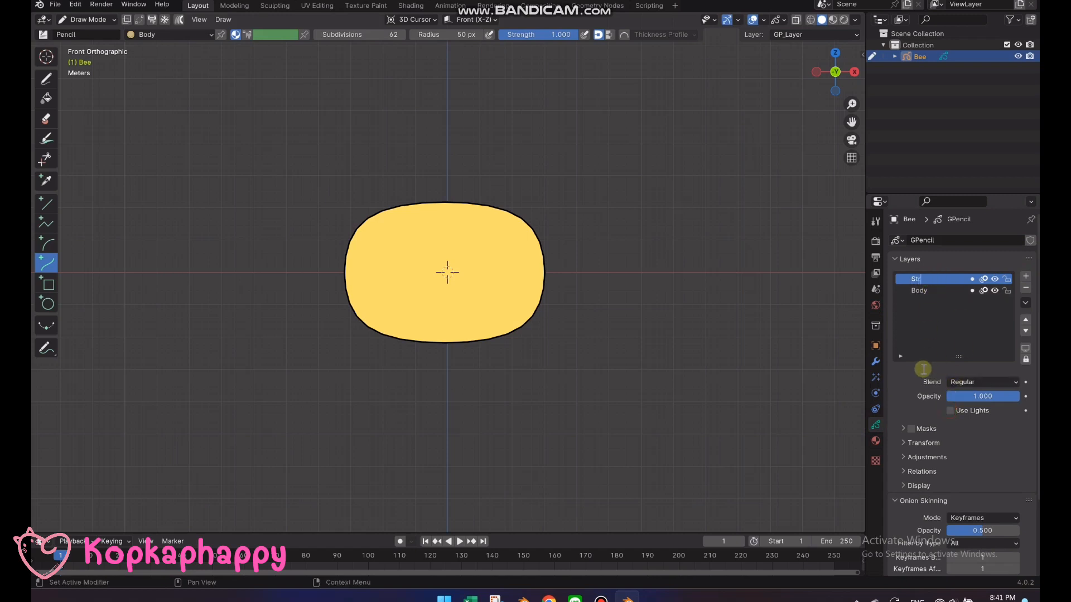
{"action": "type", "text": "tripe"}
{"action": "key", "text": "Return"}
Enable masks on the Stripe layer and add the Body layer as its mask
{"action": "left_click", "coordinate": [903, 427]}
{"action": "left_click", "coordinate": [911, 428]}
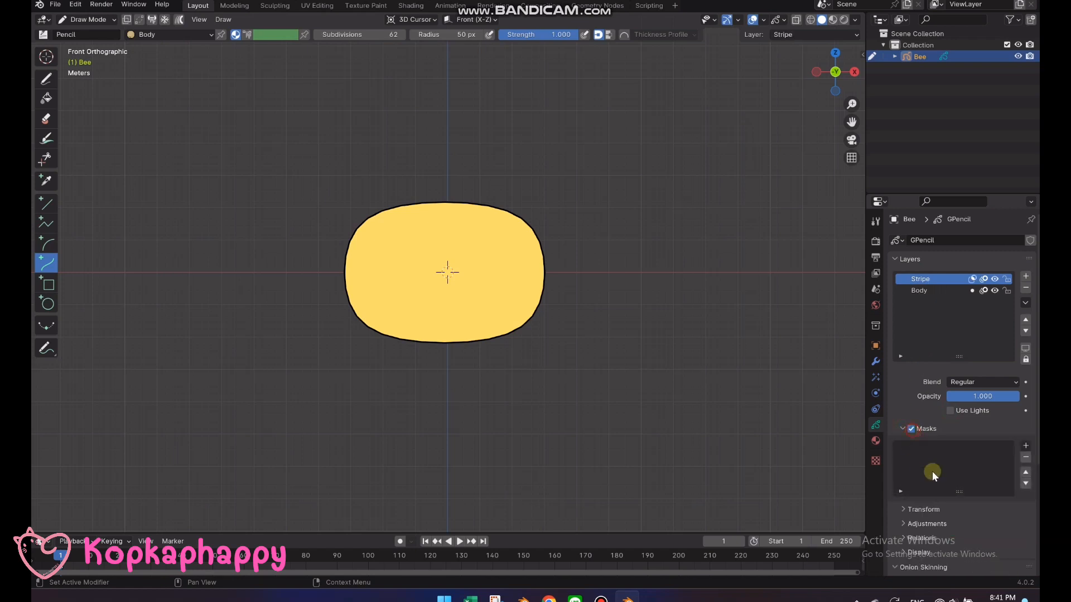
{"action": "left_click", "coordinate": [1026, 446]}
{"action": "left_click", "coordinate": [963, 460]}
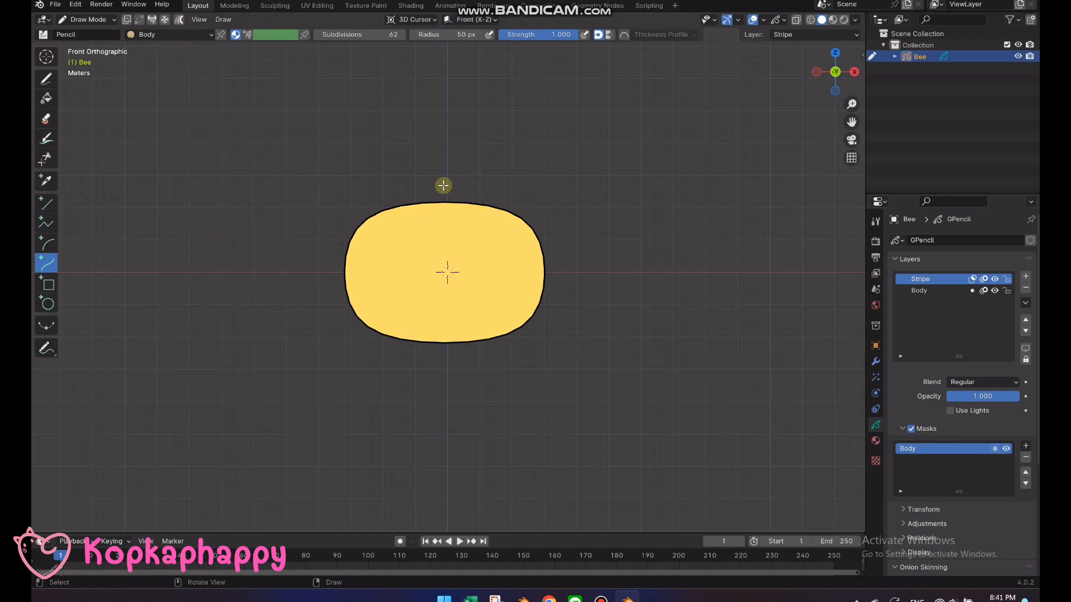
Draw a curve on the Stripe layer from just above to just below the body's centre, bowed evenly towards the right side of the body
{"action": "left_click_drag", "start_coordinate": [447, 177], "coordinate": [440, 353]}
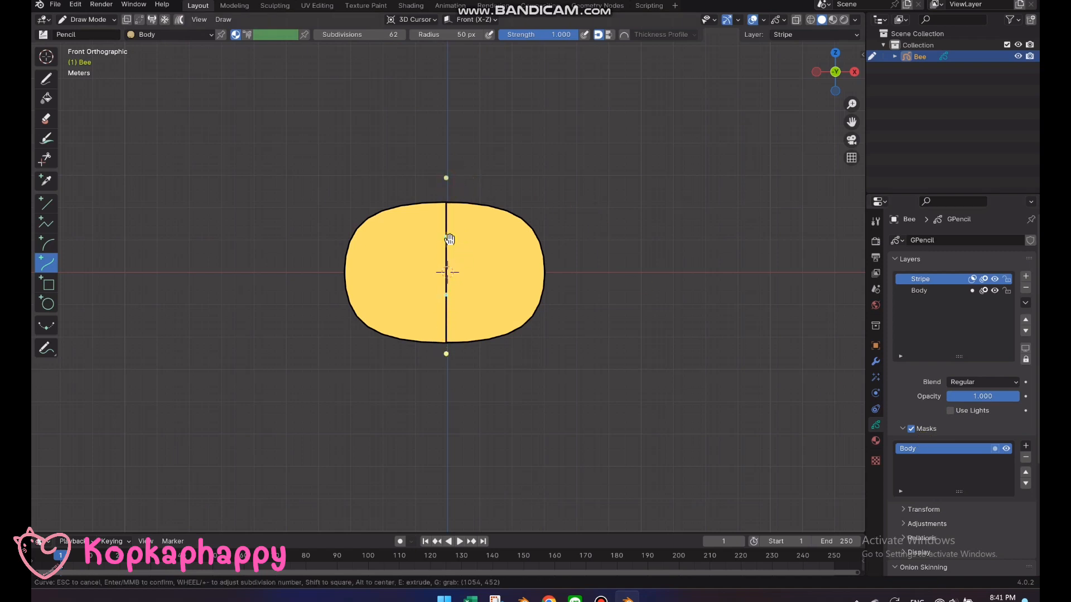
{"action": "left_click_drag", "start_coordinate": [448, 238], "coordinate": [485, 244]}
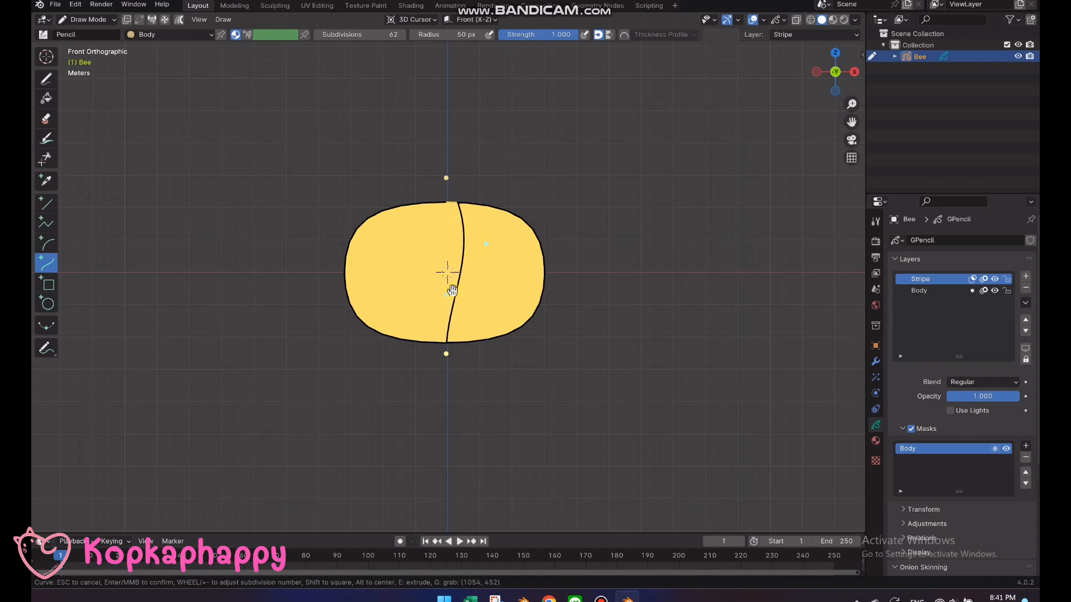
{"action": "left_click_drag", "start_coordinate": [448, 294], "coordinate": [493, 312]}
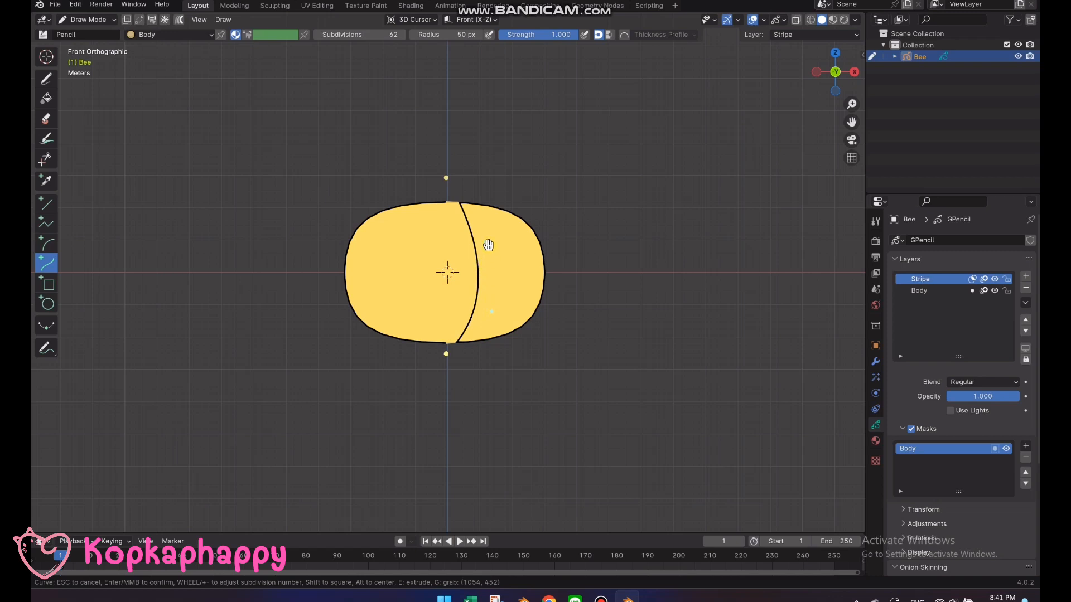
{"action": "left_click_drag", "start_coordinate": [487, 244], "coordinate": [490, 230]}
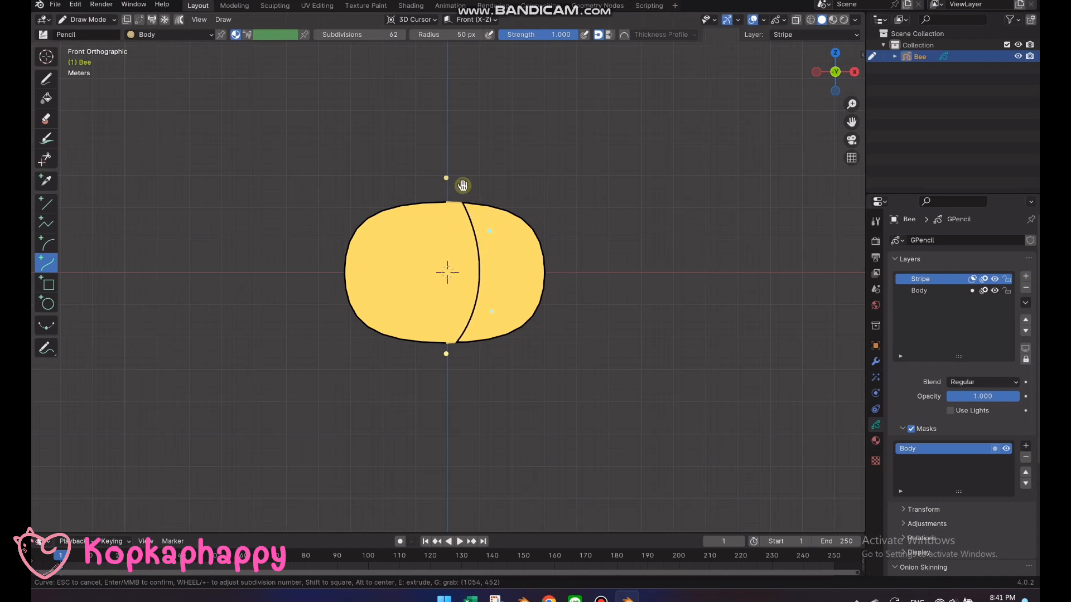
{"action": "left_click_drag", "start_coordinate": [446, 177], "coordinate": [446, 193]}
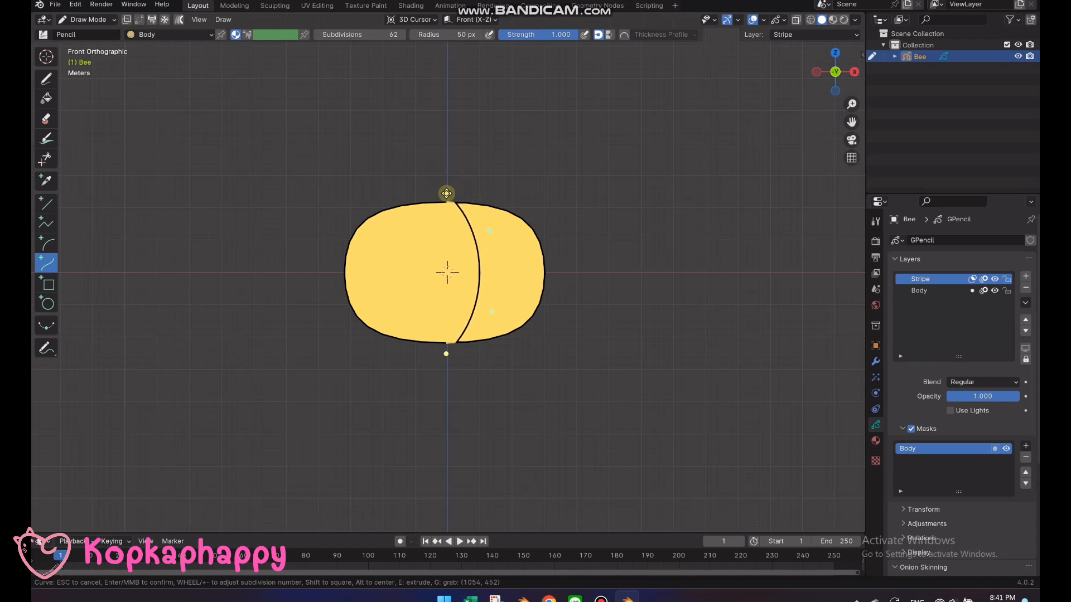
{"action": "left_click_drag", "start_coordinate": [446, 352], "coordinate": [448, 349]}
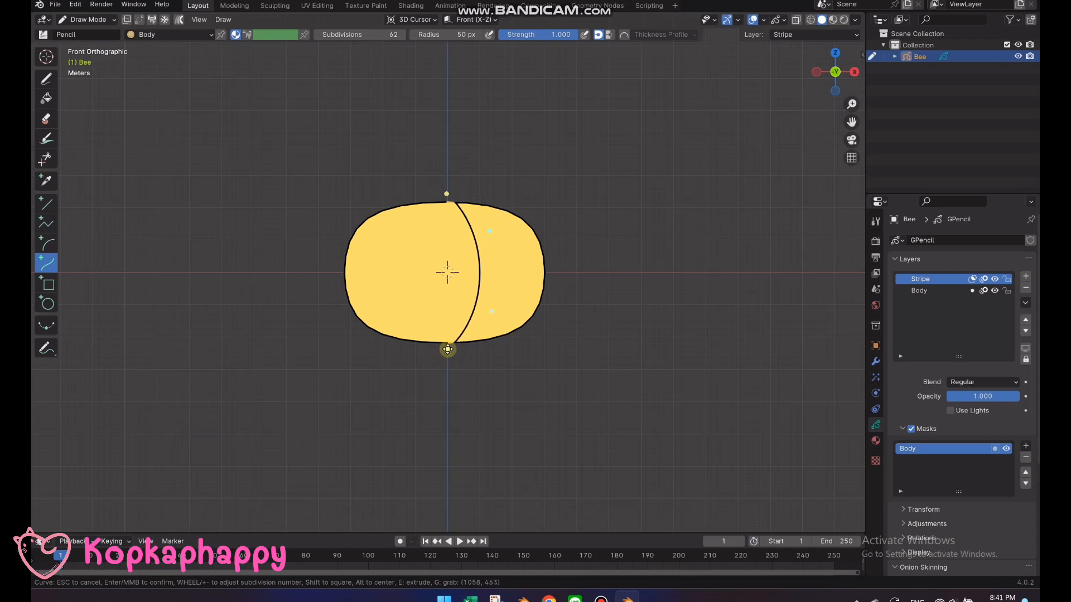
{"action": "left_click_drag", "start_coordinate": [490, 311], "coordinate": [491, 322]}
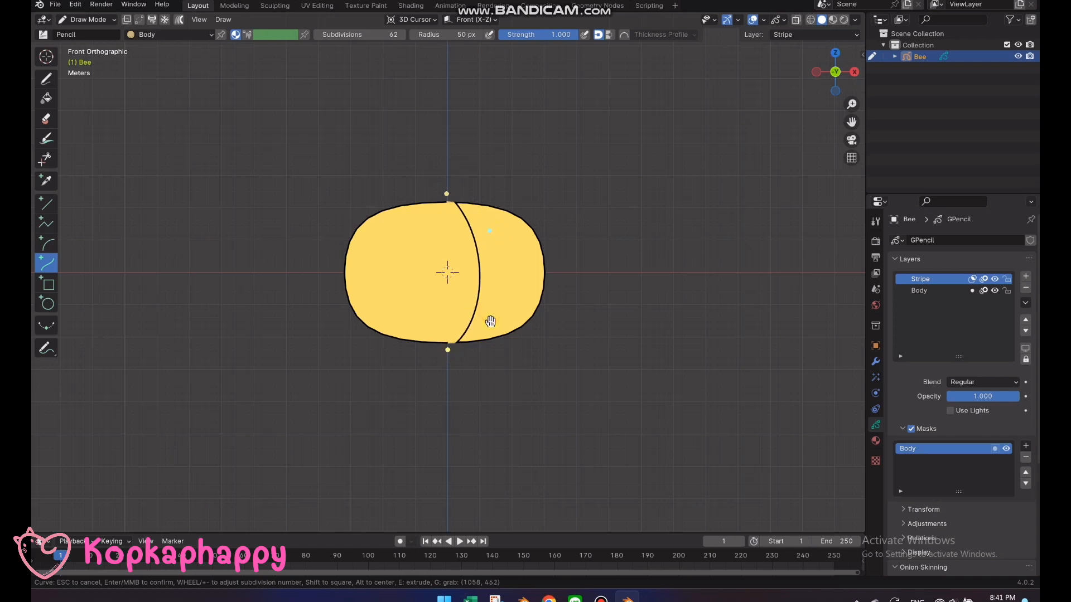
{"action": "left_click_drag", "start_coordinate": [491, 228], "coordinate": [494, 218]}
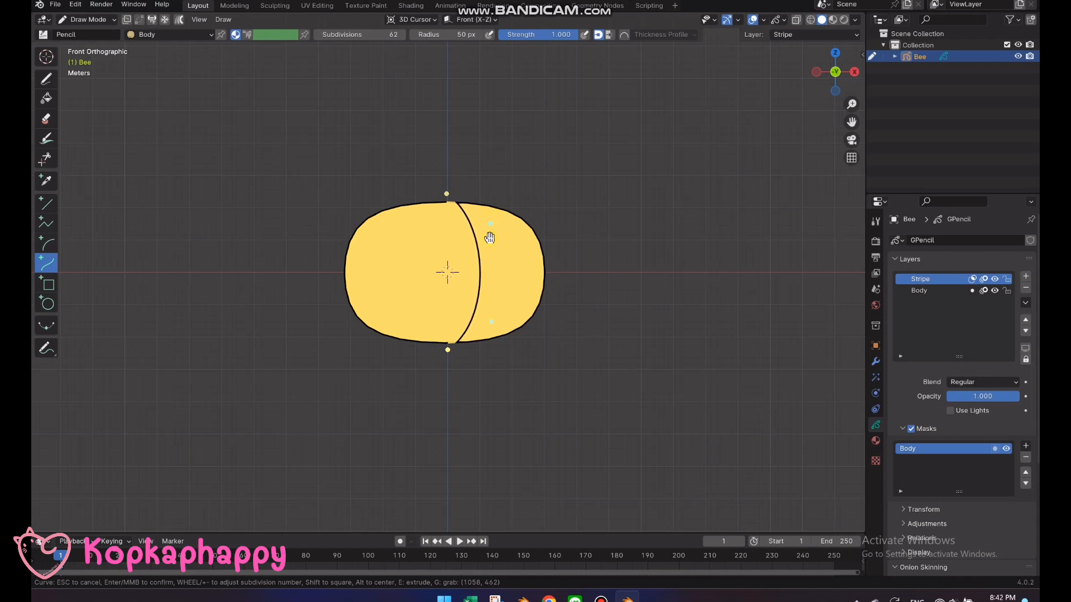
{"action": "key", "text": "Return"}
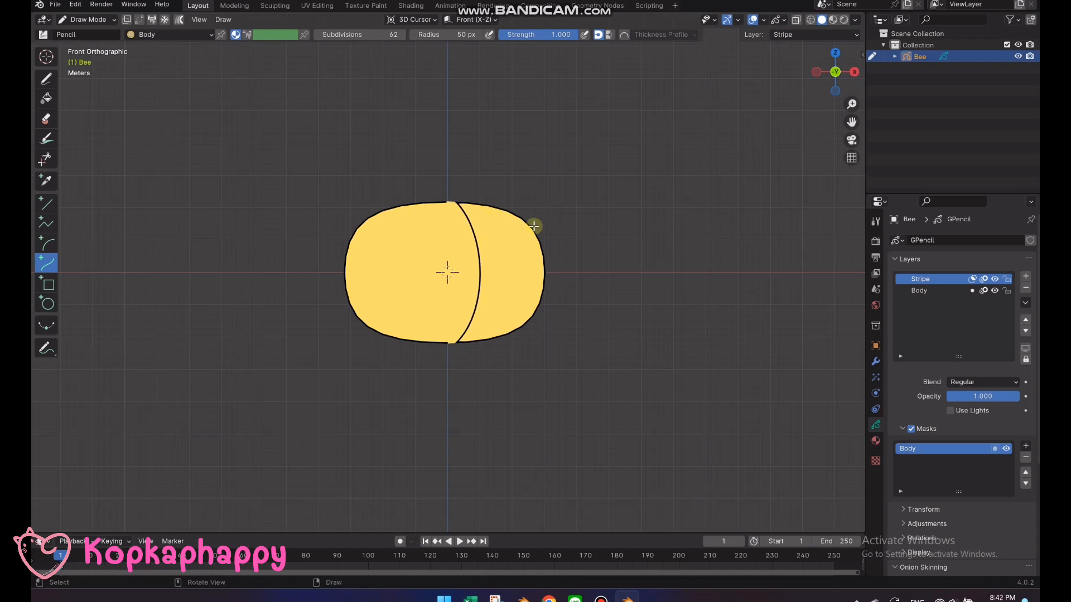
Add a second material slot to the Bee object and give it an independent copy of the Body material
{"action": "left_click", "coordinate": [876, 440]}
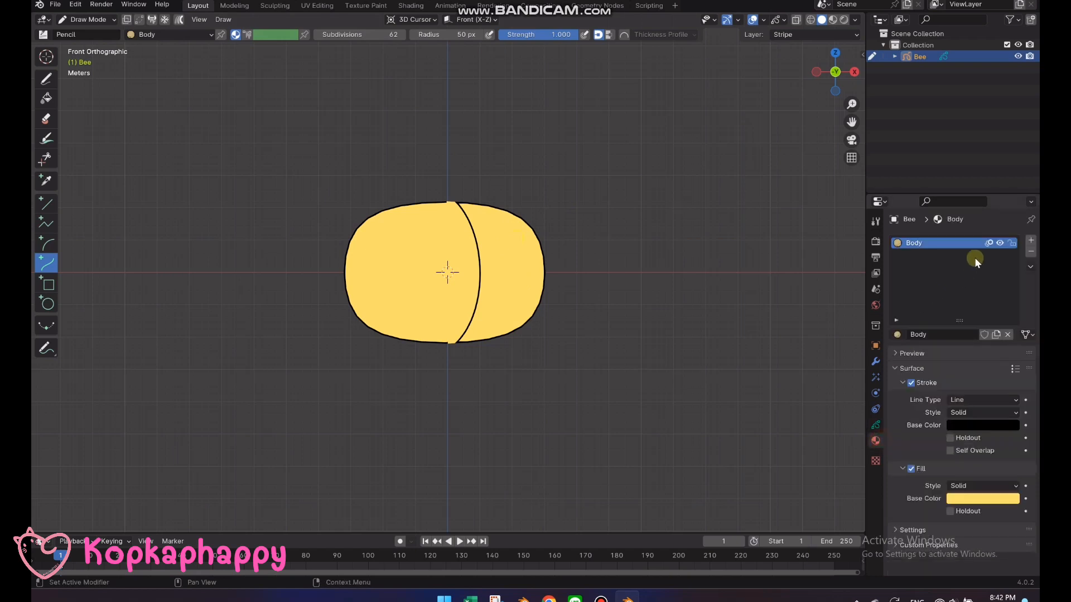
{"action": "left_click", "coordinate": [1030, 240]}
{"action": "left_click", "coordinate": [898, 334]}
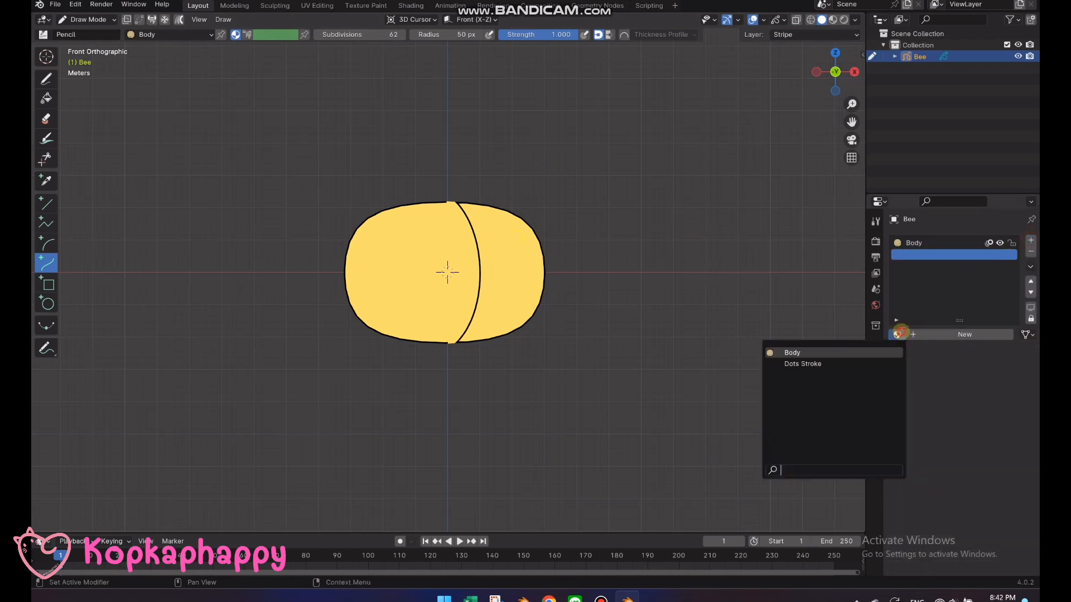
{"action": "left_click", "coordinate": [826, 352]}
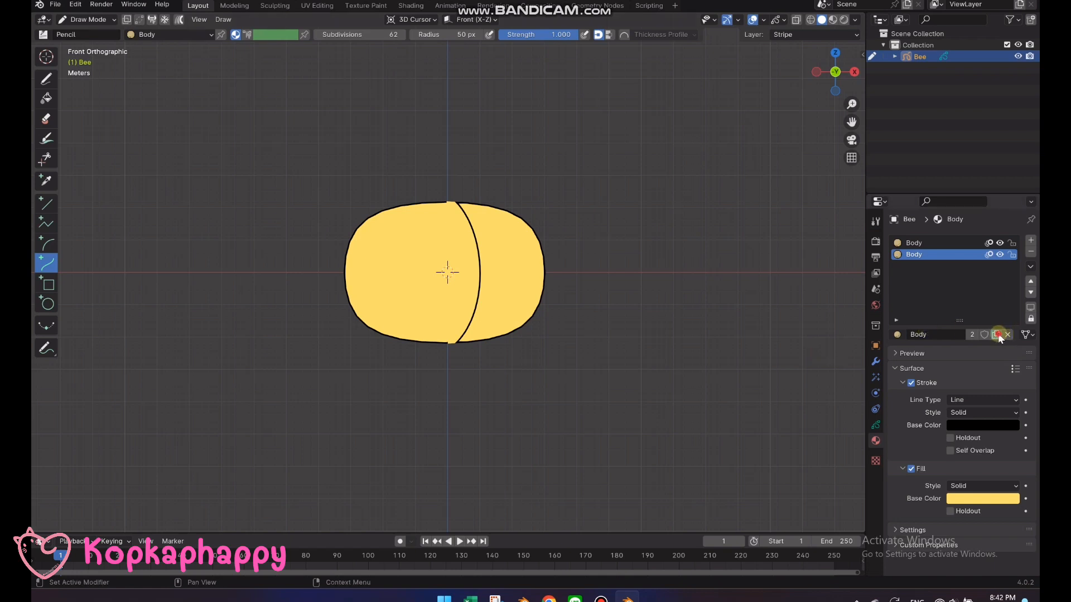
{"action": "left_click", "coordinate": [997, 334]}
Rename the copied material Black and set its fill base color to black
{"action": "double_click", "coordinate": [926, 255]}
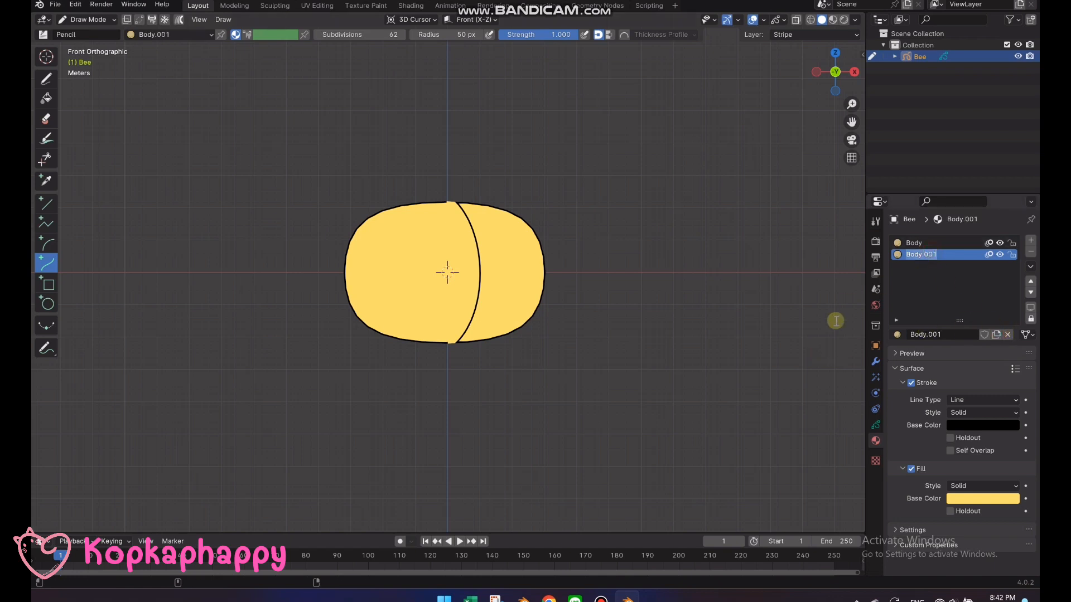
{"action": "type", "text": "St"}
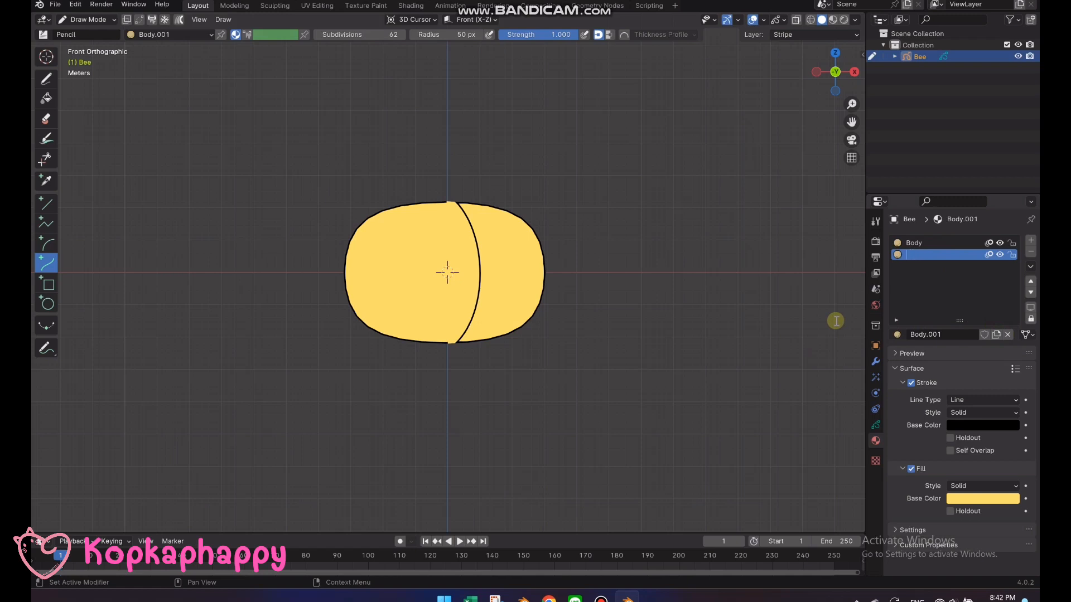
{"action": "type", "text": "Black"}
{"action": "key", "text": "Return"}
{"action": "left_click", "coordinate": [966, 498]}
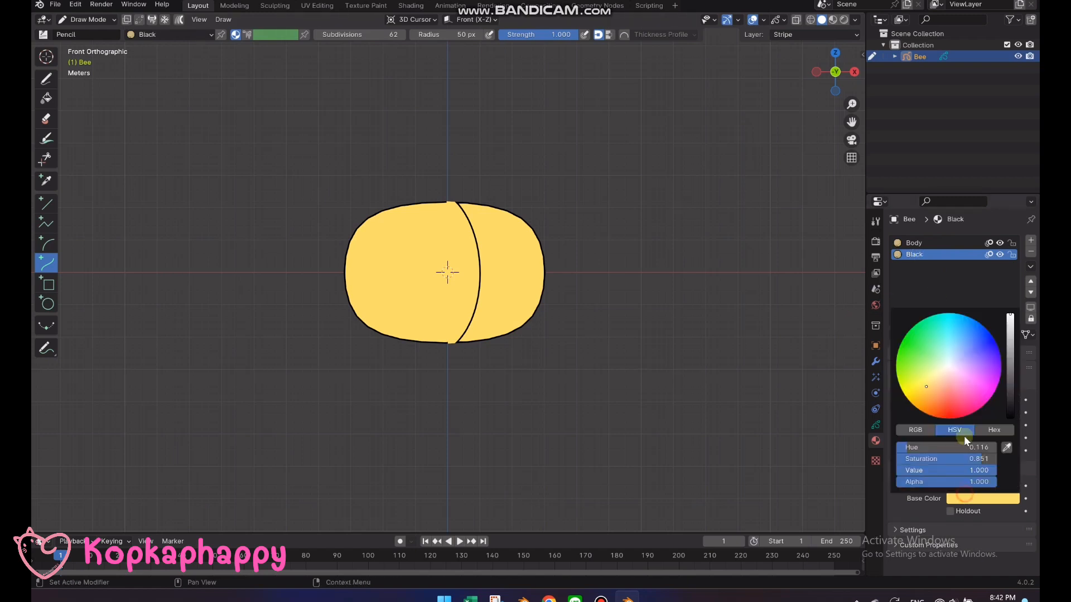
{"action": "left_click_drag", "start_coordinate": [994, 470], "coordinate": [904, 470]}
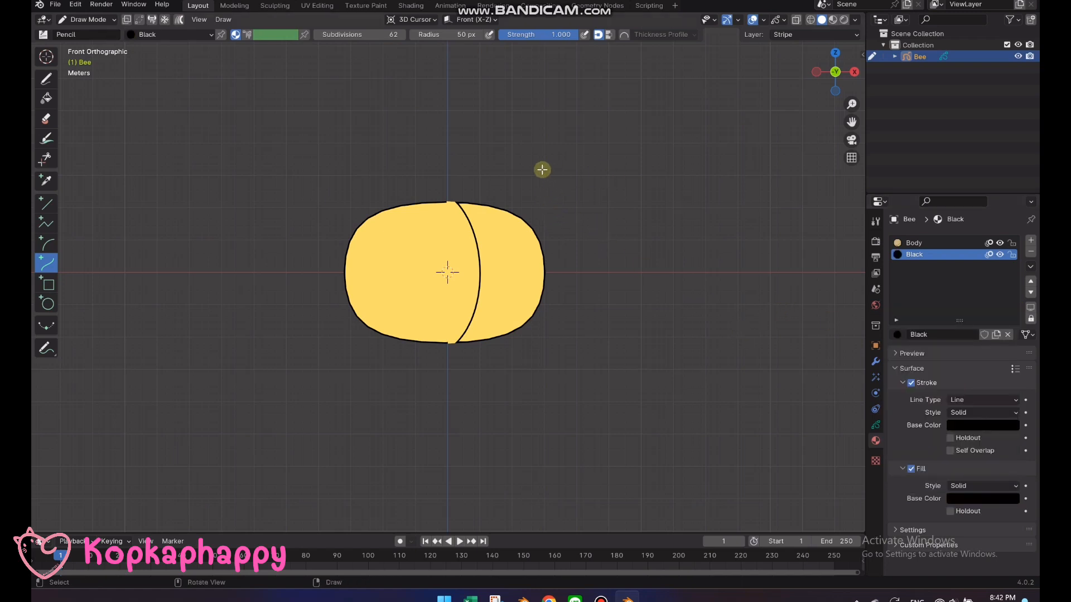
In Edit Mode with stroke selection, assign the Black material to the curved stripe stroke
{"action": "key", "text": "Tab"}
{"action": "left_click", "coordinate": [450, 195]}
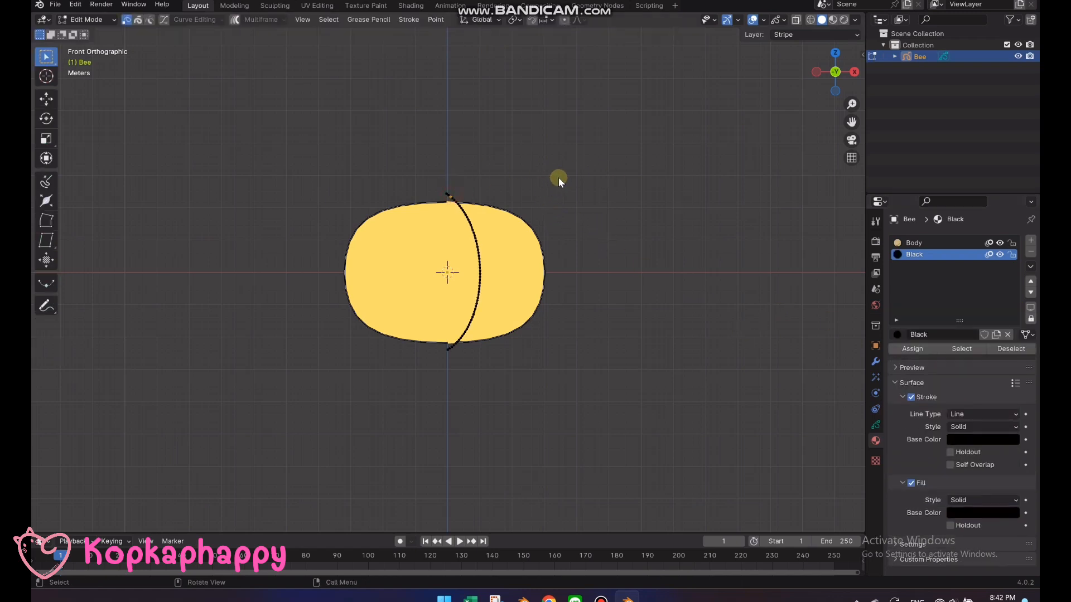
{"action": "key", "text": "2"}
{"action": "right_click", "coordinate": [466, 234]}
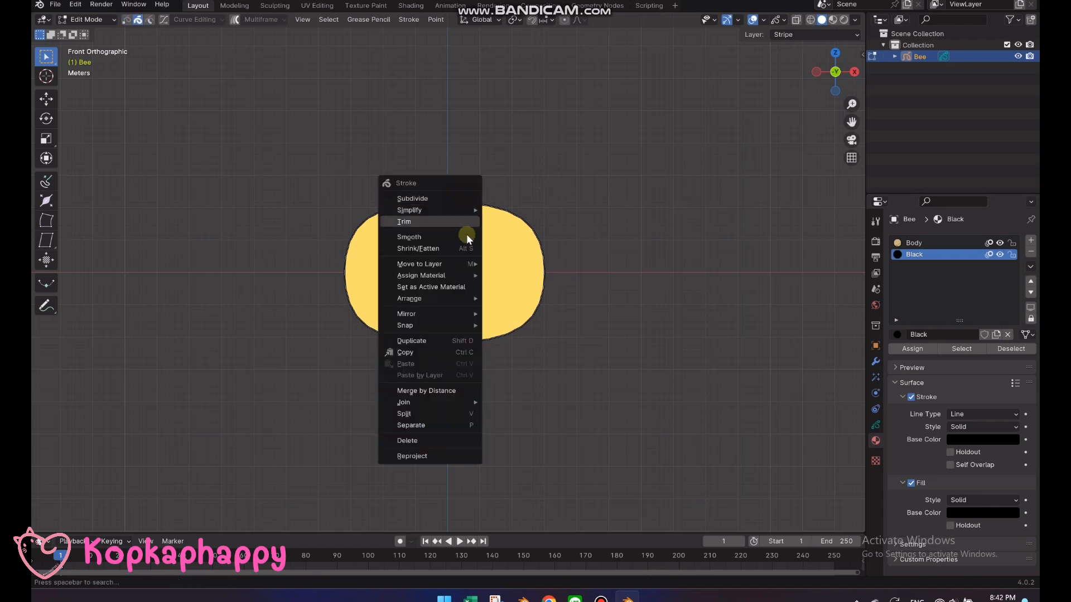
{"action": "mouse_move", "coordinate": [462, 273]}
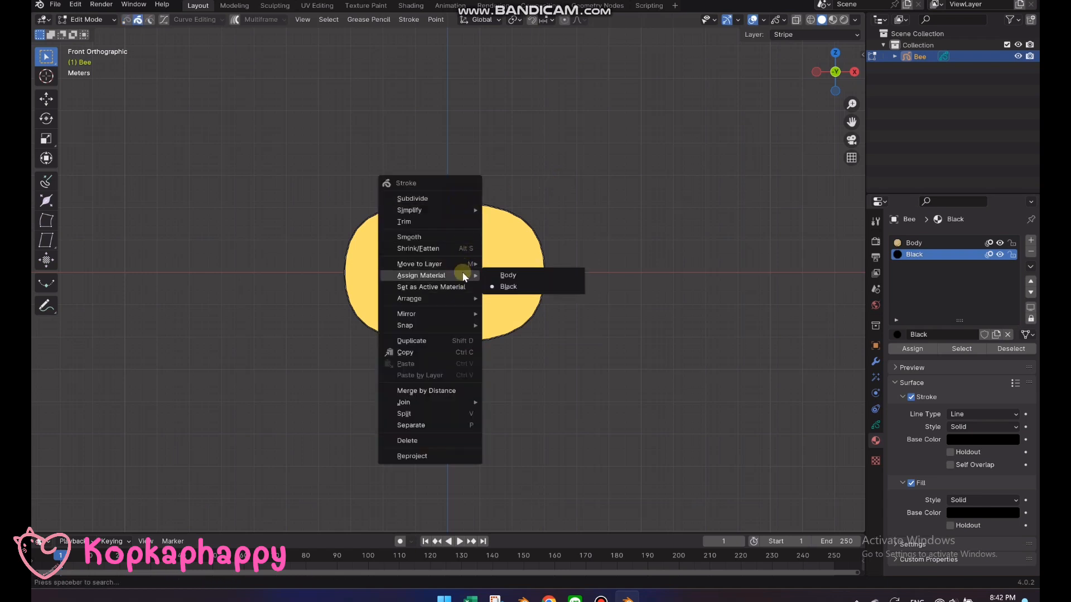
{"action": "left_click", "coordinate": [507, 287]}
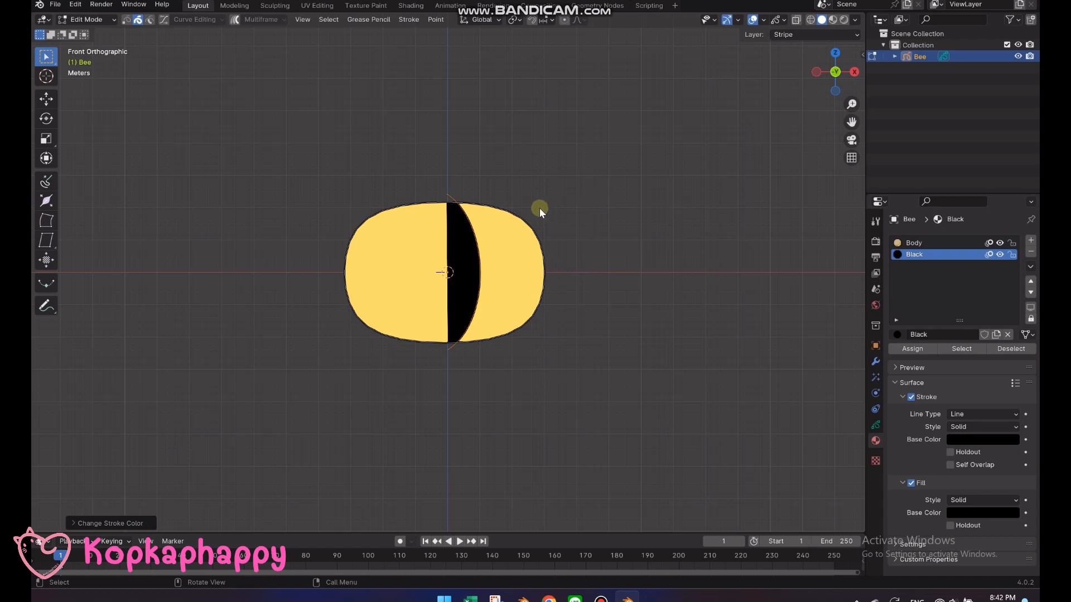
Duplicate the curved stroke about 0.92 m along X and shift both strokes back along X around the body's centre
{"action": "key", "text": "shift+d"}
{"action": "key", "text": "x"}
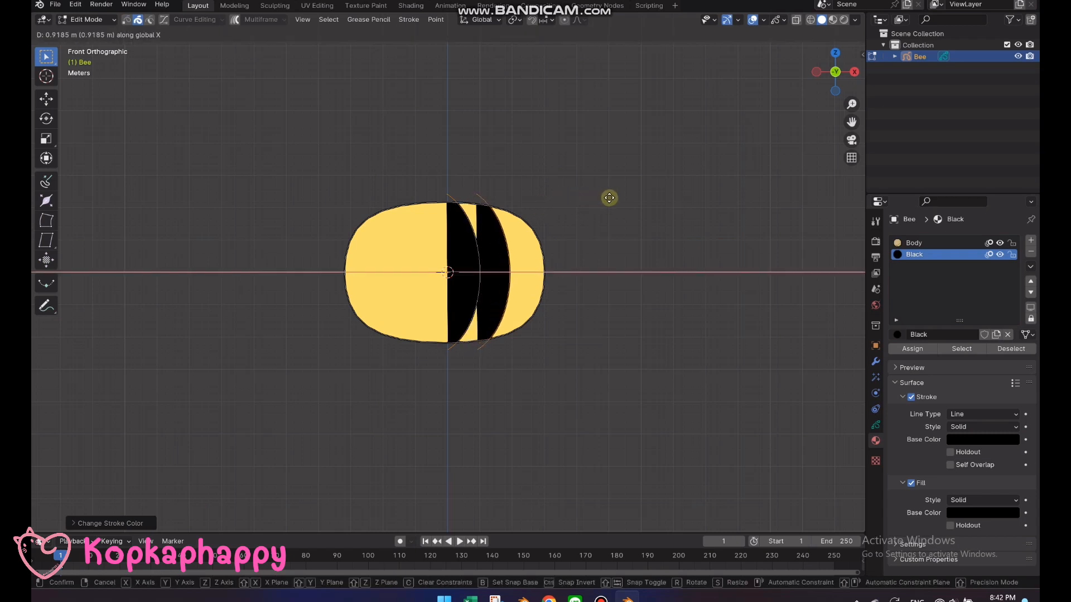
{"action": "left_click", "coordinate": [609, 197]}
{"action": "left_click_drag", "start_coordinate": [520, 195], "coordinate": [441, 176]}
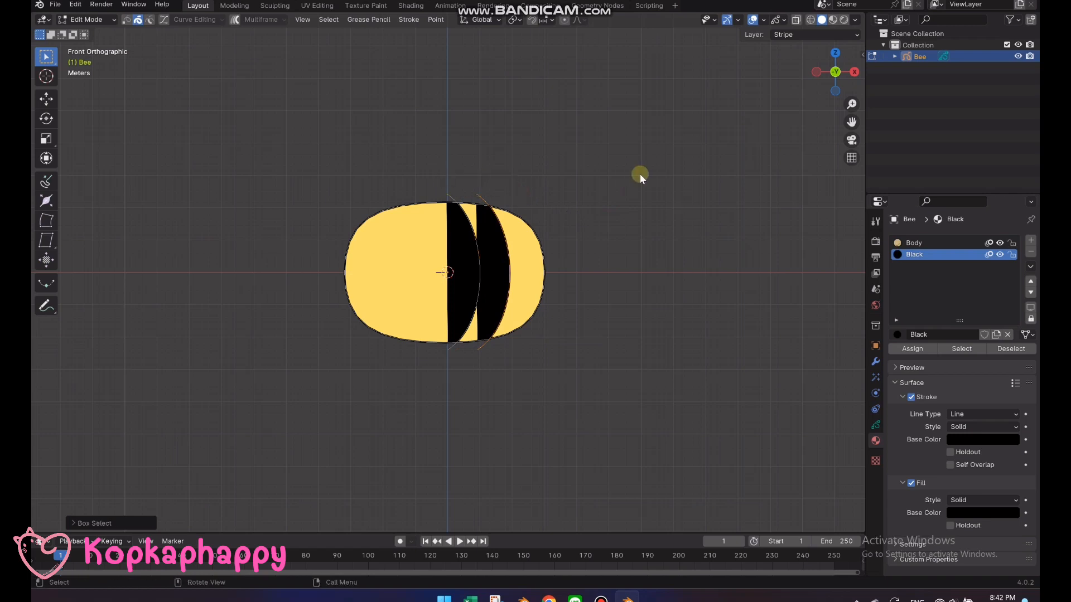
{"action": "key", "text": "g"}
{"action": "key", "text": "x"}
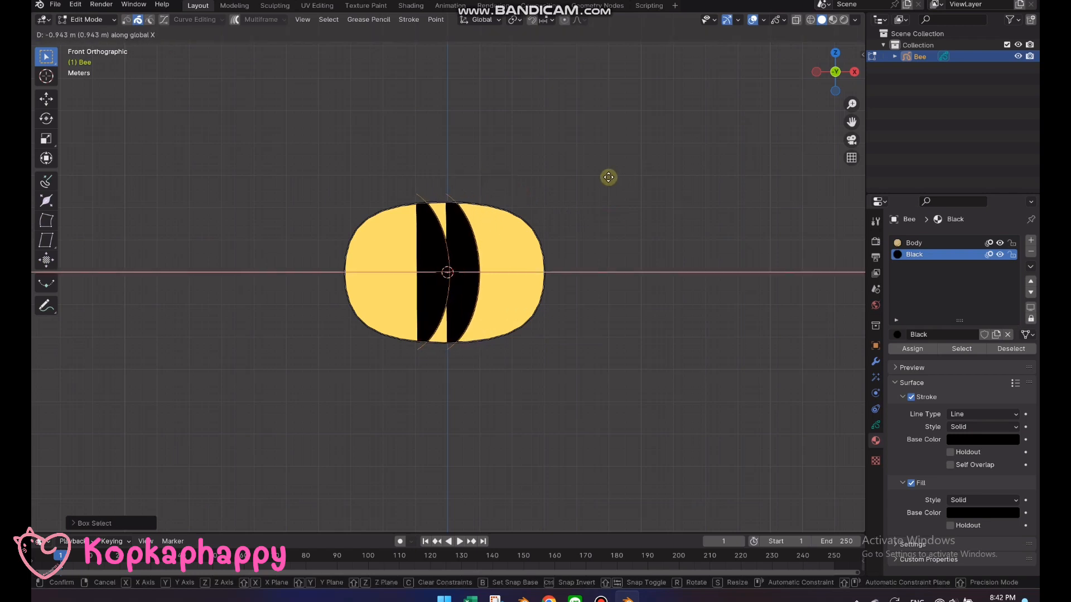
{"action": "left_click", "coordinate": [612, 177]}
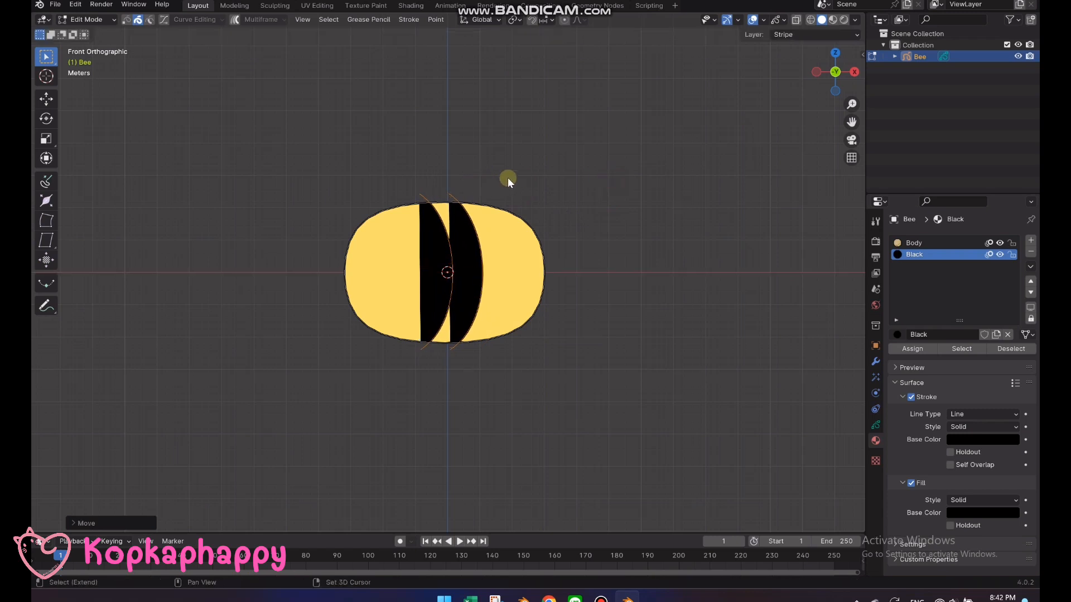
Duplicate the pair of curved strokes about 2.02 m along X towards the body's right end
{"action": "key", "text": "shift+d"}
{"action": "key", "text": "x"}
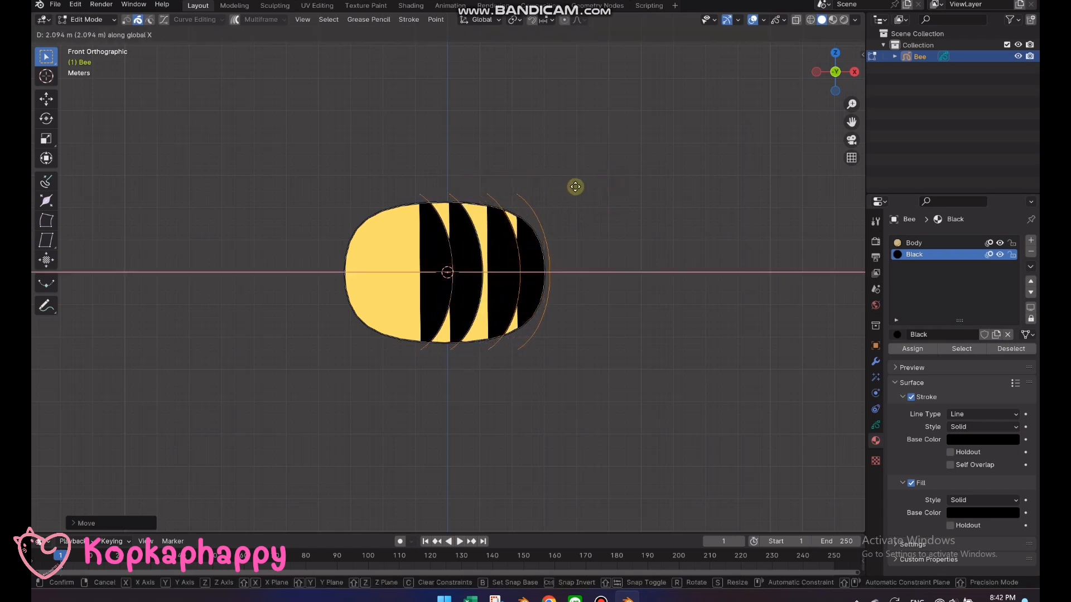
{"action": "right_click", "coordinate": [572, 186]}
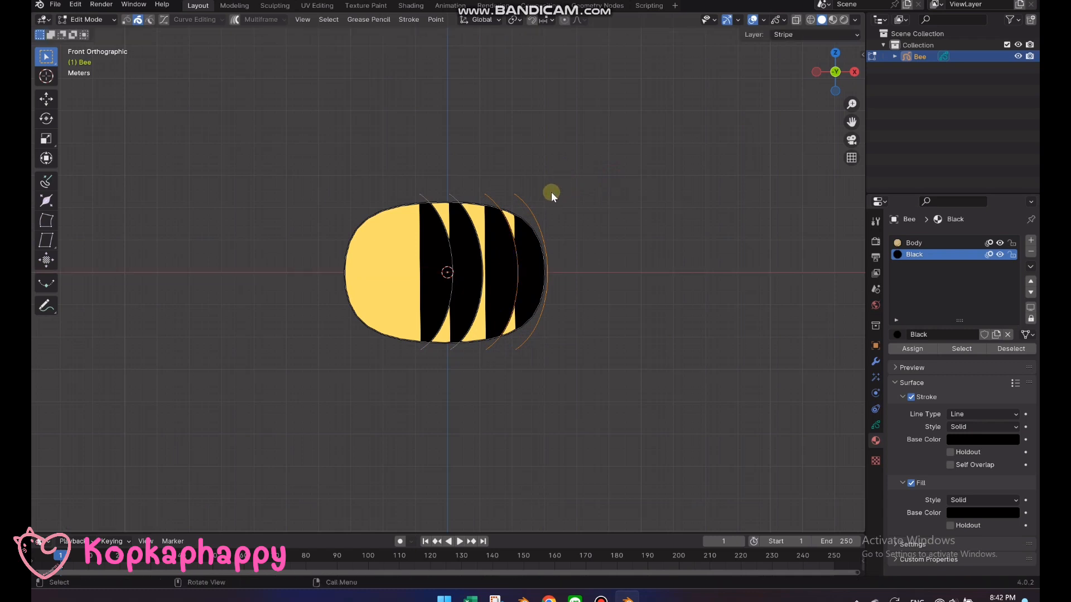
Join the two rear strokes into one filled stripe and the two middle strokes into another
{"action": "left_click_drag", "start_coordinate": [551, 192], "coordinate": [476, 180]}
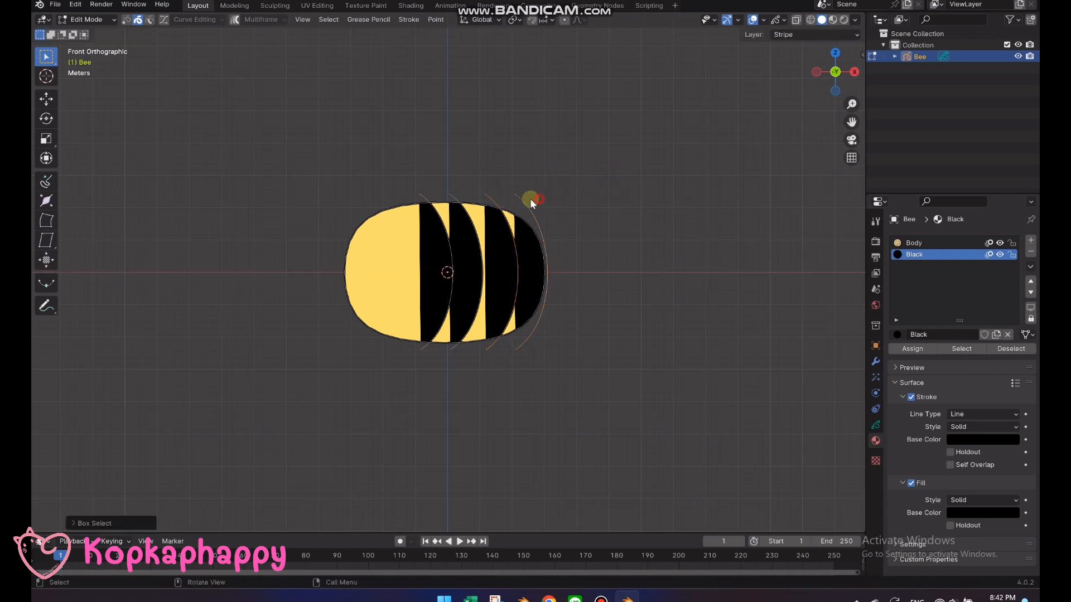
{"action": "key", "text": "ctrl+j"}
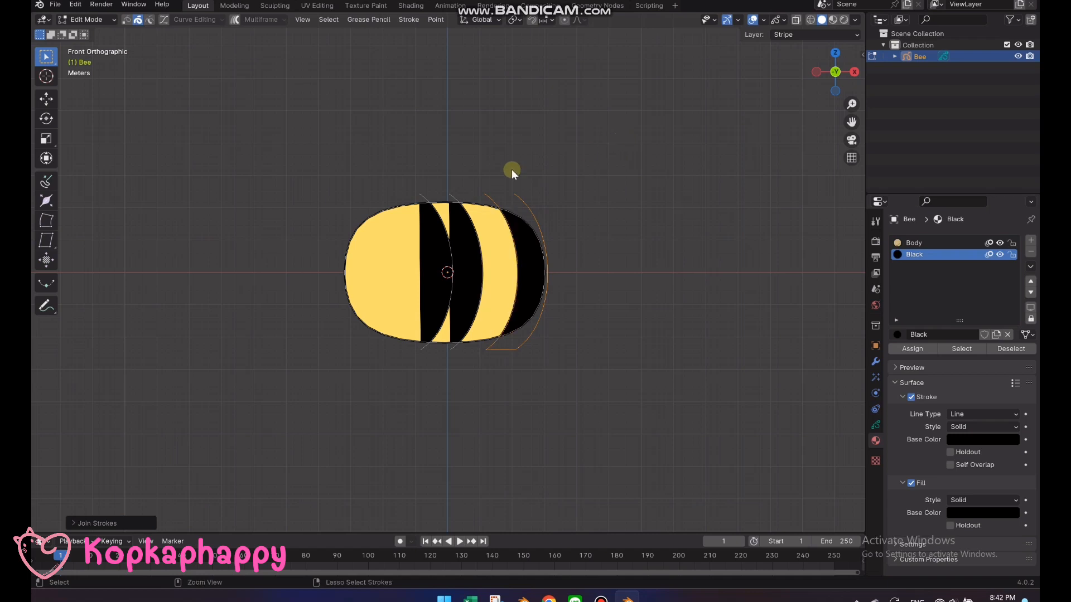
{"action": "left_click_drag", "start_coordinate": [465, 190], "coordinate": [404, 190]}
{"action": "key", "text": "ctrl+j"}
{"action": "left_click", "coordinate": [602, 221]}
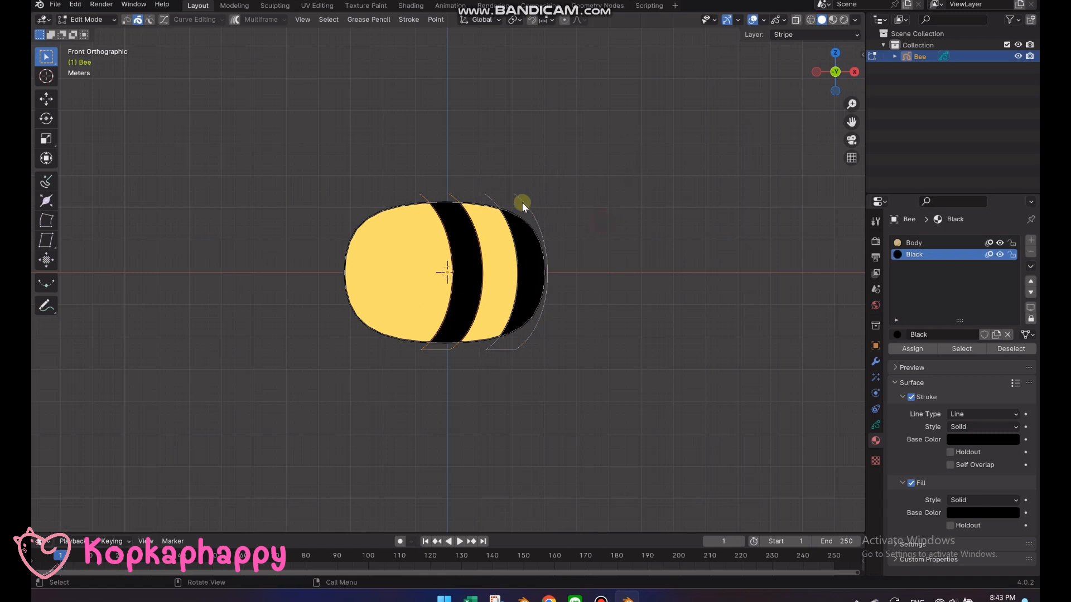
Move the middle stripe slightly along X towards the rear stripe and return to Draw Mode
{"action": "left_click_drag", "start_coordinate": [547, 202], "coordinate": [413, 176]}
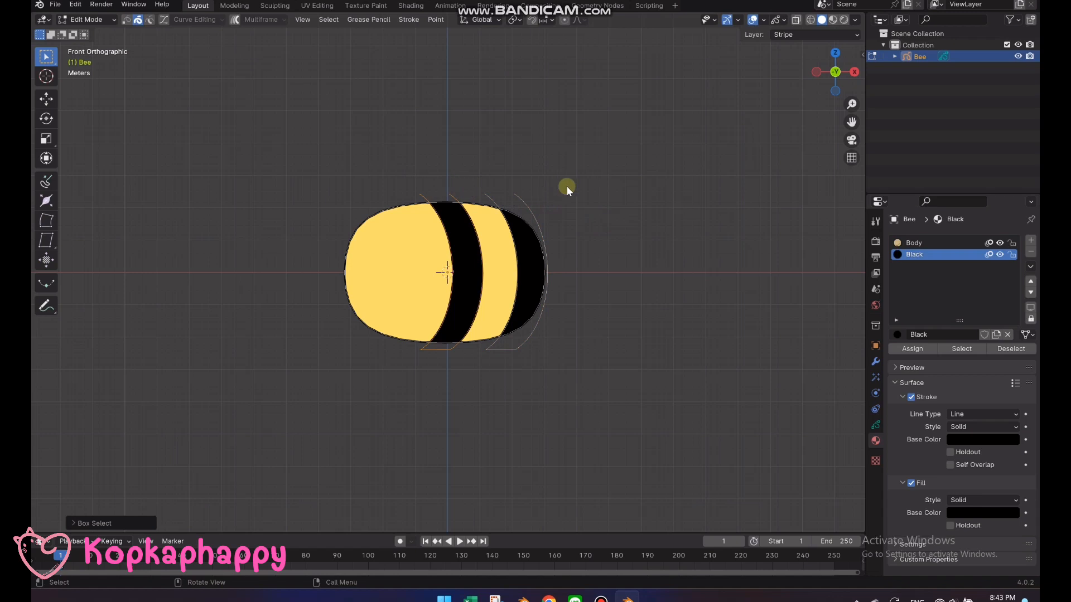
{"action": "key", "text": "g"}
{"action": "key", "text": "x"}
{"action": "left_click", "coordinate": [590, 148]}
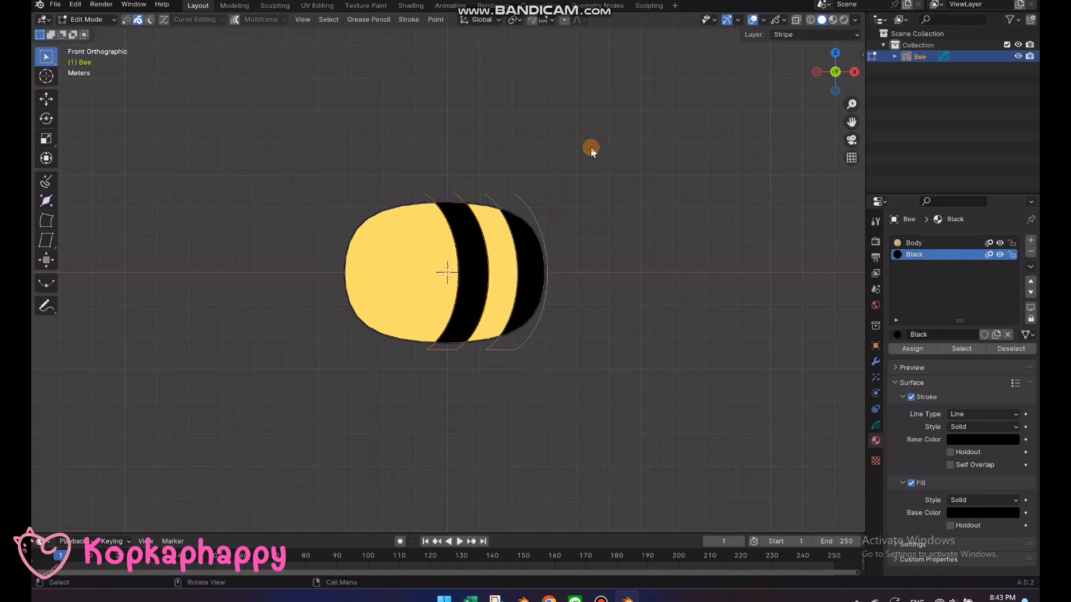
{"action": "key", "text": "Tab"}
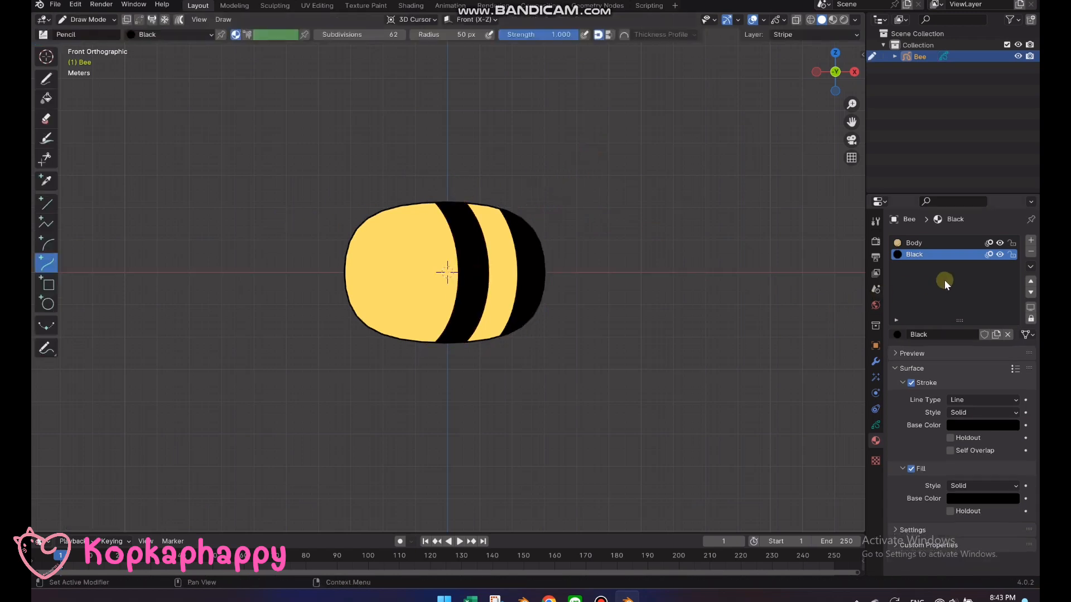
Add a layer named Face above Stripe with Use Lights off, and select the Black material for drawing
{"action": "left_click", "coordinate": [876, 425]}
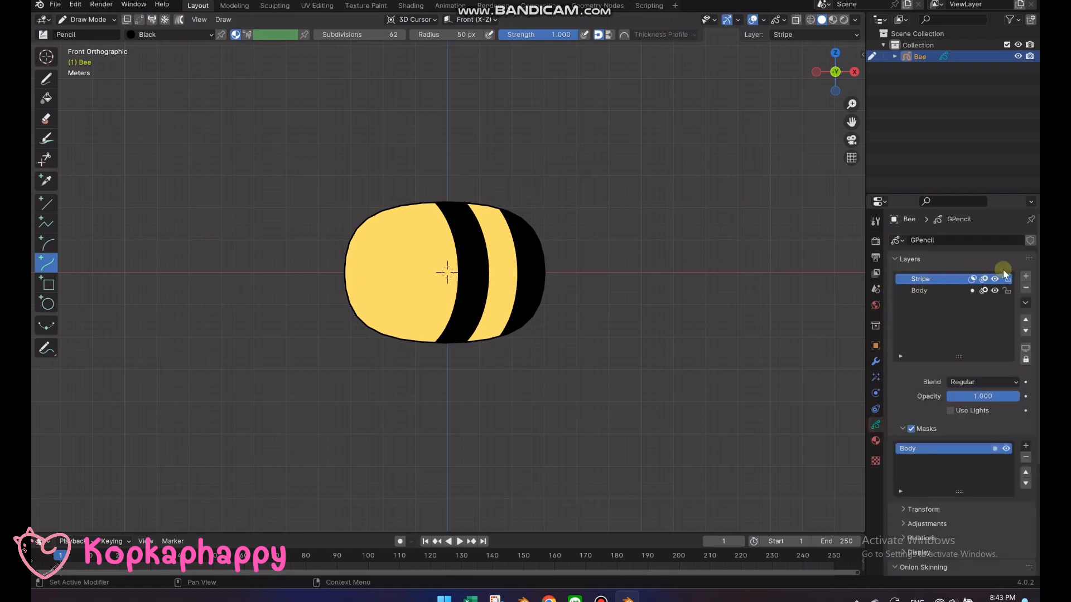
{"action": "double_click", "coordinate": [926, 279]}
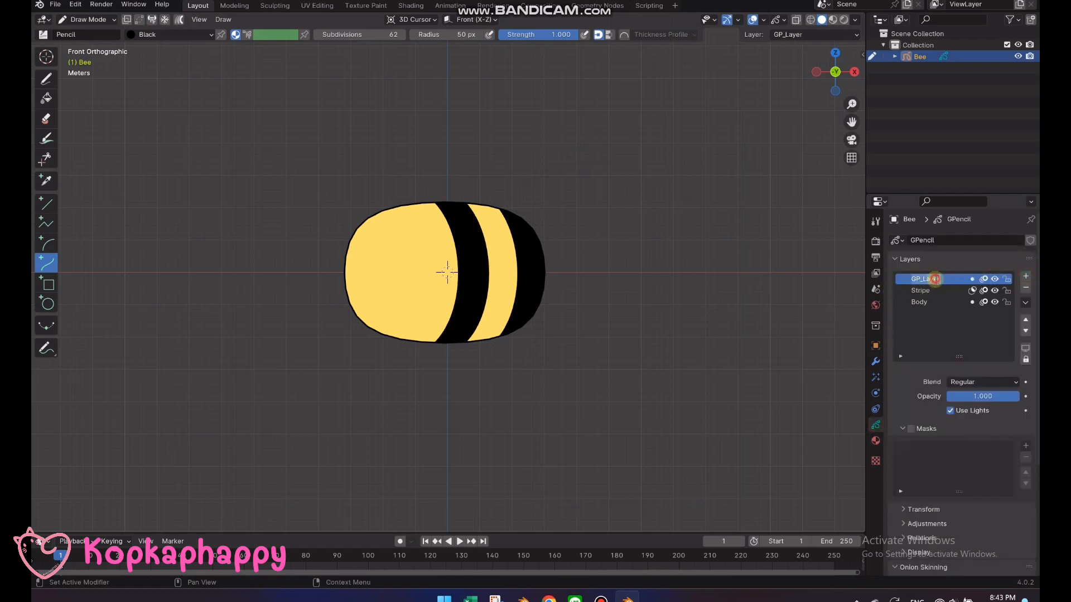
{"action": "type", "text": "Face"}
{"action": "key", "text": "Return"}
{"action": "left_click", "coordinate": [950, 411]}
{"action": "left_click", "coordinate": [875, 440]}
{"action": "left_click", "coordinate": [945, 259]}
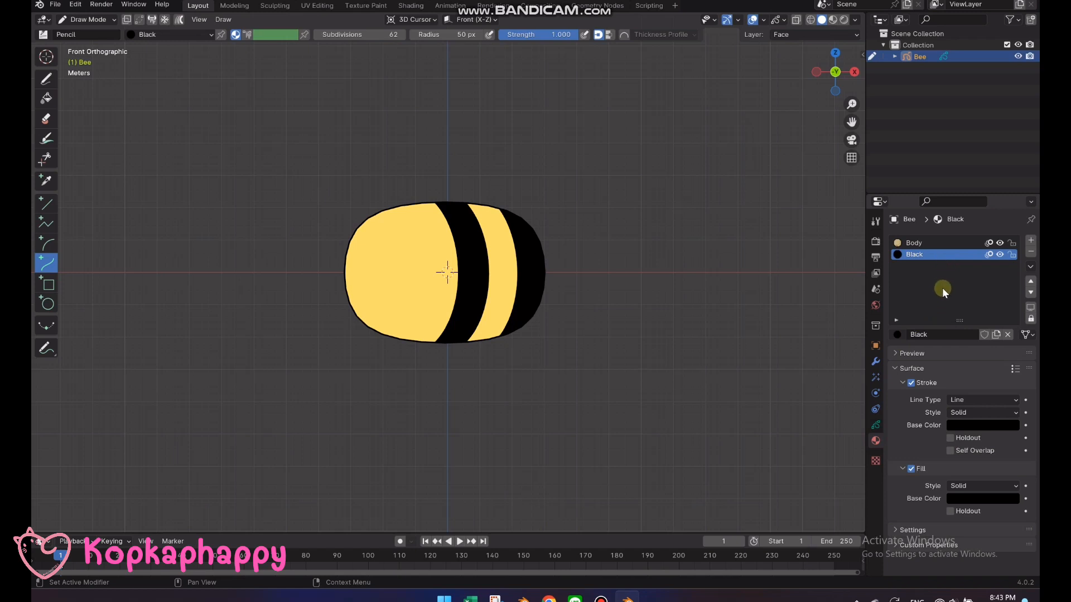
Draw a small filled black circle as an eye near the front end of the yellow body and switch to Edit Mode
{"action": "left_click", "coordinate": [48, 304]}
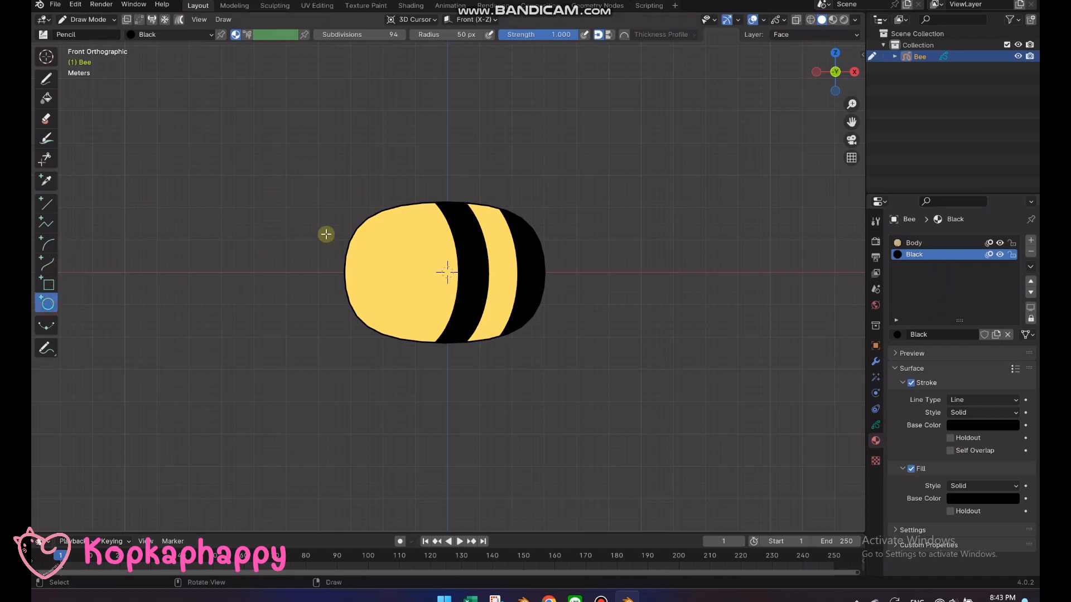
{"action": "scroll", "coordinate": [372, 249], "scroll_direction": "up", "scroll_amount": 2}
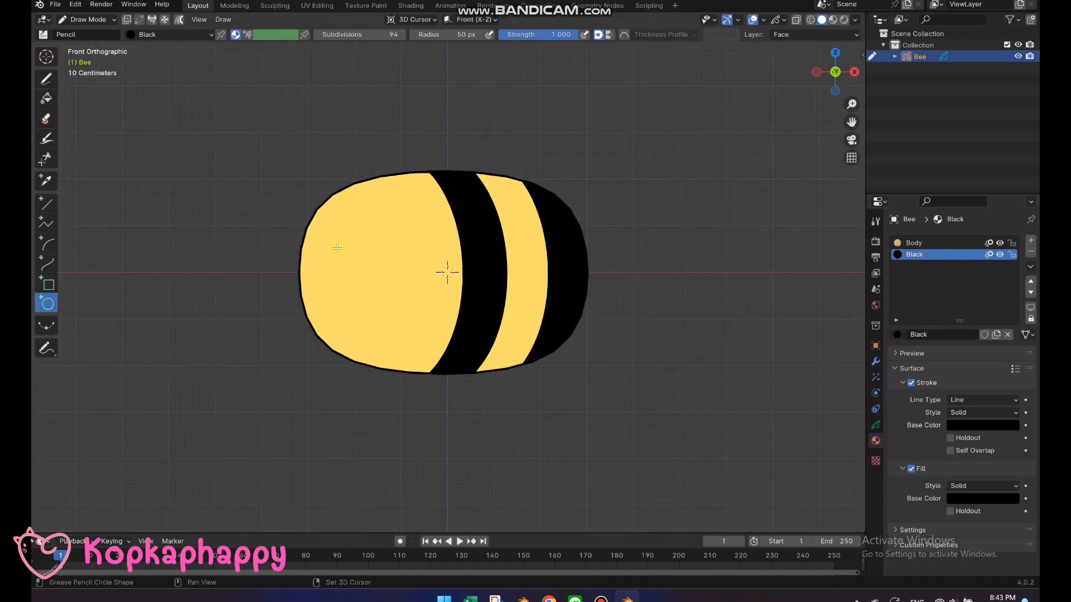
{"action": "left_click_drag", "start_coordinate": [334, 244], "coordinate": [346, 255]}
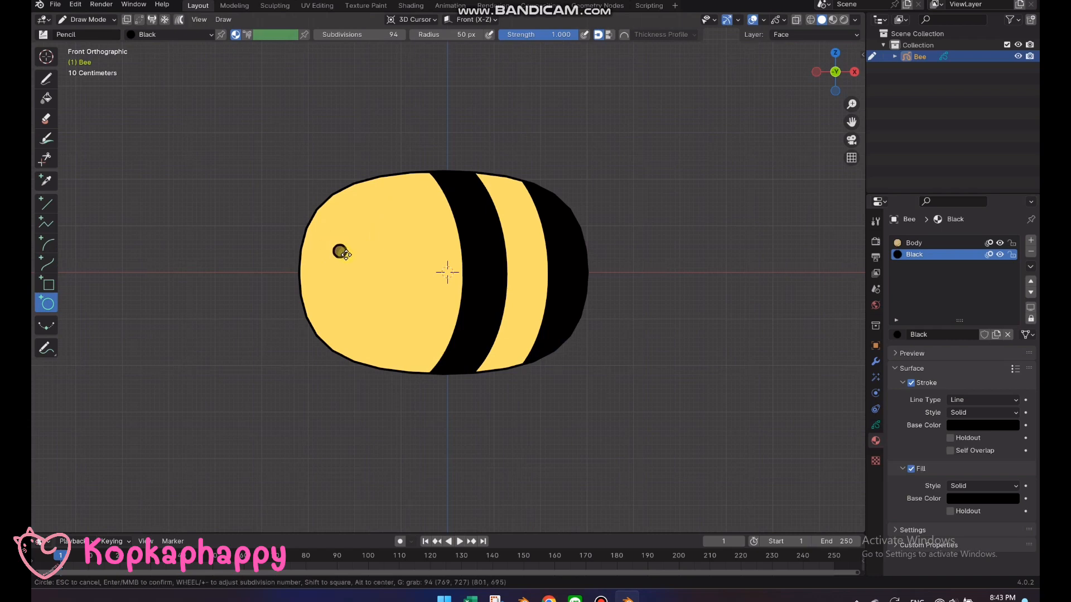
{"action": "key", "text": "Return"}
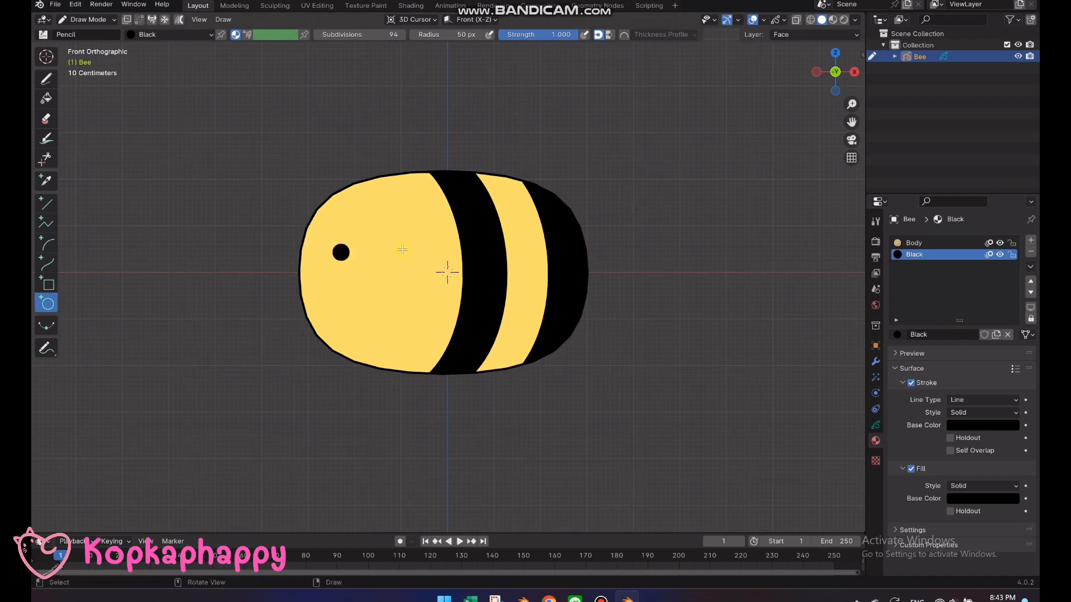
{"action": "key", "text": "Tab"}
{"action": "left_click_drag", "start_coordinate": [317, 239], "coordinate": [371, 263]}
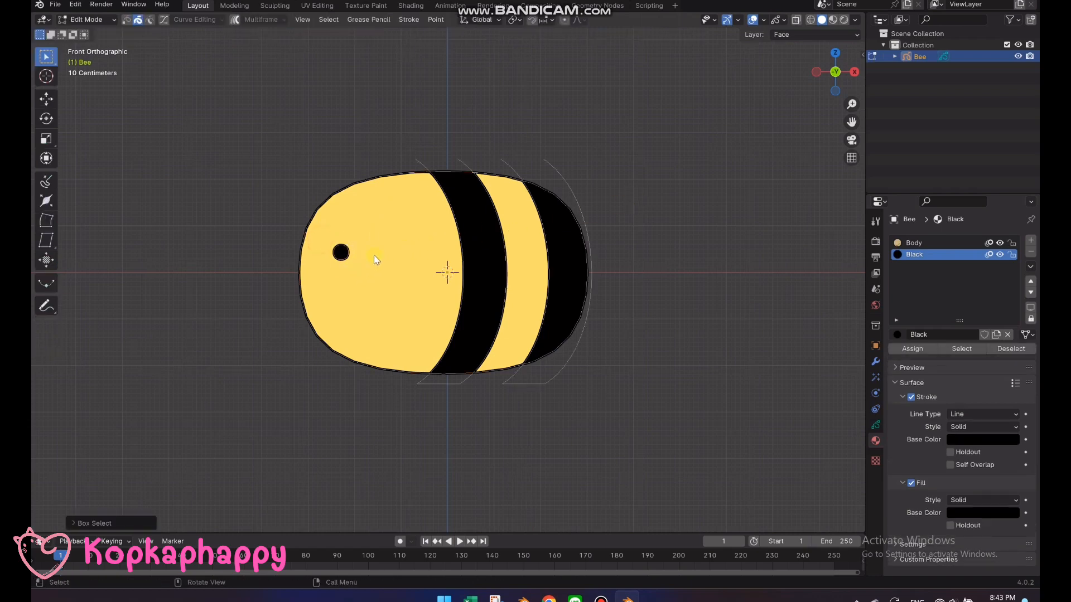
{"action": "key", "text": "shift+d"}
{"action": "key", "text": "x"}
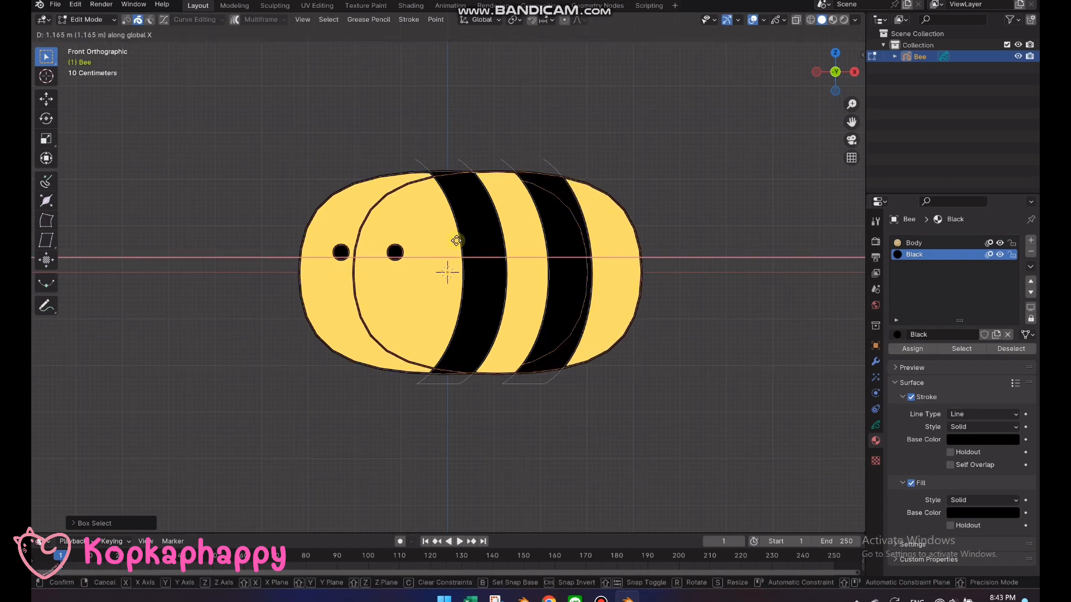
{"action": "key", "text": "Escape"}
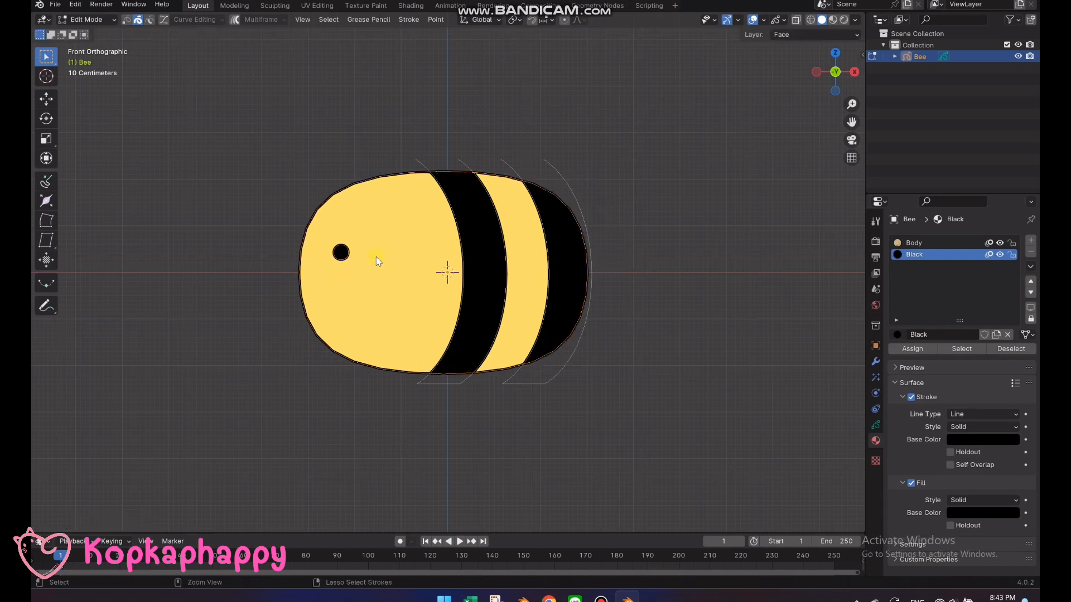
Lock the Stripe and Body layers so only the Face layer stays editable
{"action": "left_click", "coordinate": [339, 248]}
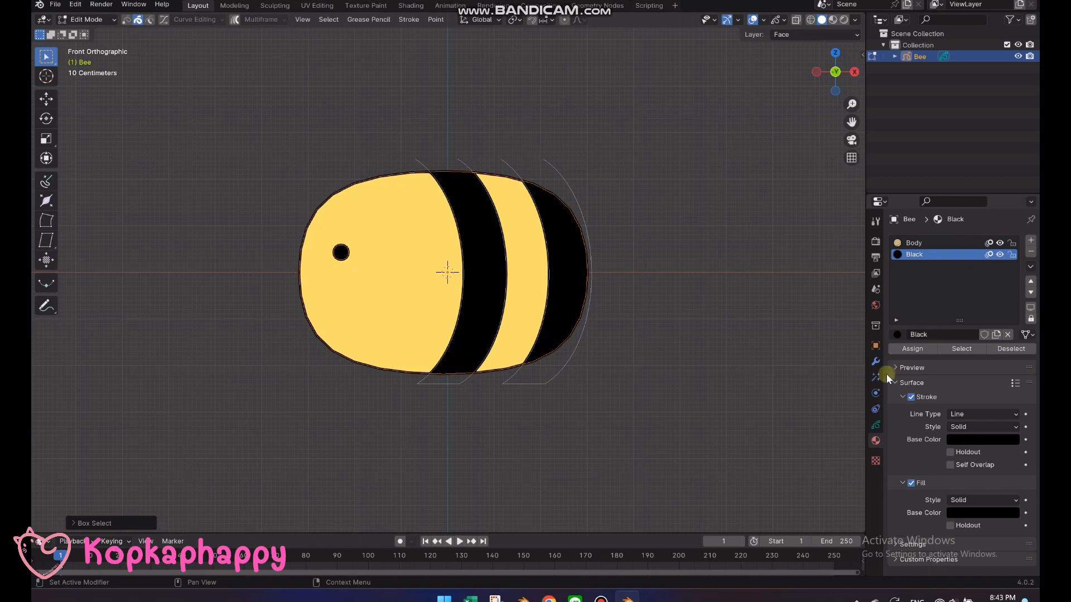
{"action": "left_click", "coordinate": [876, 425]}
{"action": "left_click", "coordinate": [1007, 291]}
{"action": "left_click", "coordinate": [1006, 302]}
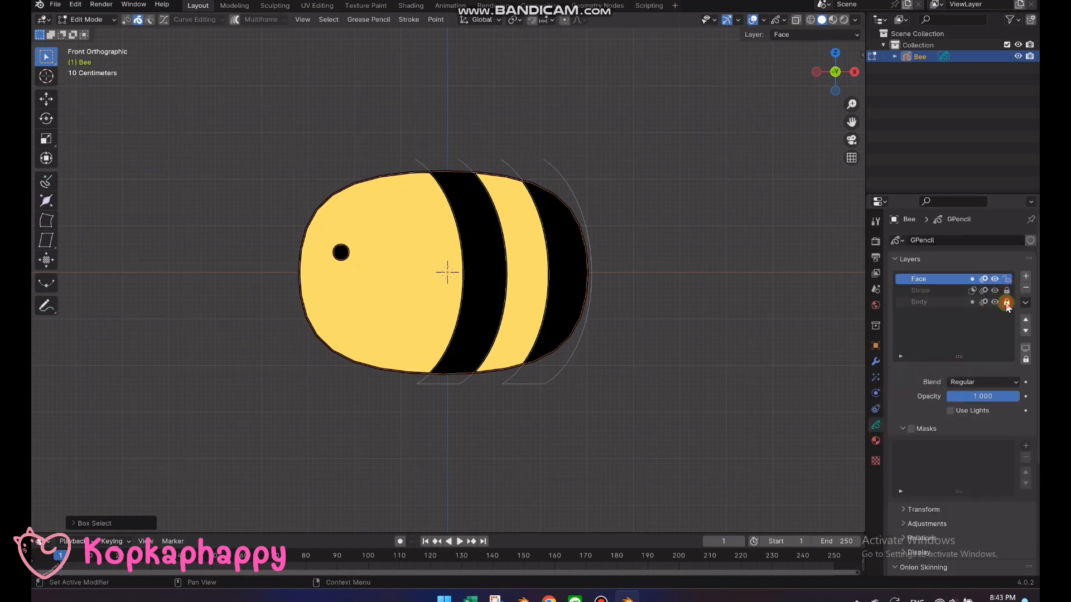
Duplicate the eye about 1.3 m along X on the face and return to Draw Mode
{"action": "key", "text": "g"}
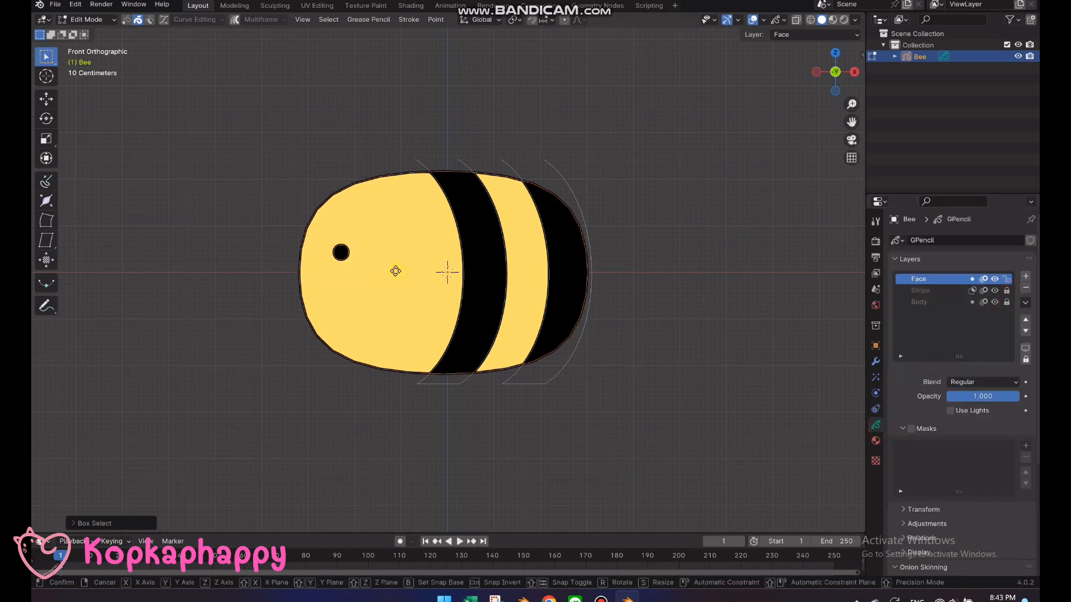
{"action": "key", "text": "x"}
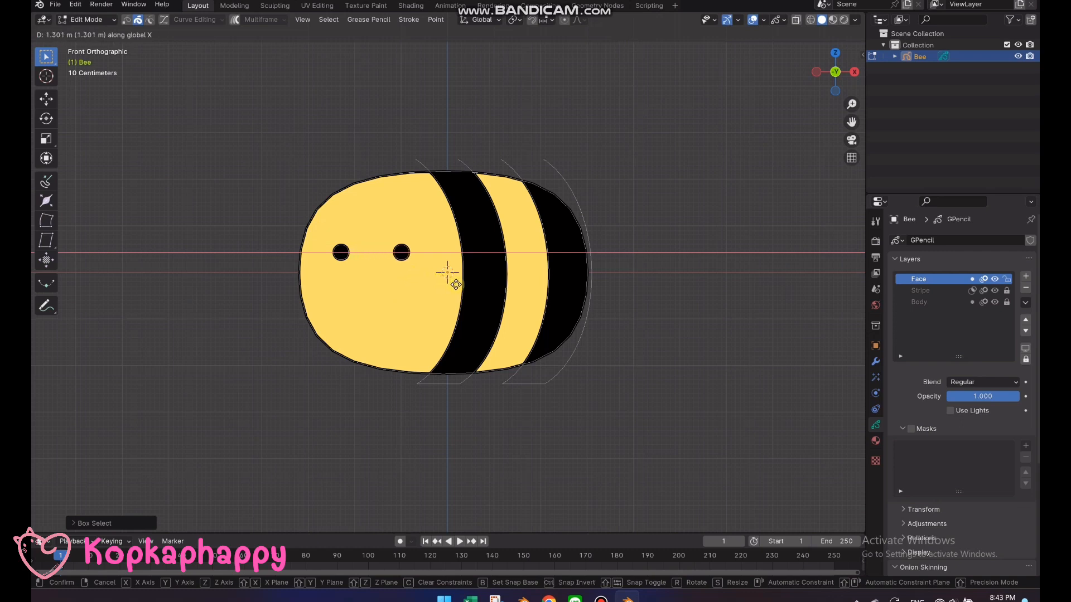
{"action": "left_click", "coordinate": [456, 285]}
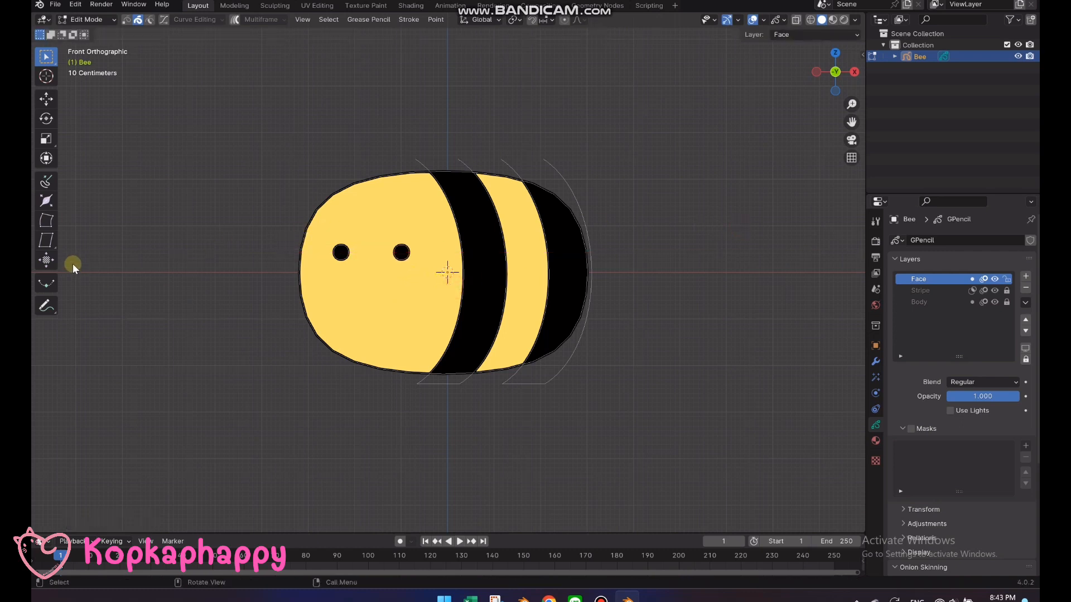
{"action": "key", "text": "Tab"}
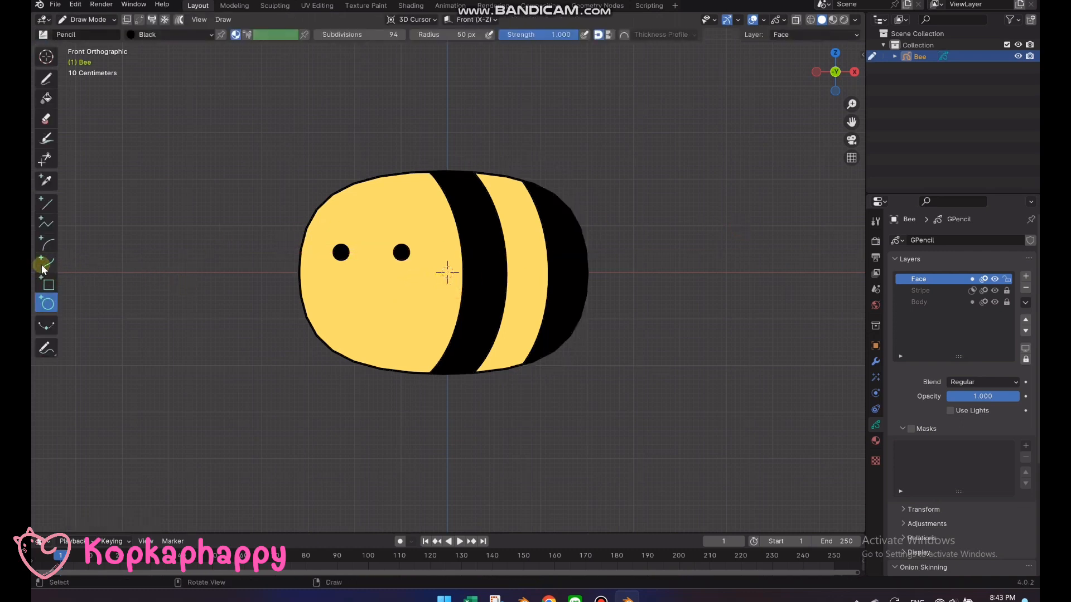
Draw a U-shaped smile between the two eyes with the Curve tool in the Black material
{"action": "left_click", "coordinate": [46, 262]}
{"action": "scroll", "coordinate": [377, 260], "scroll_direction": "up", "scroll_amount": 1}
{"action": "scroll", "coordinate": [377, 261], "scroll_direction": "up", "scroll_amount": 1}
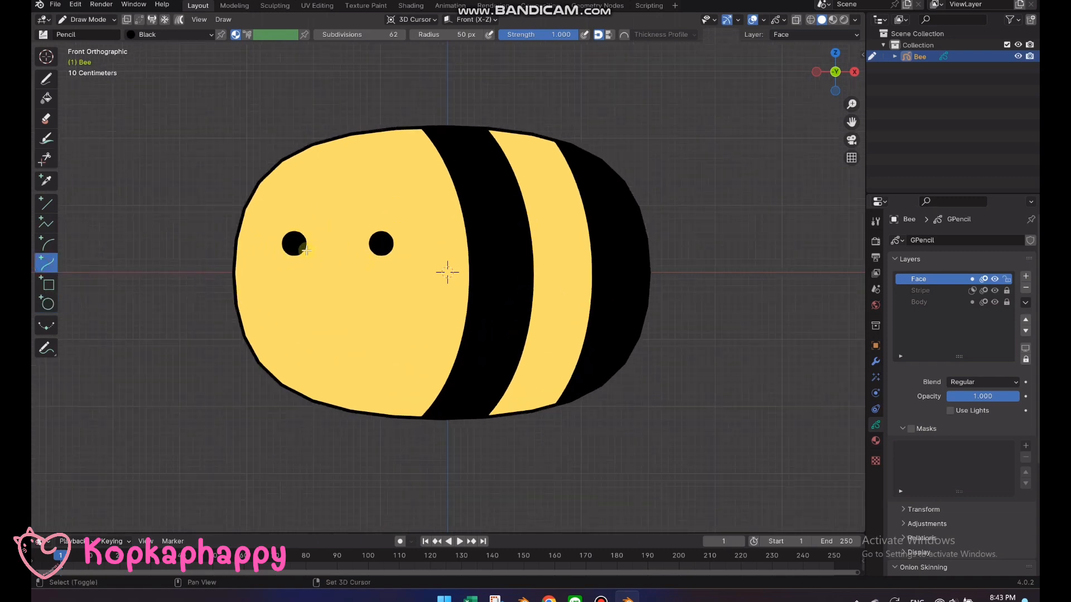
{"action": "mouse_move", "coordinate": [307, 249]}
{"action": "left_mouse_down", "text": "shift"}
{"action": "mouse_move", "coordinate": [361, 258]}
{"action": "mouse_move", "coordinate": [328, 252]}
{"action": "mouse_move", "coordinate": [328, 283]}
{"action": "mouse_move", "coordinate": [365, 271]}
{"action": "mouse_move", "coordinate": [309, 277]}
{"action": "mouse_move", "coordinate": [319, 249]}
{"action": "mouse_move", "coordinate": [359, 248]}
{"action": "left_mouse_up", "text": "shift"}
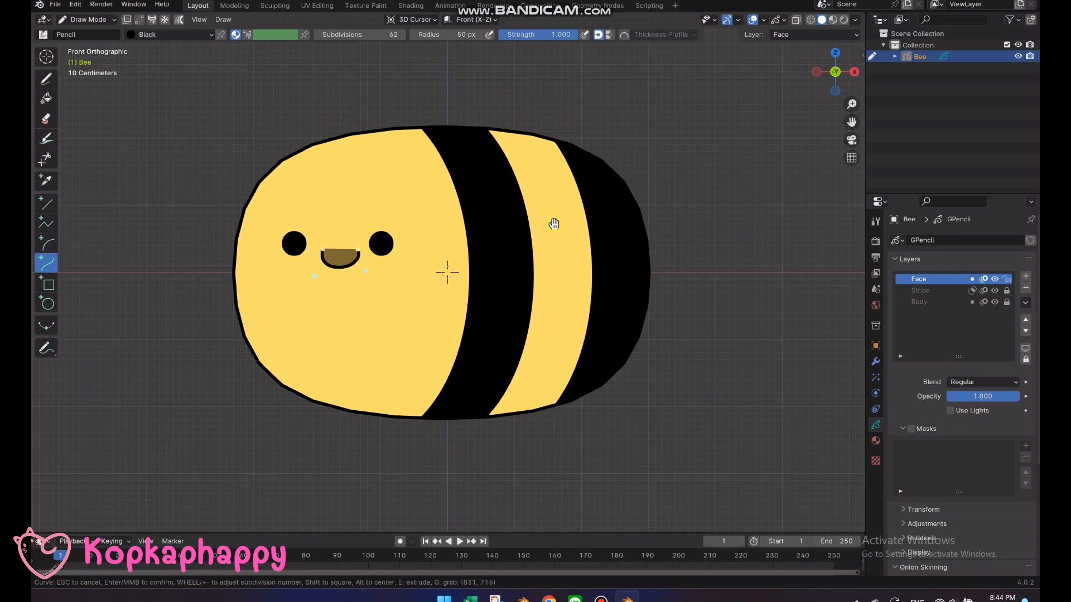
{"action": "key", "text": "Return"}
Add a material slot holding an independent copy of the Black material and name it Line
{"action": "left_click", "coordinate": [876, 440]}
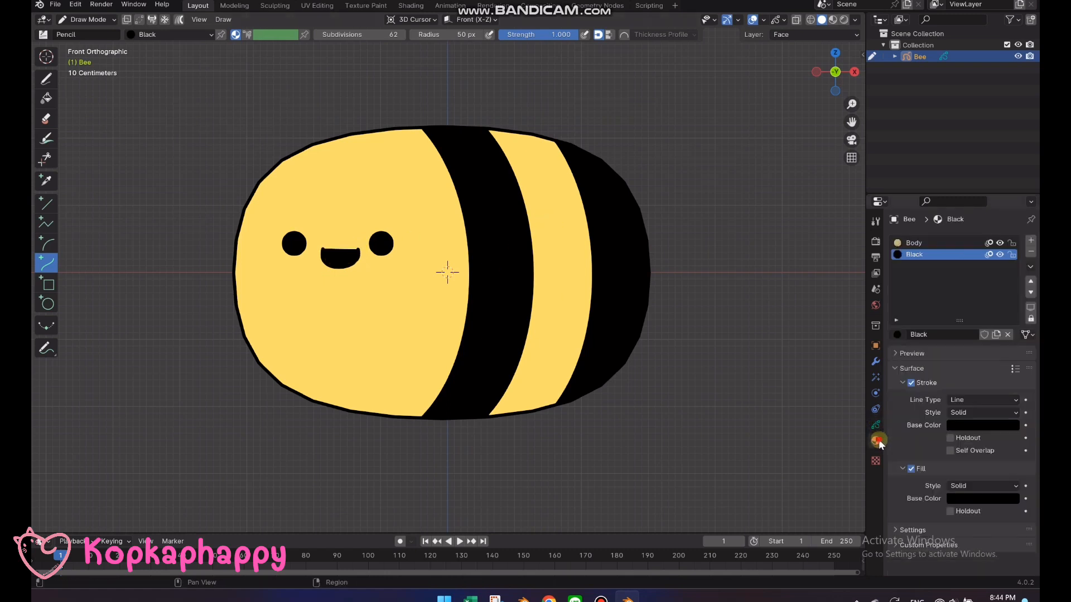
{"action": "left_click", "coordinate": [1031, 241]}
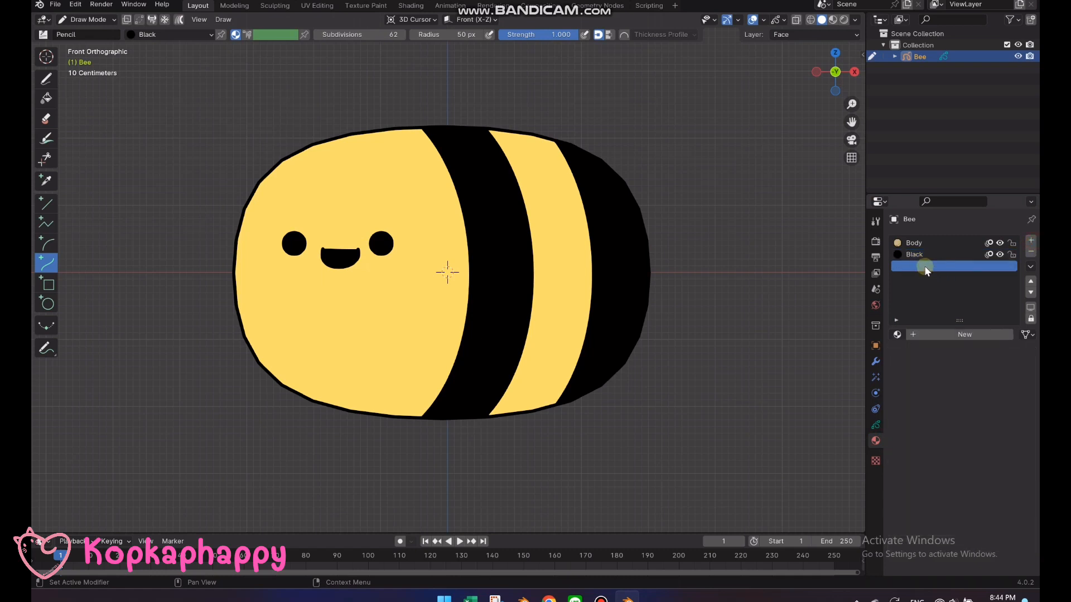
{"action": "left_click", "coordinate": [896, 334]}
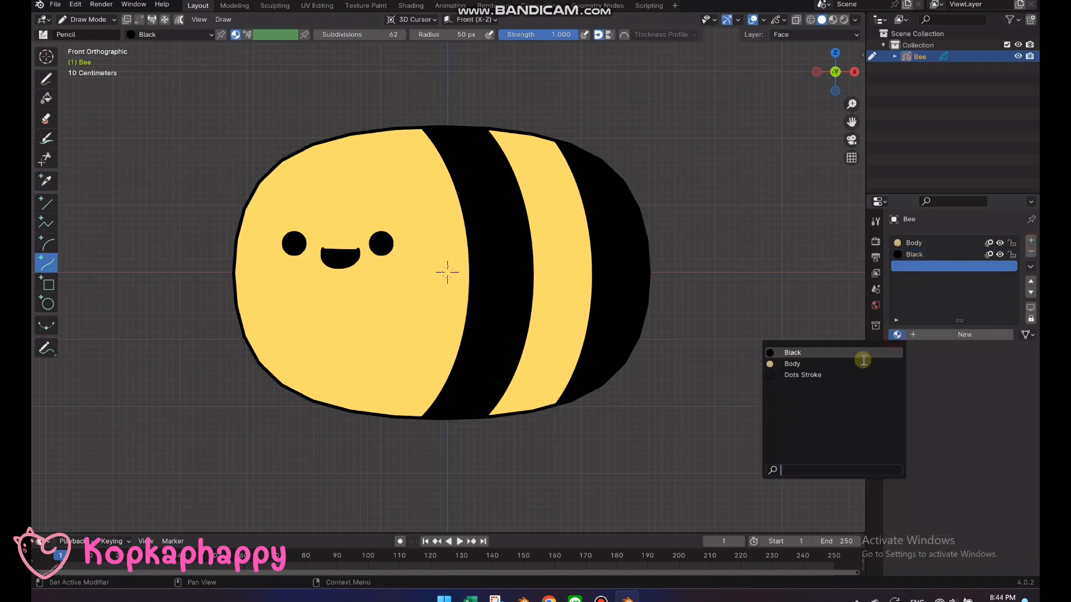
{"action": "left_click", "coordinate": [792, 353]}
{"action": "left_click", "coordinate": [996, 335]}
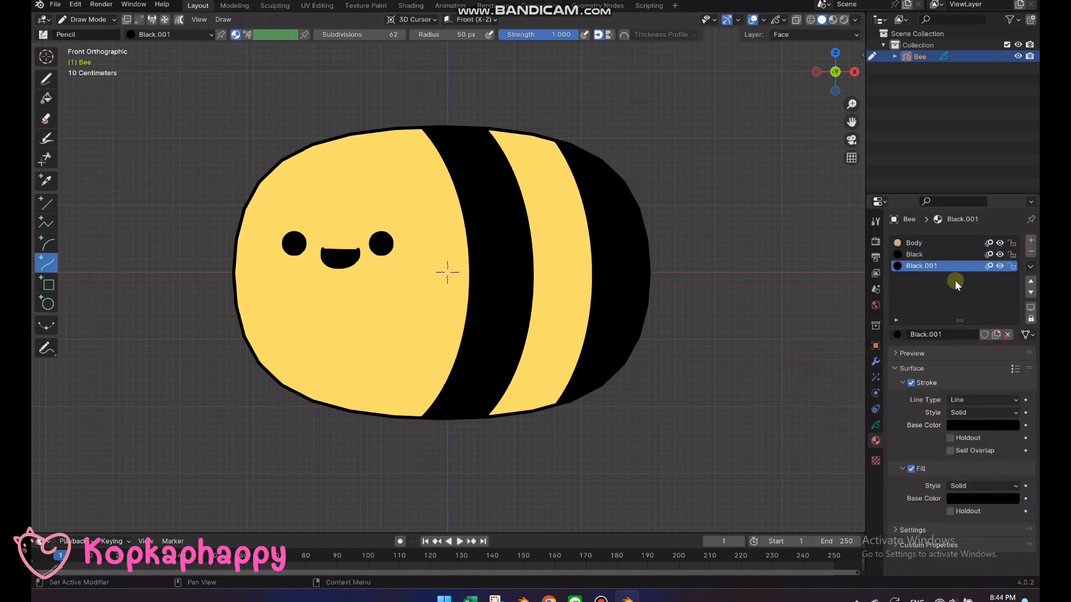
{"action": "left_click", "coordinate": [933, 266]}
{"action": "type", "text": "Line"}
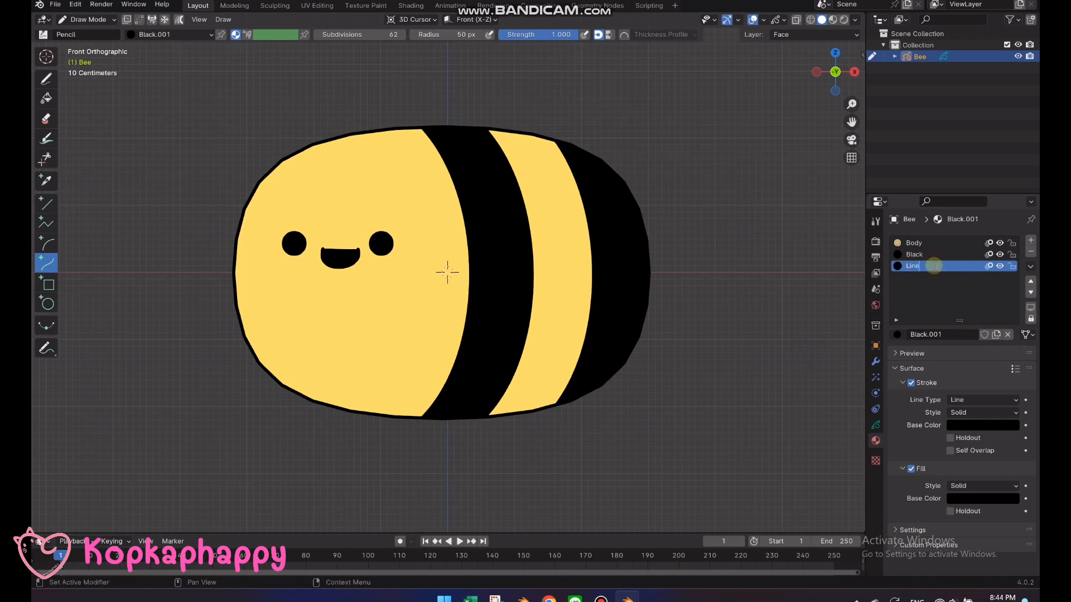
{"action": "key", "text": "Return"}
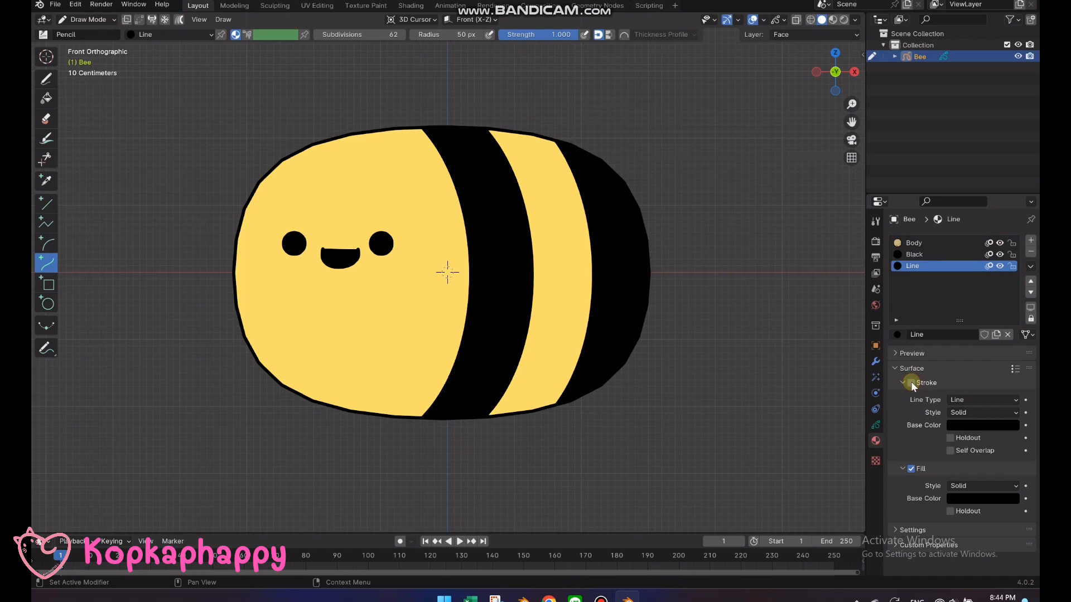
Select the mouth stroke in Edit Mode and assign the Line material to it
{"action": "key", "text": "Tab"}
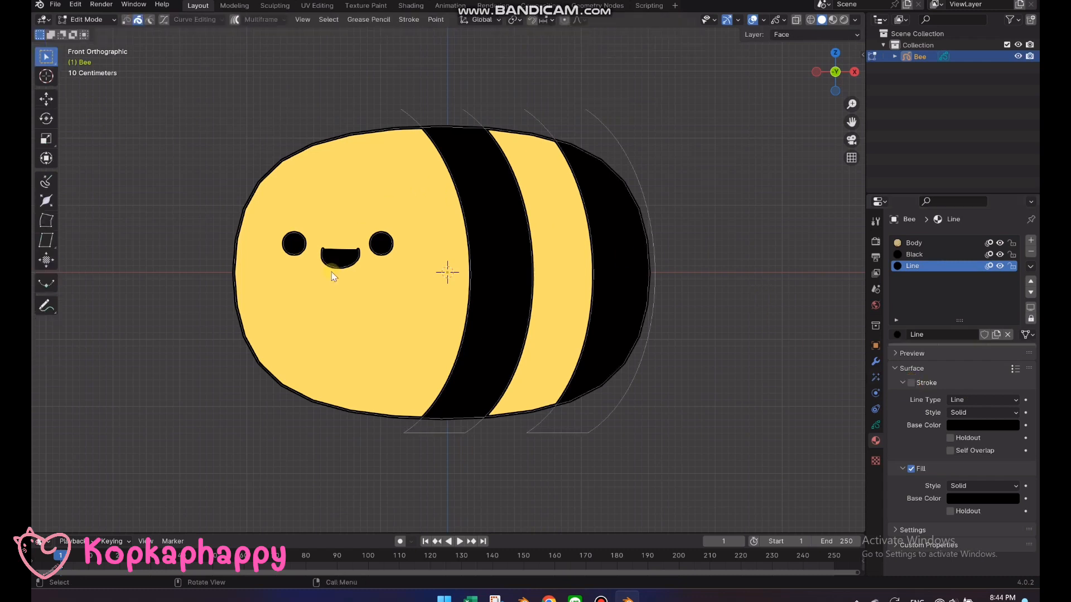
{"action": "right_click", "coordinate": [334, 268]}
{"action": "mouse_move", "coordinate": [341, 267]}
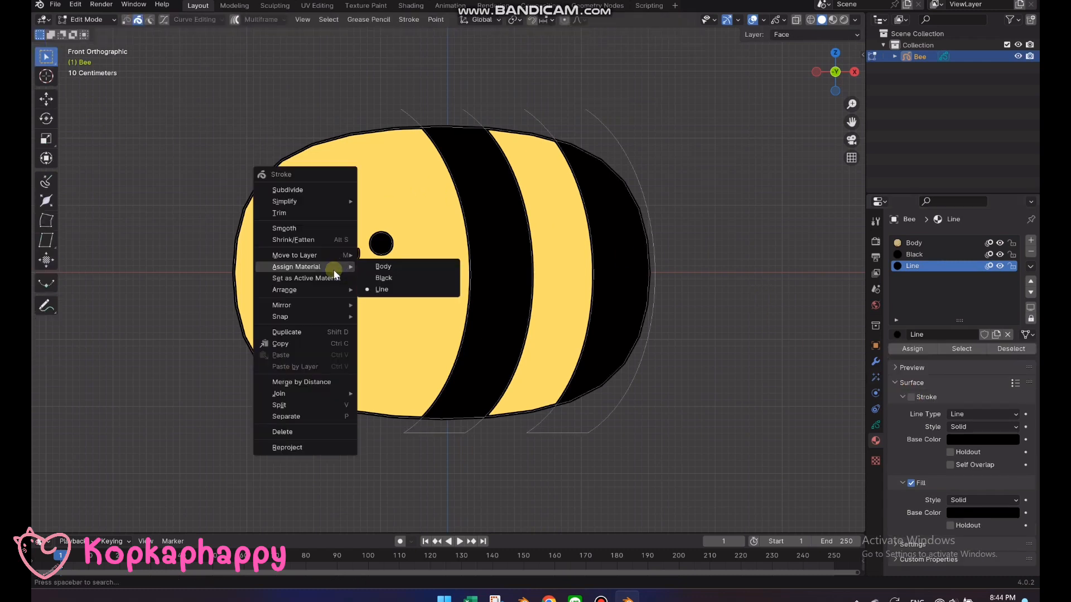
{"action": "left_click", "coordinate": [390, 282]}
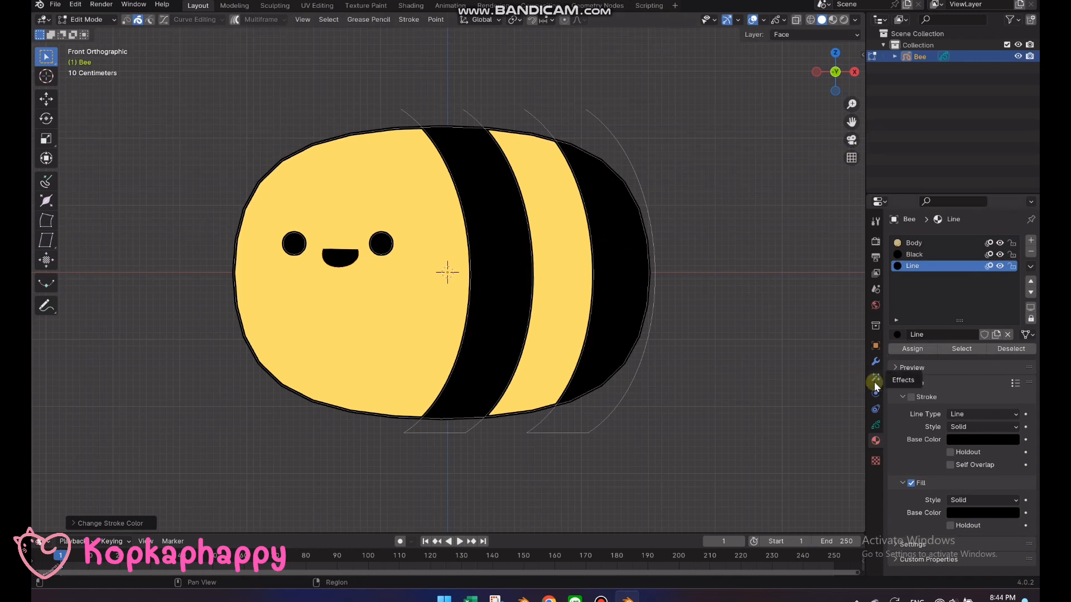
Turn Stroke on and Fill off for the Line material, and deselect the mouth
{"action": "left_click", "coordinate": [911, 397]}
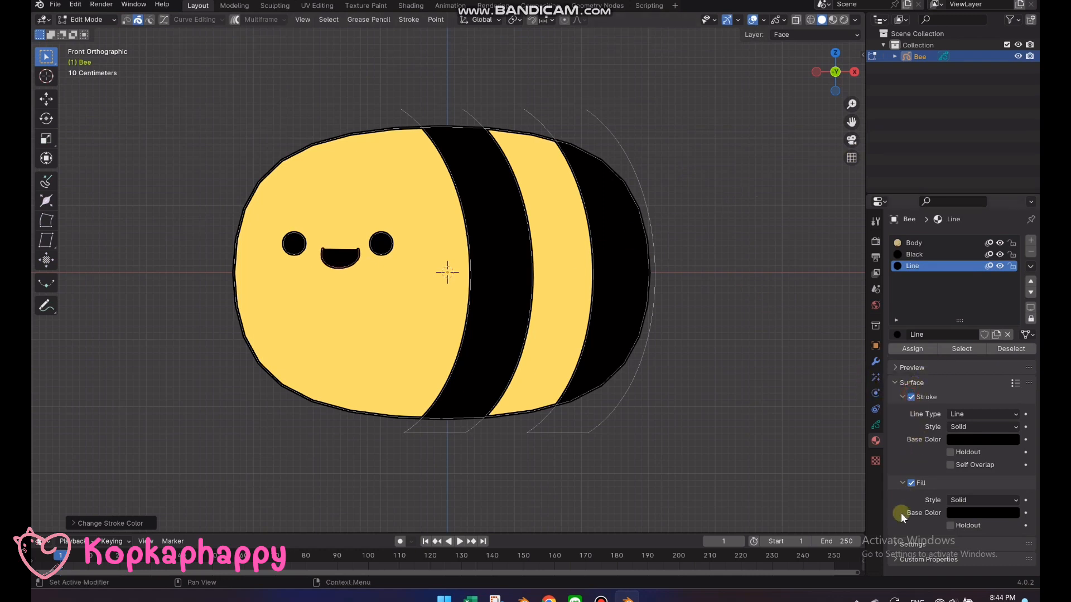
{"action": "left_click", "coordinate": [911, 483]}
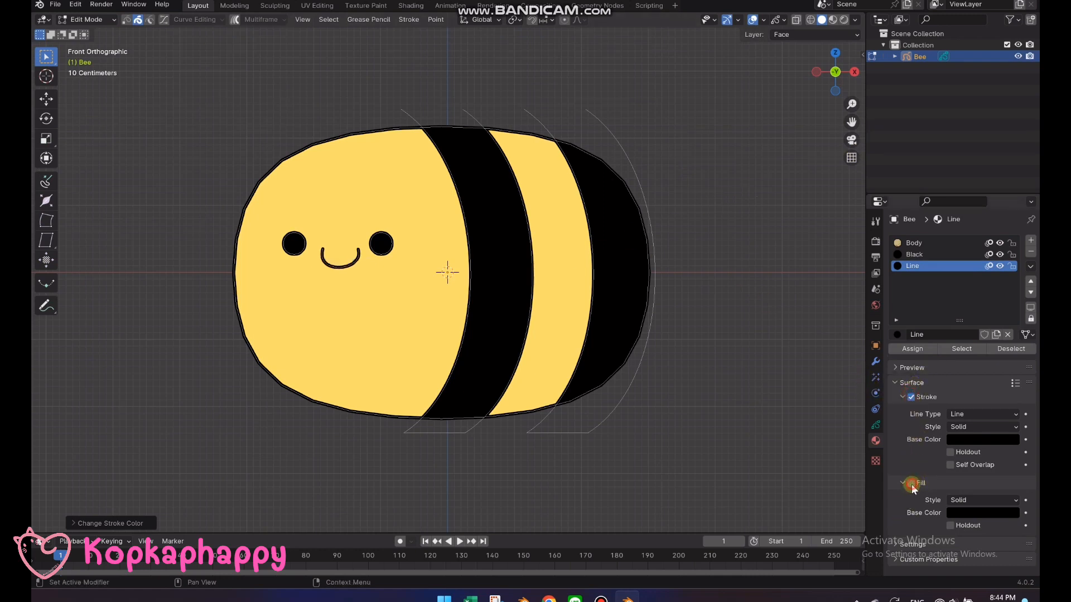
{"action": "left_click", "coordinate": [722, 311]}
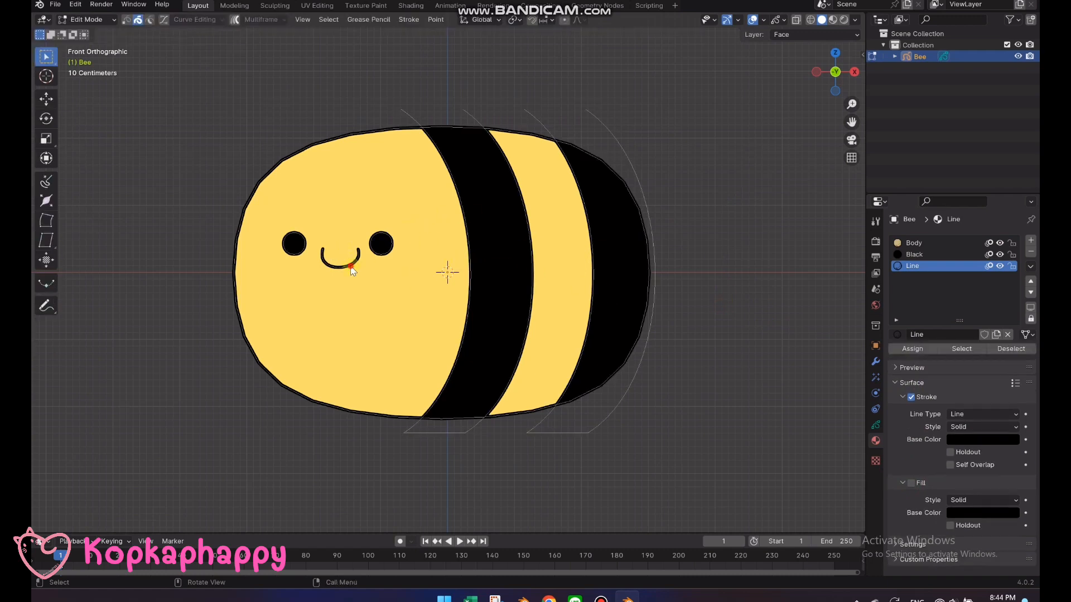
Move the mouth about -0.035 m along X to centre it between the eyes, and return to Draw Mode
{"action": "key", "text": "g"}
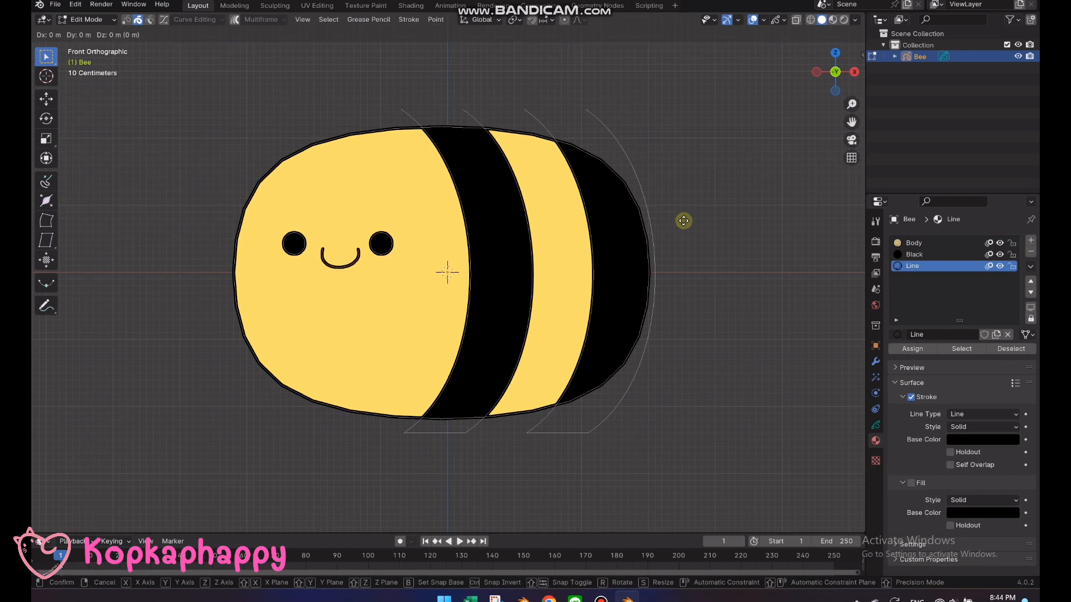
{"action": "key", "text": "x"}
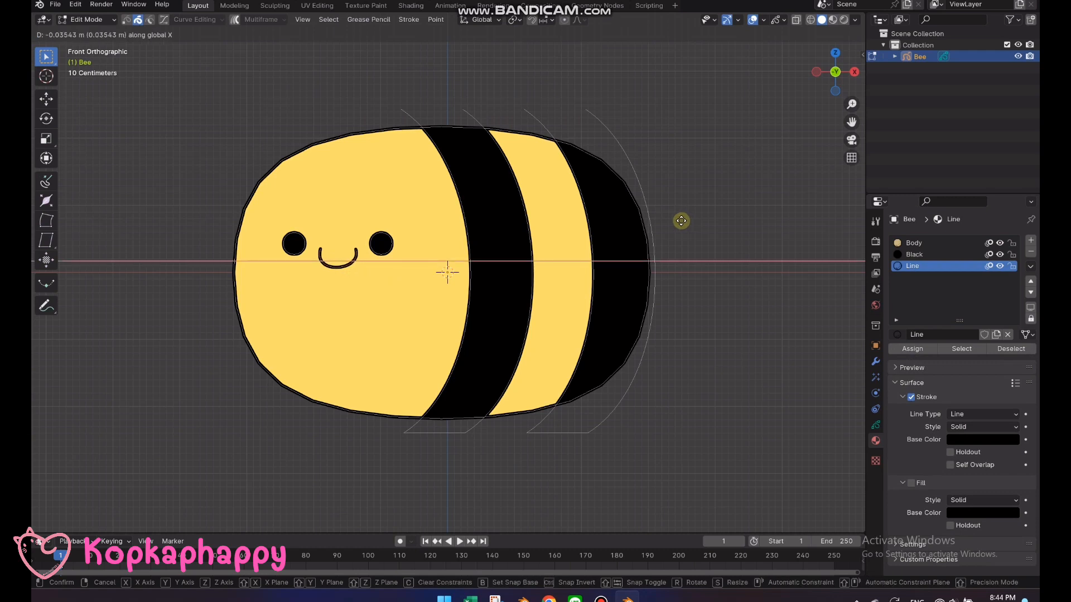
{"action": "left_click", "coordinate": [681, 220]}
{"action": "key", "text": "Tab"}
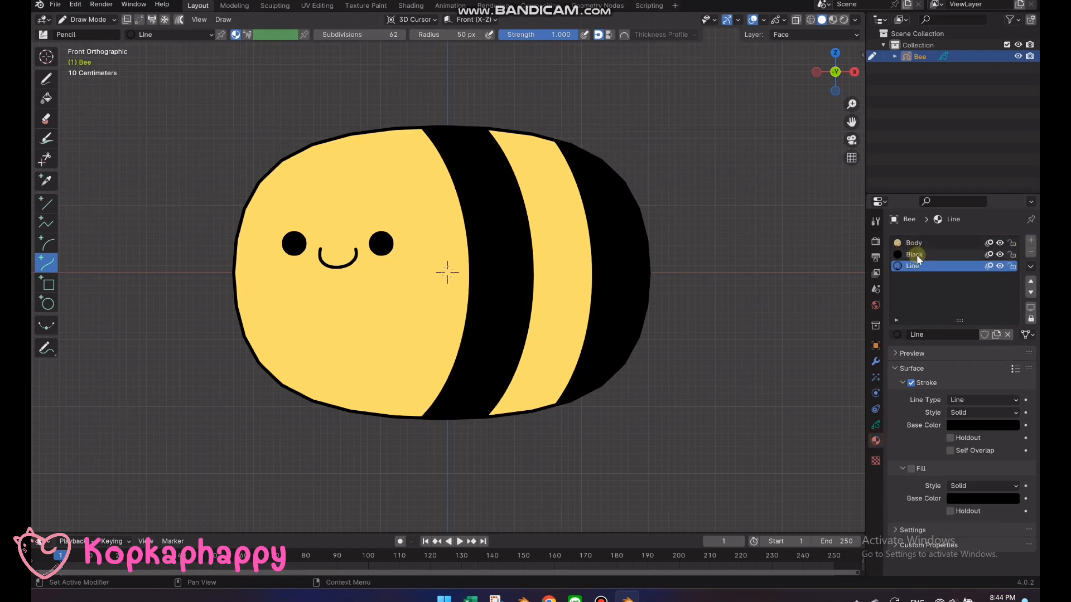
Add another material slot with an independent copy of the Black material and name it Blush
{"action": "left_click", "coordinate": [1030, 239]}
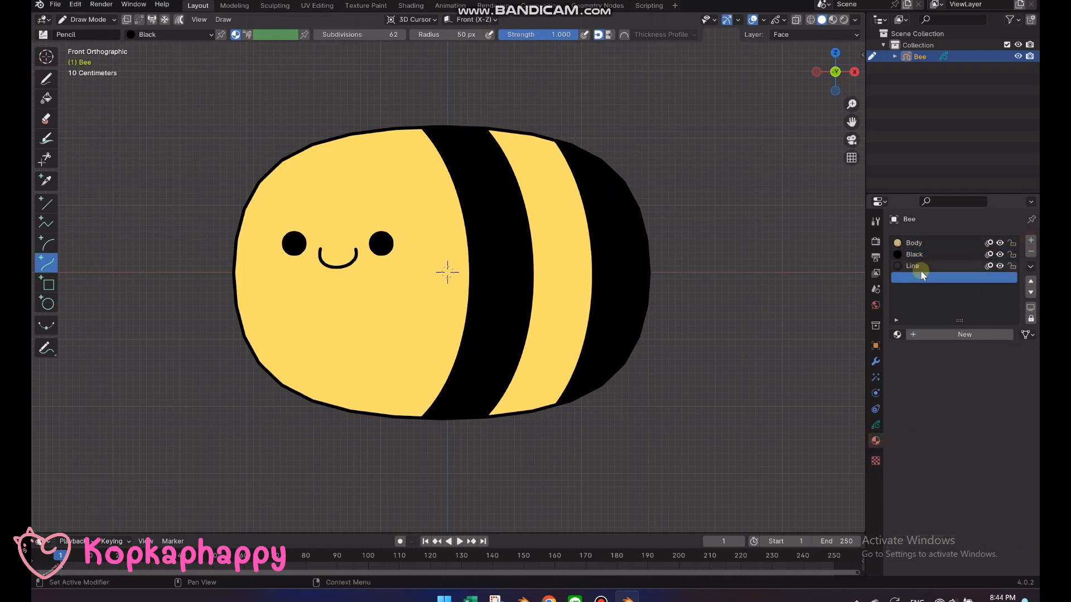
{"action": "left_click", "coordinate": [896, 335]}
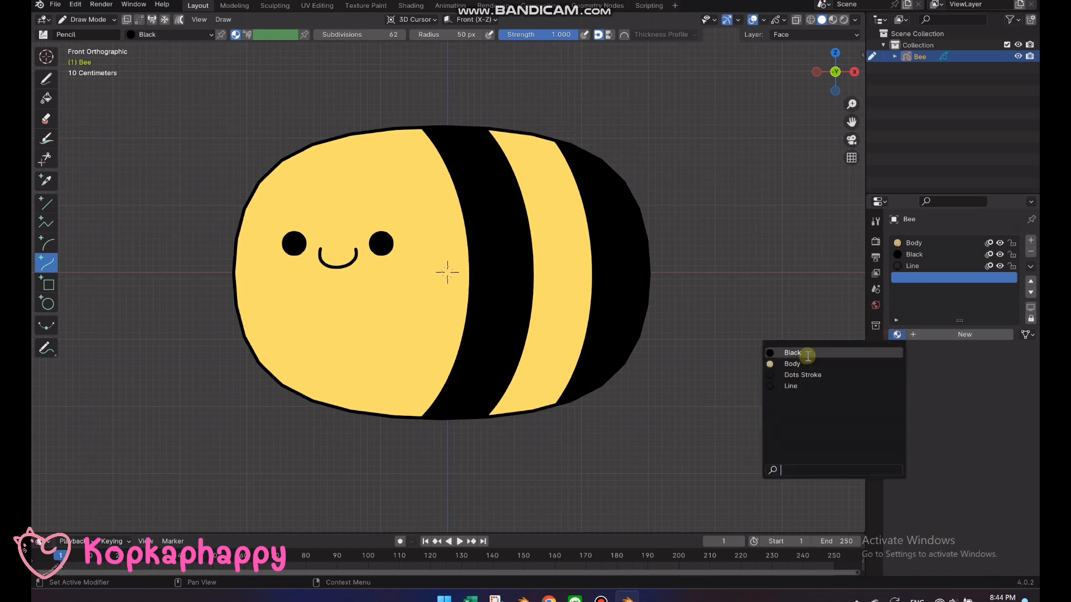
{"action": "left_click", "coordinate": [807, 356]}
{"action": "left_click", "coordinate": [996, 335]}
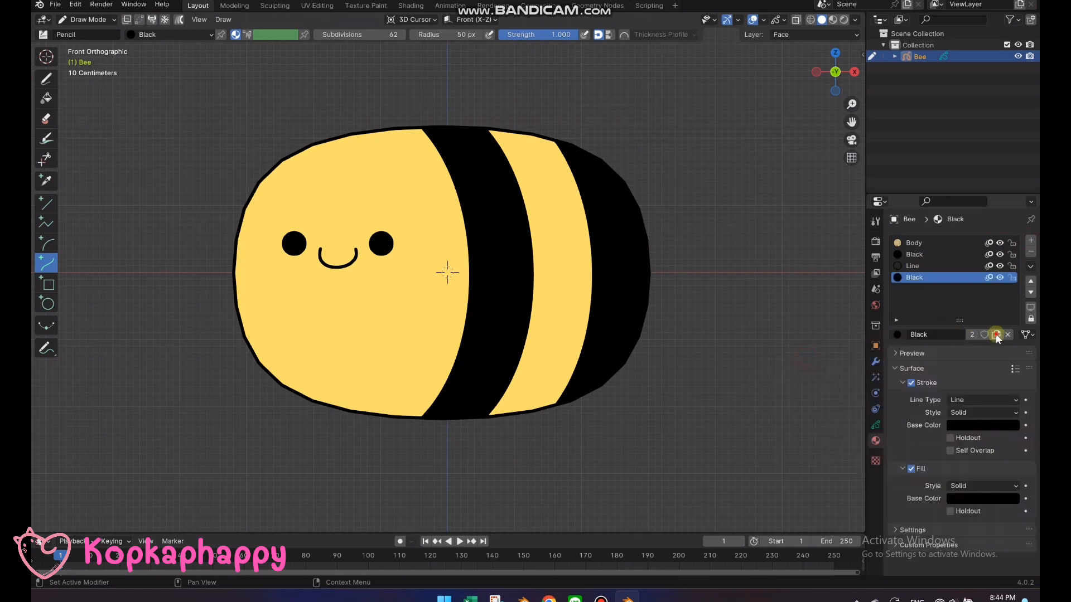
{"action": "double_click", "coordinate": [921, 279]}
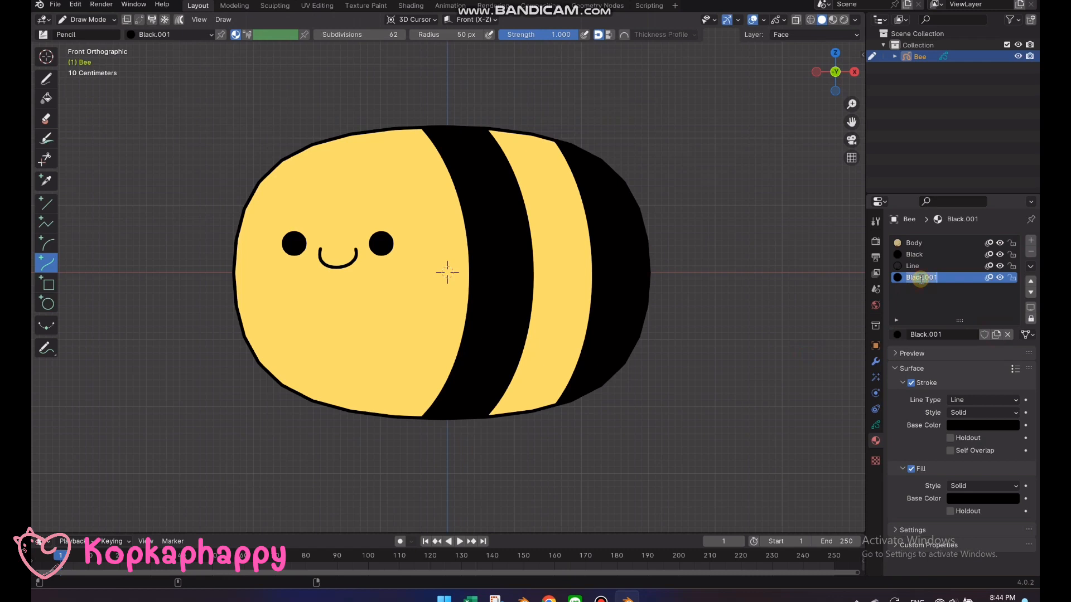
{"action": "type", "text": "Blush"}
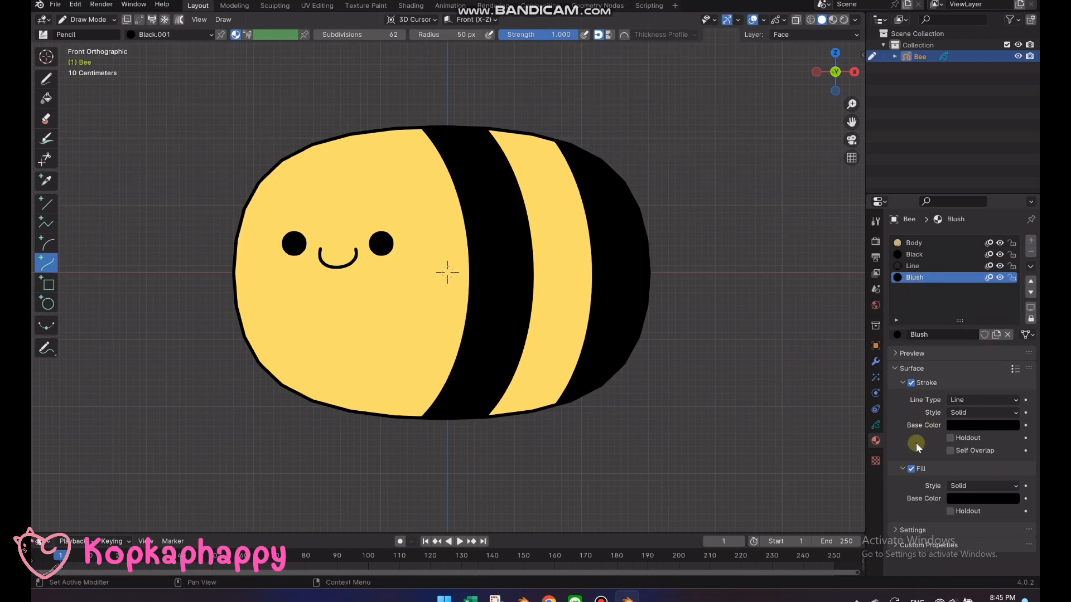
Turn Stroke off for the Blush material and set its fill to pink with alpha 0.75
{"action": "left_click", "coordinate": [912, 383]}
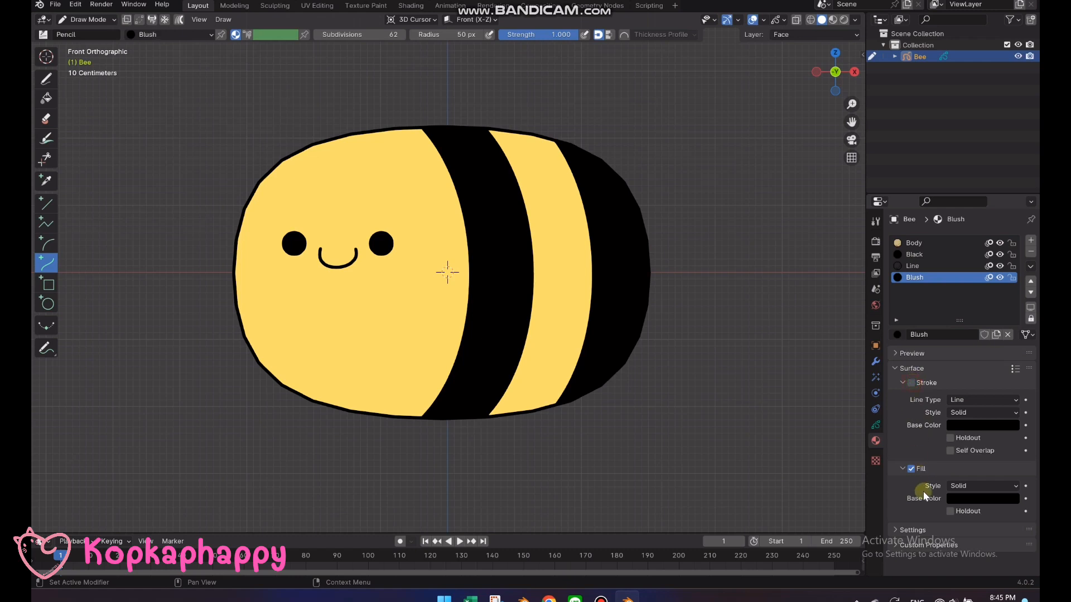
{"action": "left_click", "coordinate": [973, 498]}
{"action": "left_click", "coordinate": [964, 482]}
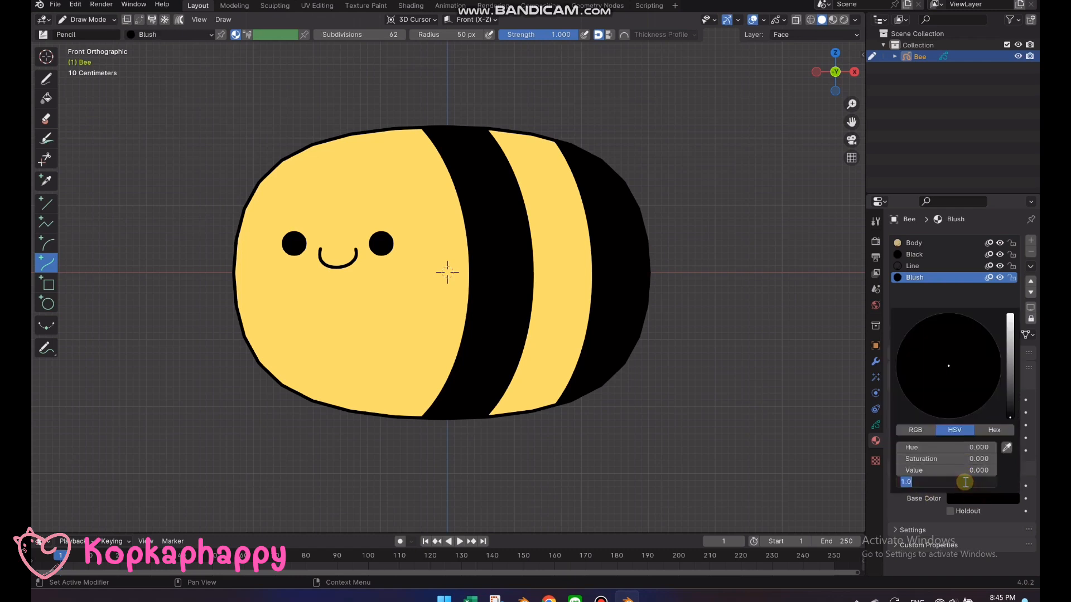
{"action": "type", "text": "0.75"}
{"action": "key", "text": "Return"}
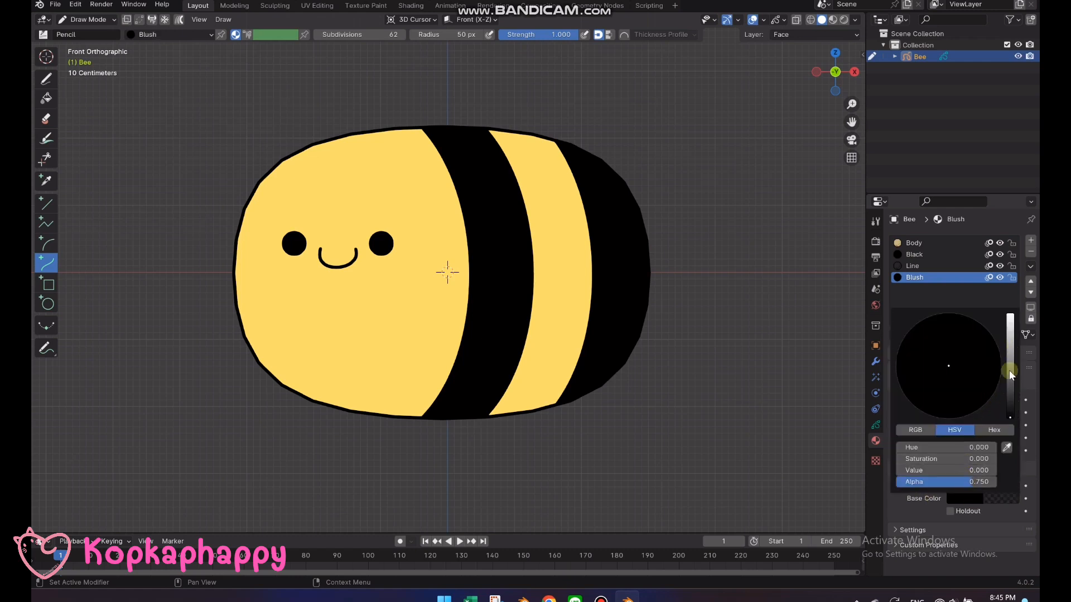
{"action": "left_click_drag", "start_coordinate": [1010, 417], "coordinate": [1010, 313]}
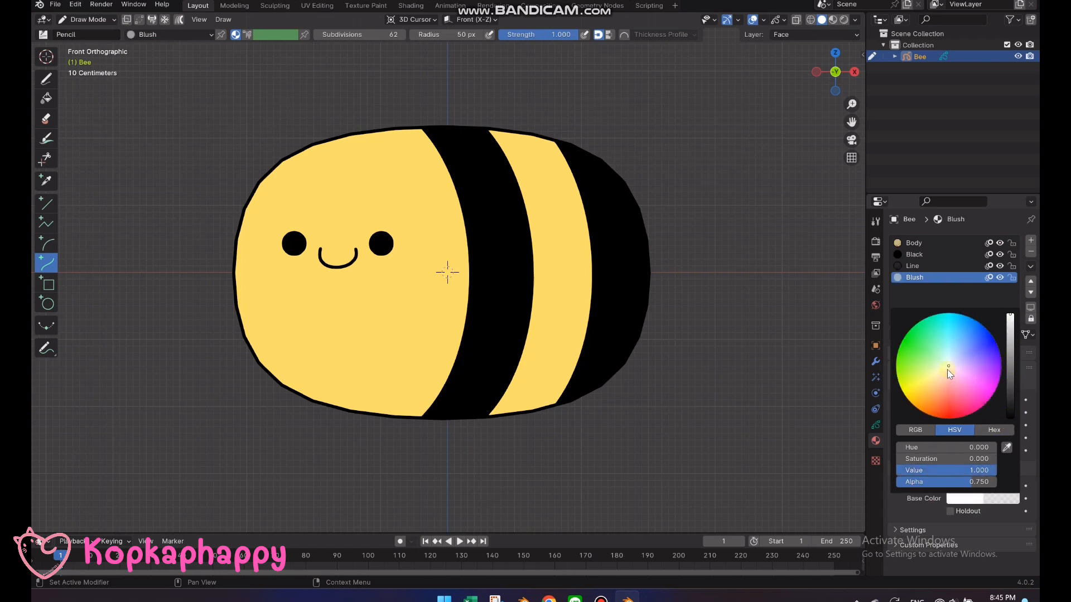
{"action": "left_click_drag", "start_coordinate": [948, 369], "coordinate": [963, 382]}
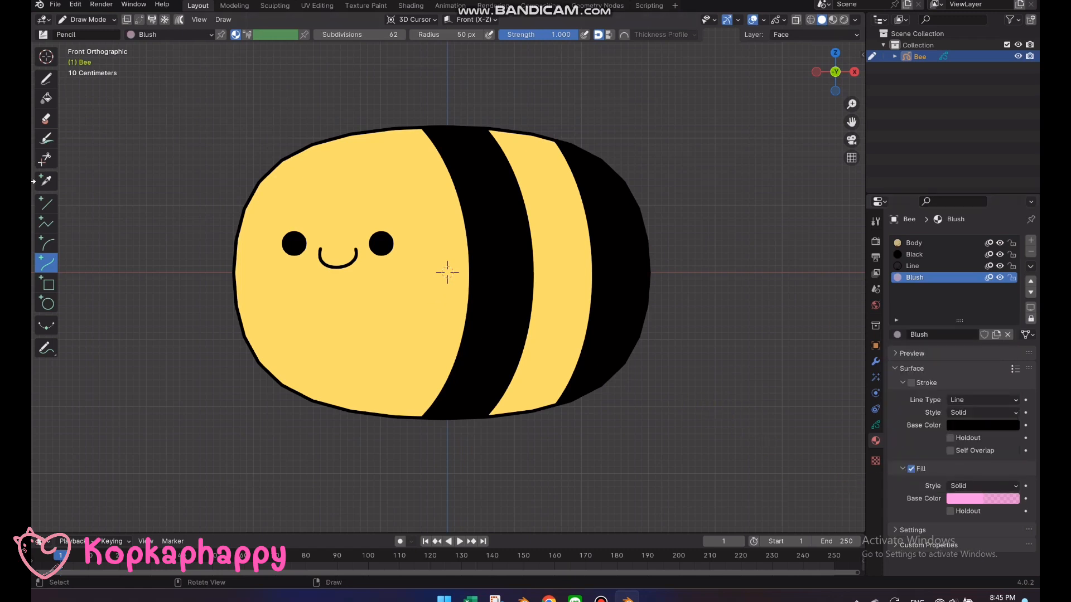
Draw a small blush ellipse below the bee's left-hand eye with the Circle tool, and nudge it outward in Edit Mode
{"action": "left_click", "coordinate": [47, 304]}
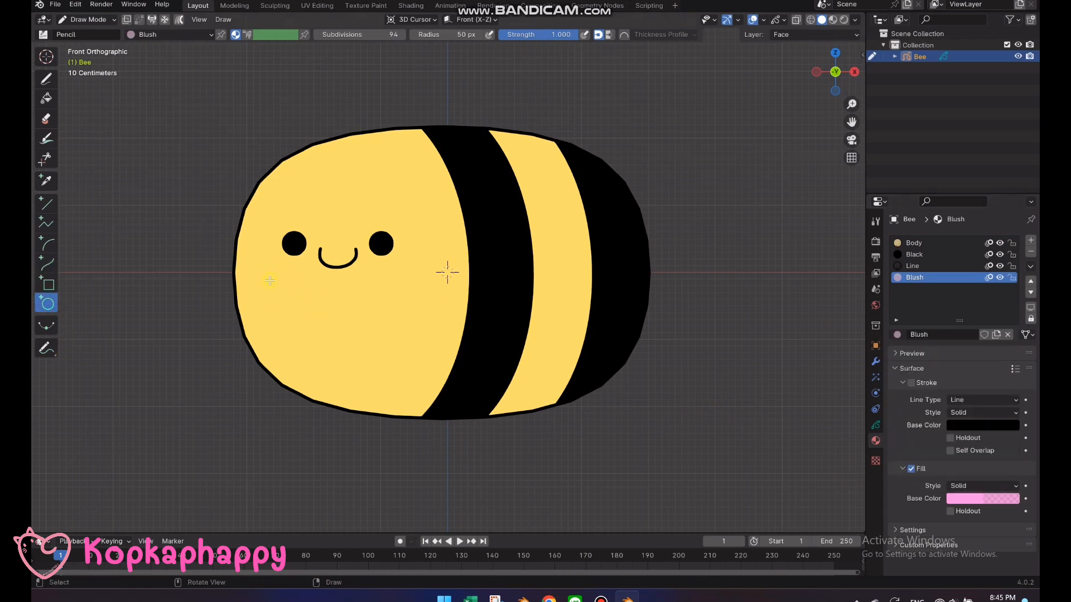
{"action": "left_click_drag", "start_coordinate": [266, 269], "coordinate": [302, 289]}
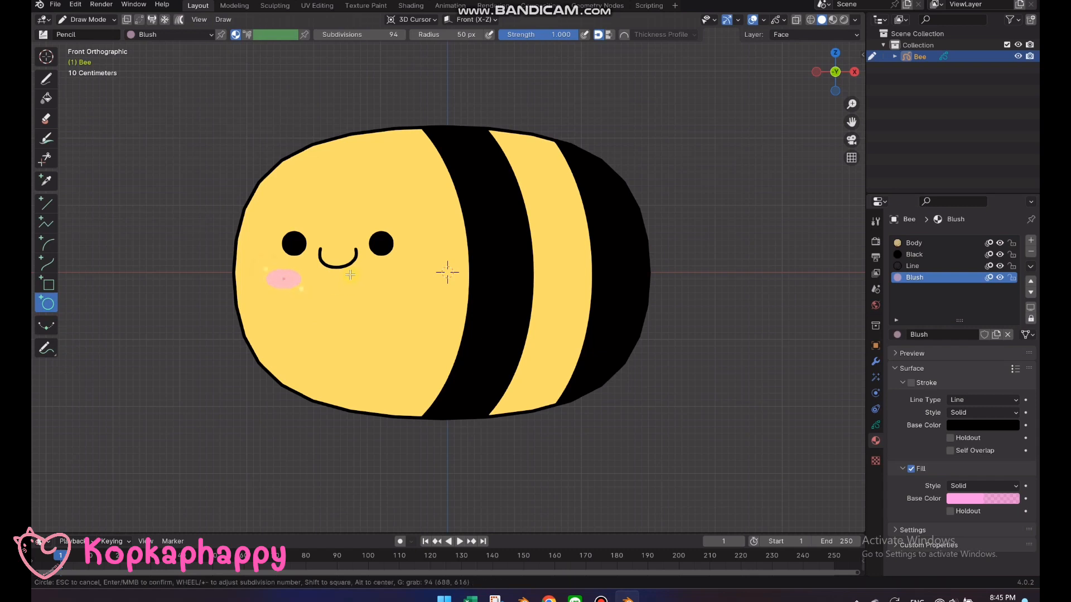
{"action": "key", "text": "Return"}
{"action": "key", "text": "Tab"}
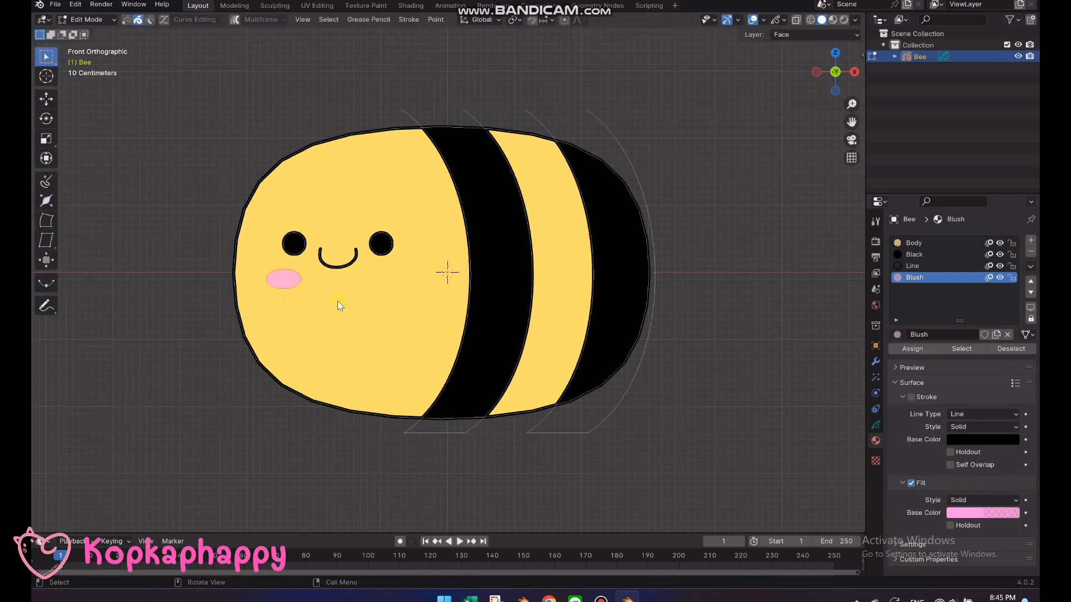
{"action": "key", "text": "g"}
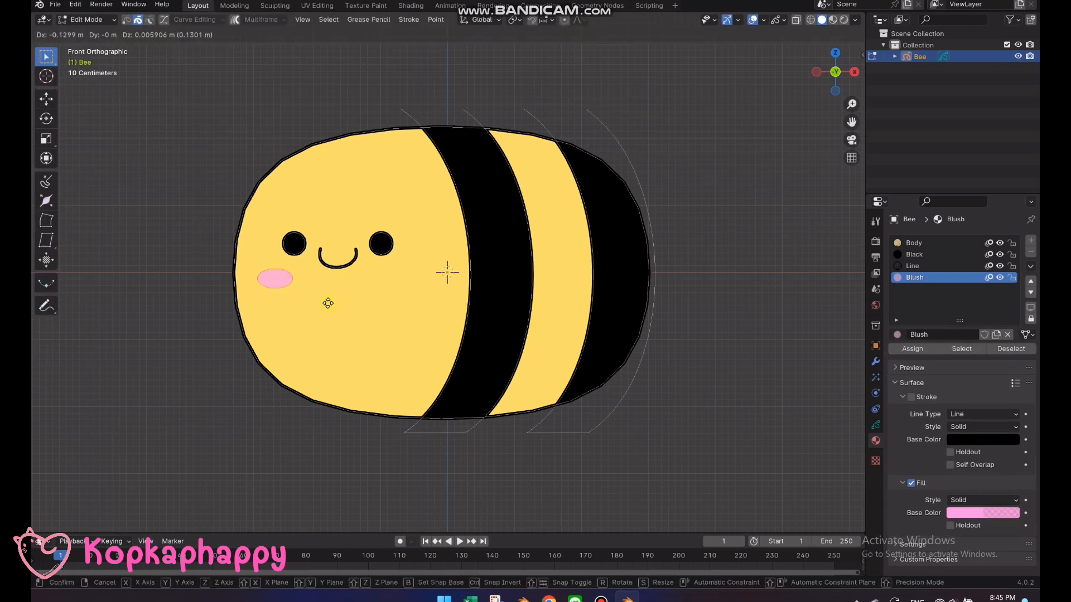
{"action": "left_click", "coordinate": [329, 295]}
Duplicate the blush ellipse about 1.9 m along X to sit below the other eye
{"action": "key", "text": "shift+d"}
{"action": "key", "text": "x"}
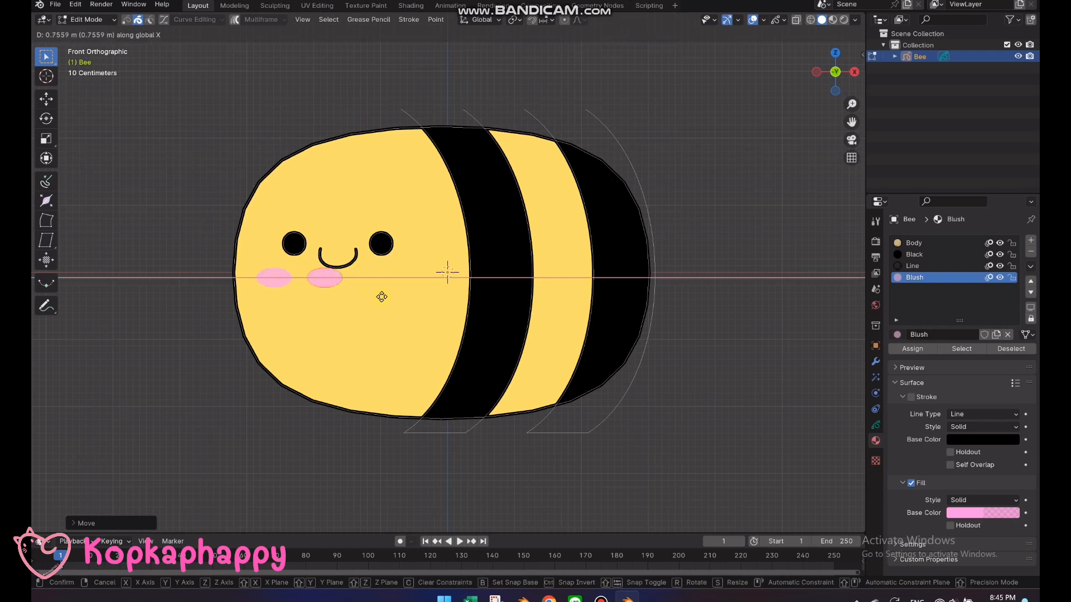
{"action": "left_click", "coordinate": [455, 306]}
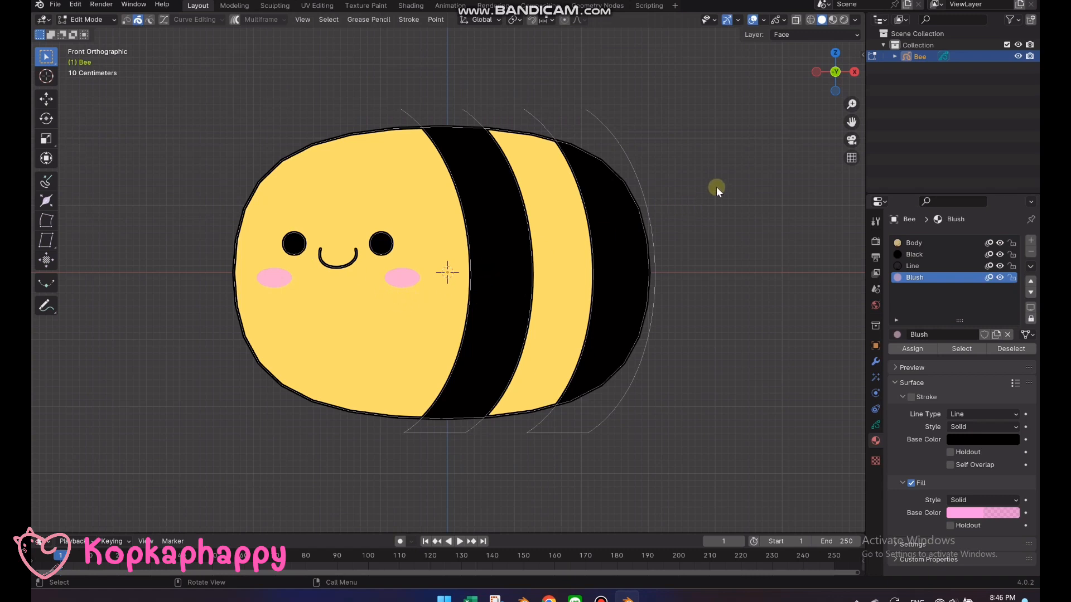
Move the eyes, mouth and blush together slightly down along Z, and return to Draw Mode
{"action": "key", "text": "g"}
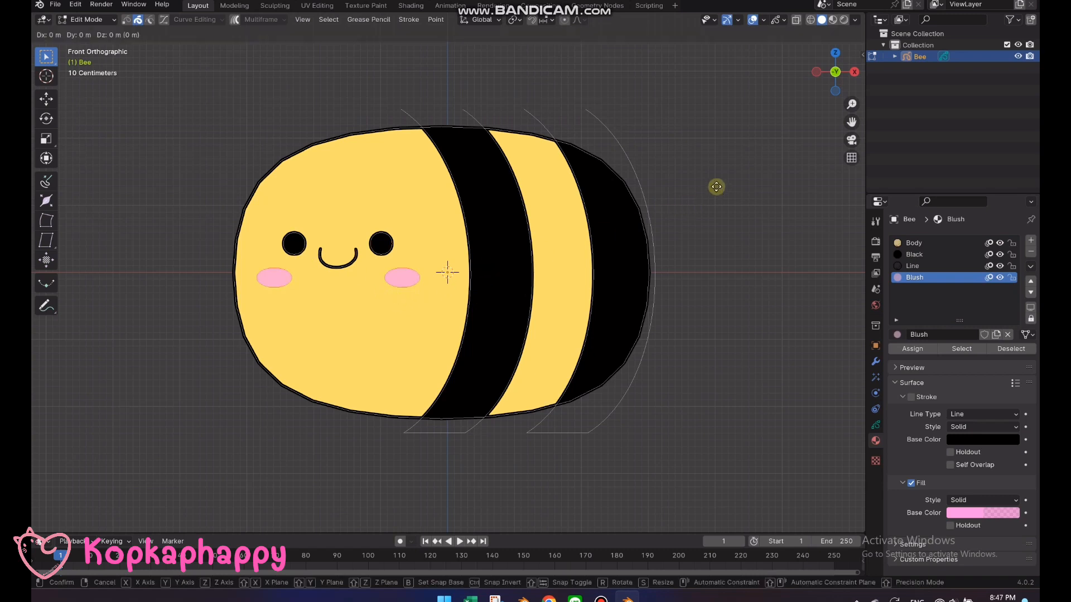
{"action": "key", "text": "z"}
{"action": "left_click", "coordinate": [720, 192]}
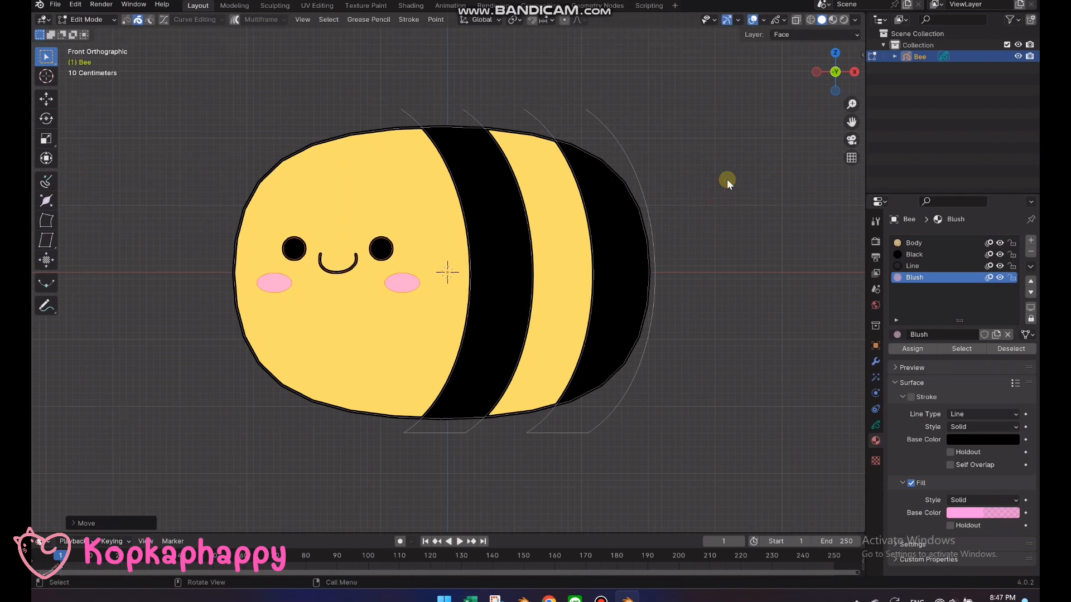
{"action": "key", "text": "Tab"}
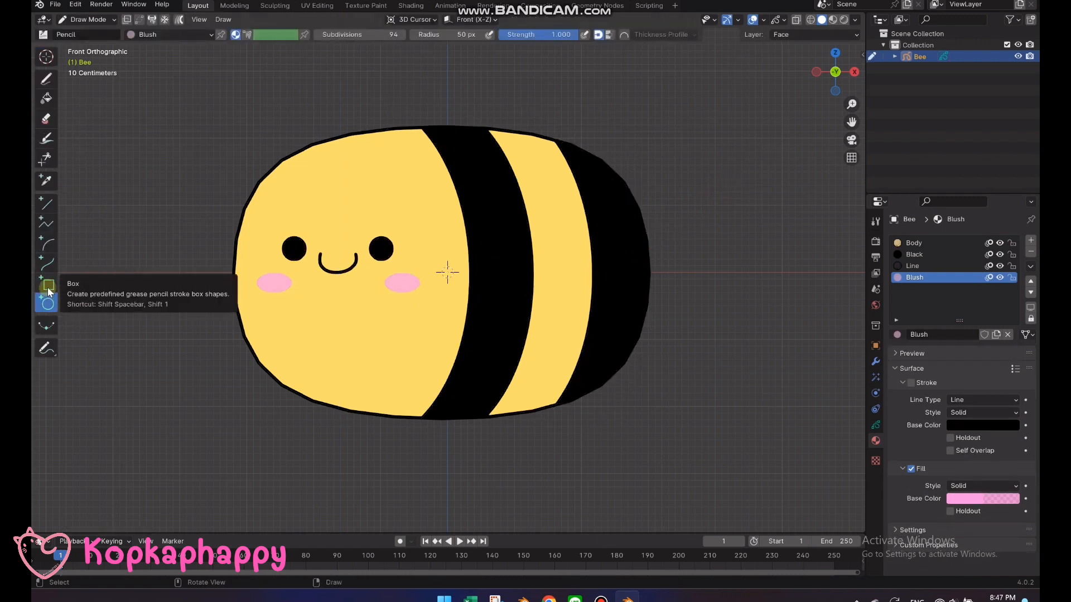
Lock the Face layer, make the unlocked Body layer active, and draw a small square with the Box tool behind the bee's tail end
{"action": "left_click", "coordinate": [48, 288]}
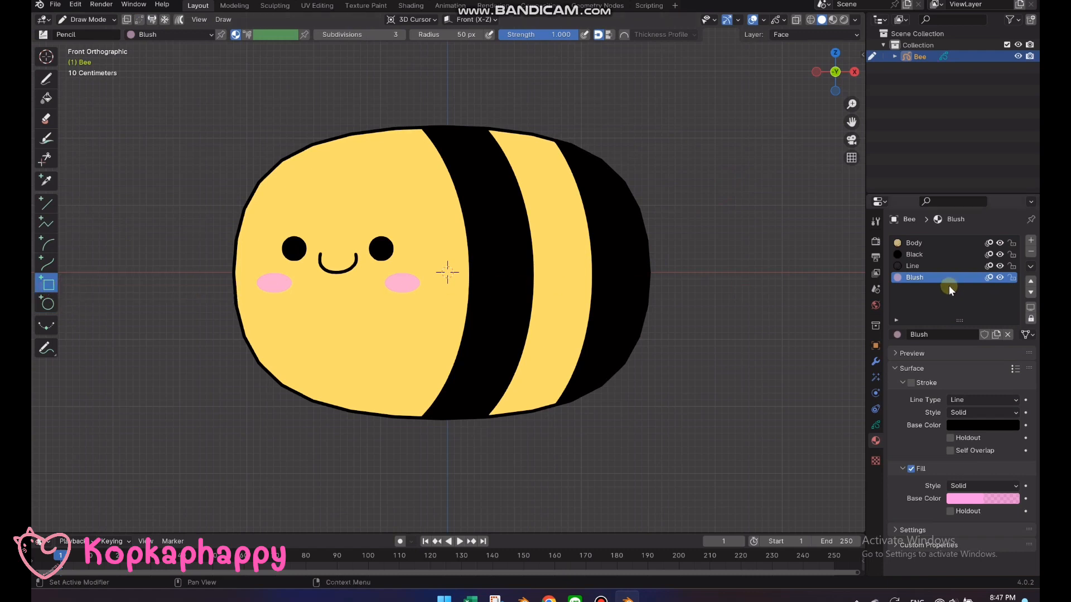
{"action": "left_click", "coordinate": [876, 423]}
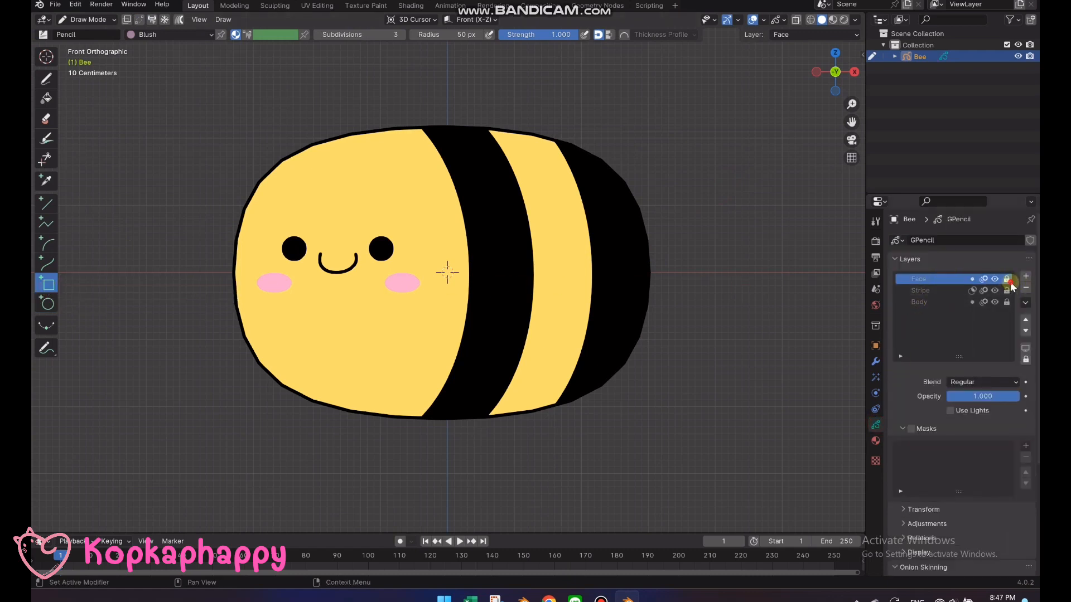
{"action": "left_click", "coordinate": [945, 303]}
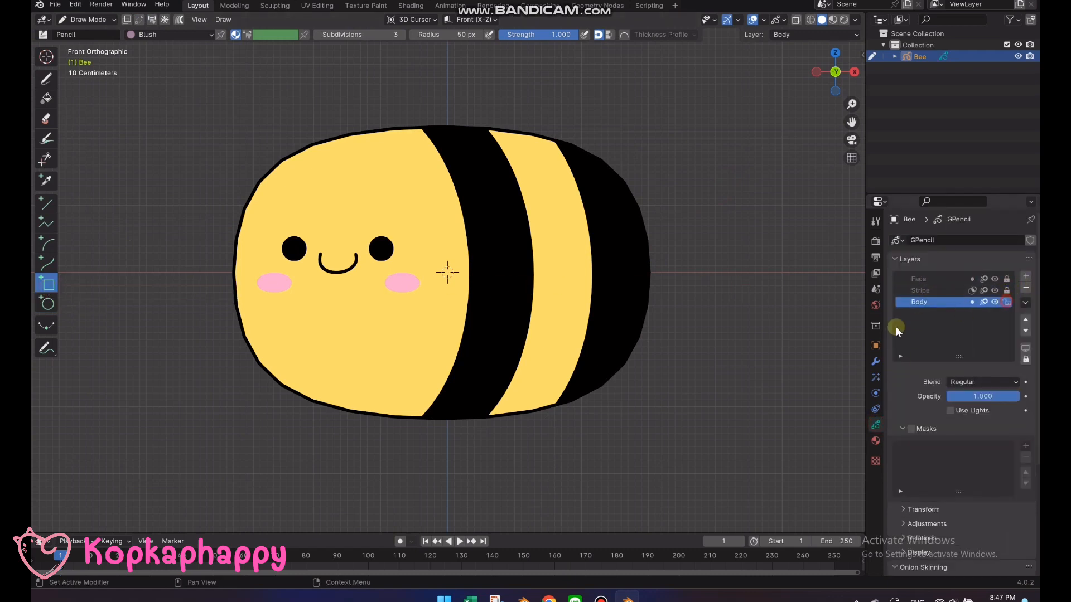
{"action": "scroll", "coordinate": [802, 329], "scroll_direction": "down", "scroll_amount": 1}
{"action": "middle_click_drag", "start_coordinate": [755, 320], "coordinate": [598, 330], "text": "shift"}
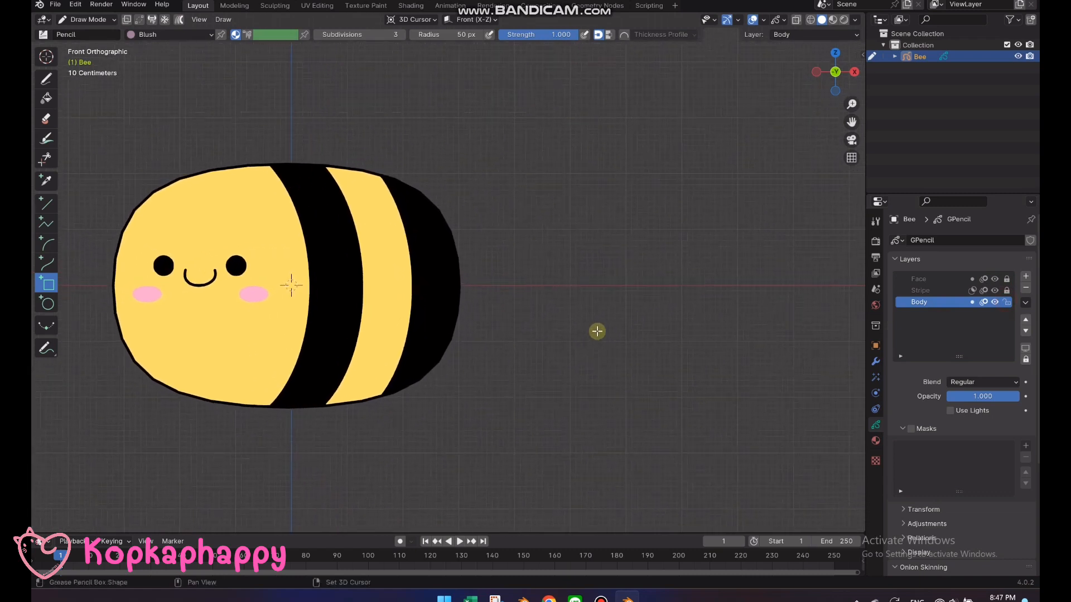
{"action": "left_click_drag", "start_coordinate": [505, 264], "coordinate": [535, 293]}
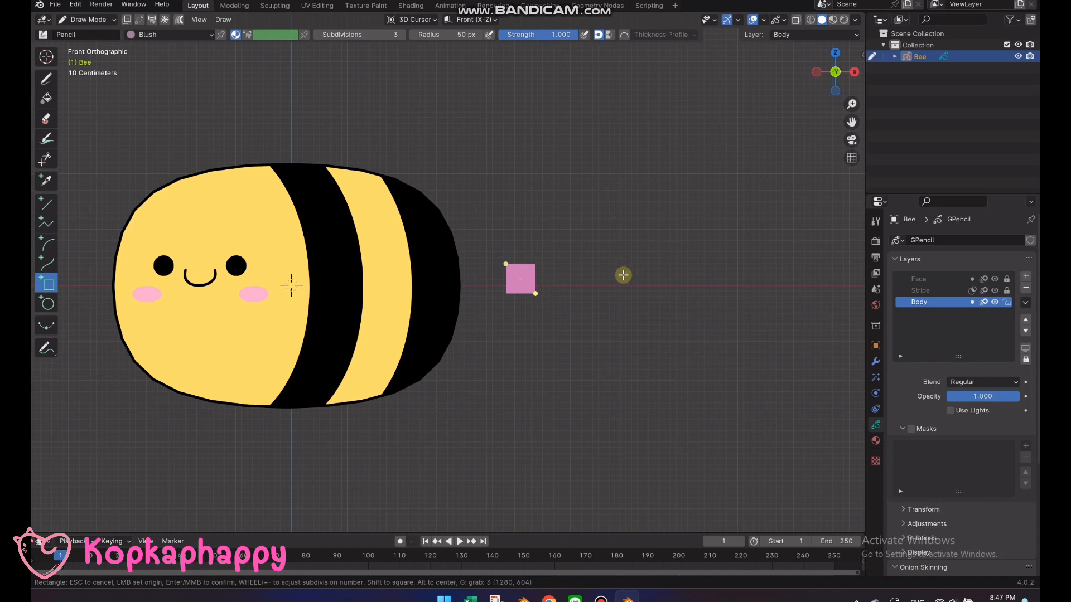
{"action": "key", "text": "Return"}
Add a material slot with an independent copy of the Body material and name it String
{"action": "left_click", "coordinate": [876, 440]}
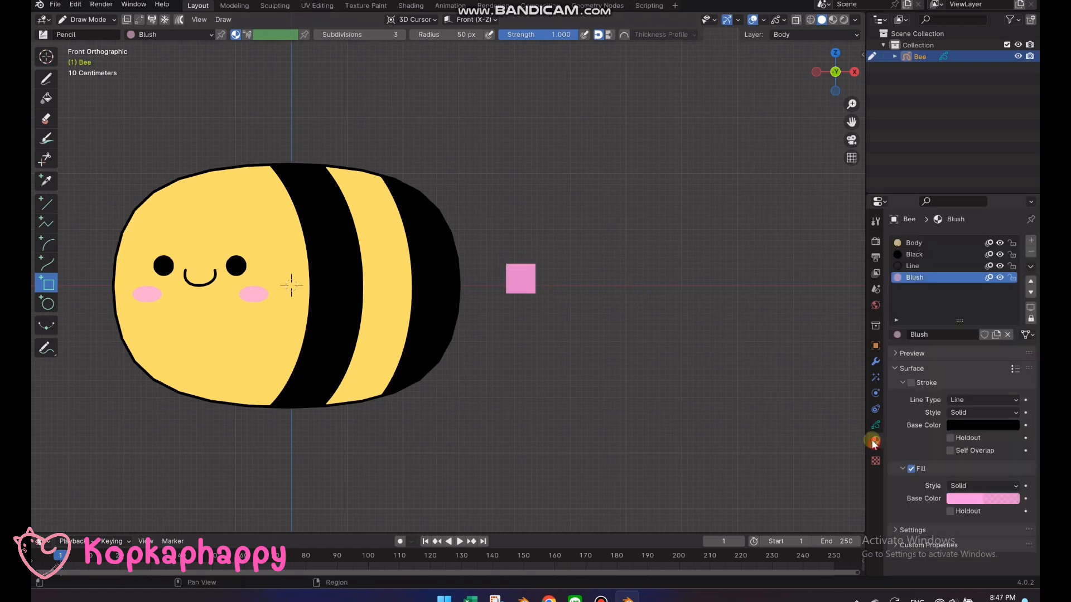
{"action": "left_click", "coordinate": [1031, 241]}
{"action": "left_click", "coordinate": [897, 335]}
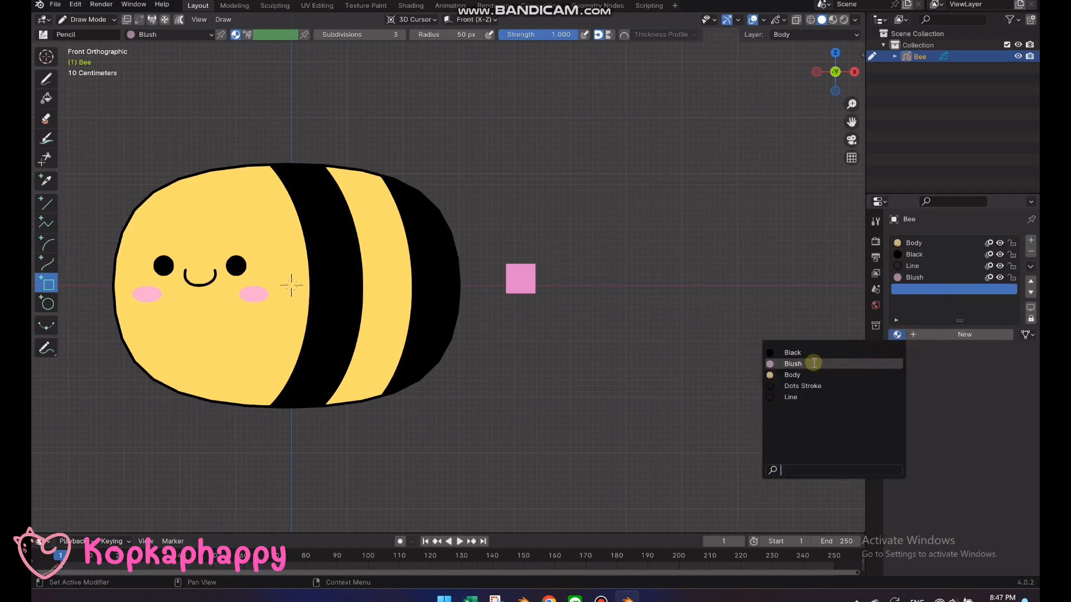
{"action": "left_click", "coordinate": [804, 373]}
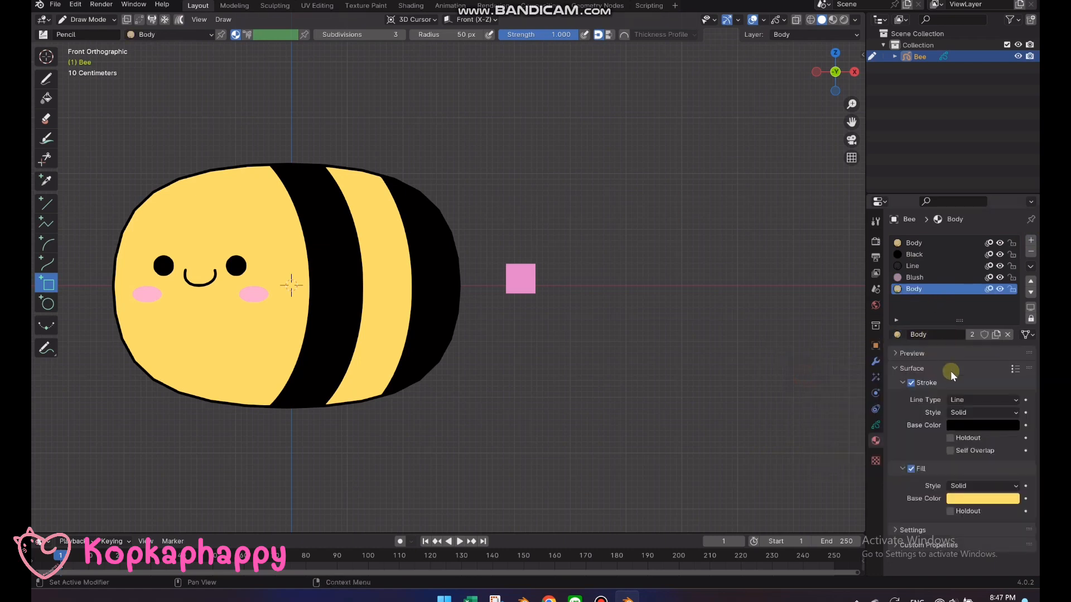
{"action": "left_click", "coordinate": [998, 335]}
{"action": "double_click", "coordinate": [926, 289]}
{"action": "type", "text": "Str"}
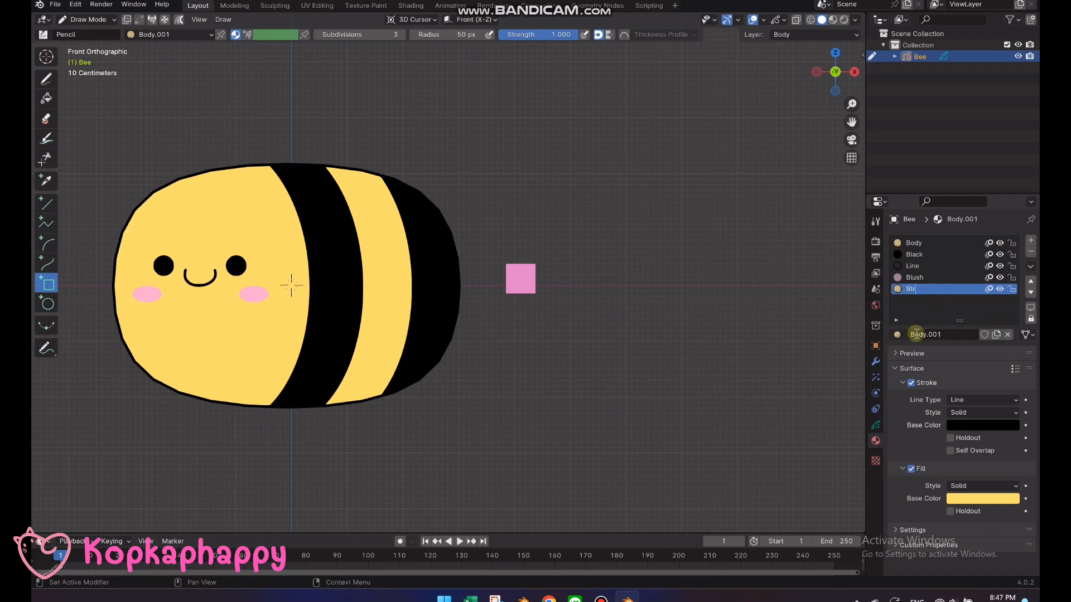
{"action": "type", "text": "ing"}
{"action": "key", "text": "Return"}
Set the String material's fill color to dark red
{"action": "left_click", "coordinate": [957, 498]}
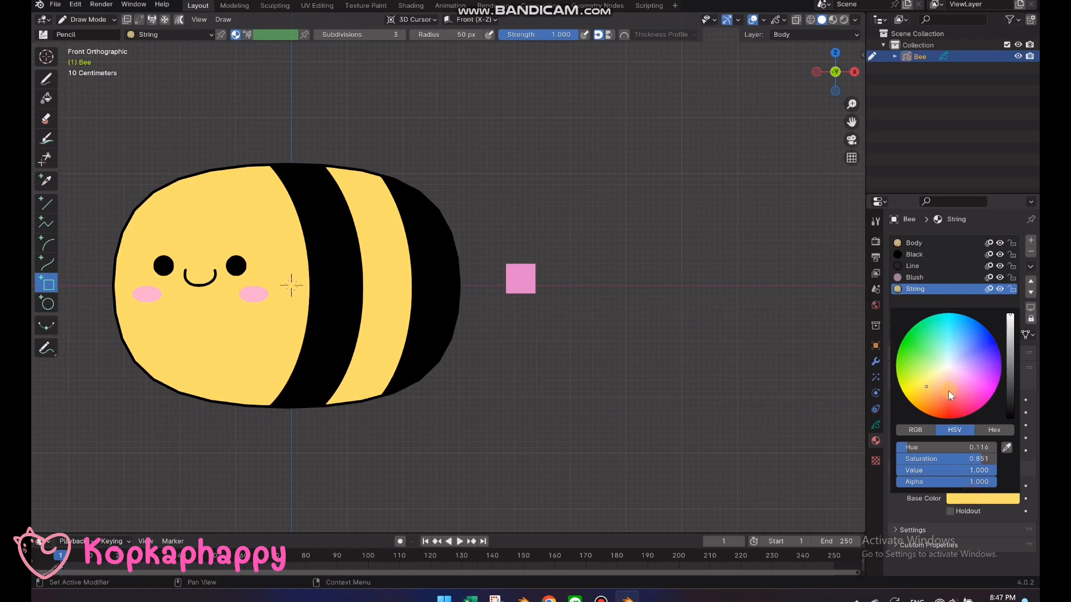
{"action": "left_click_drag", "start_coordinate": [1010, 316], "coordinate": [1010, 344]}
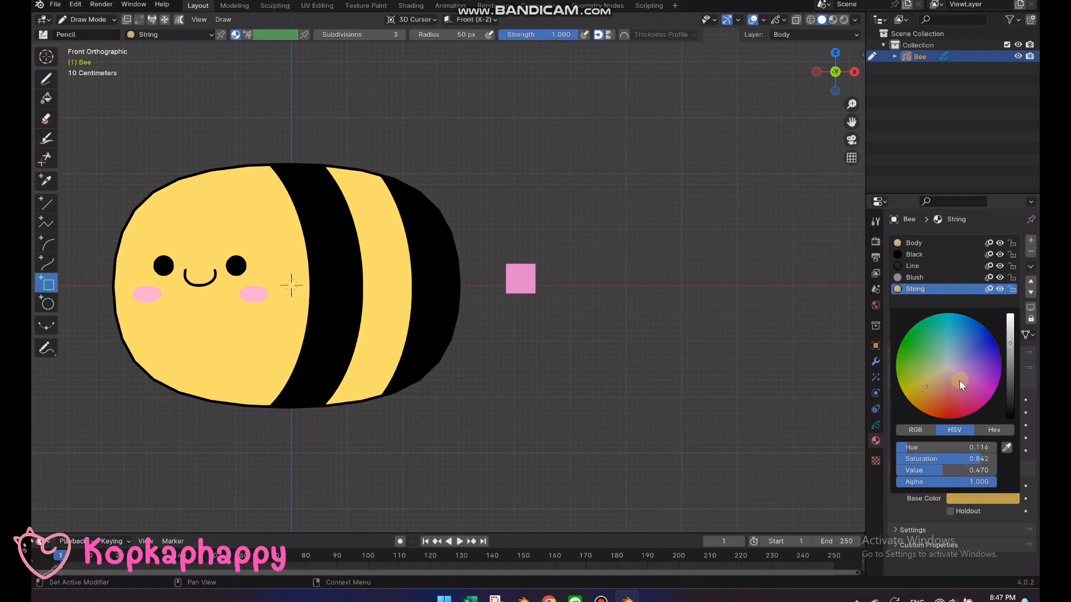
{"action": "left_click_drag", "start_coordinate": [959, 380], "coordinate": [951, 404]}
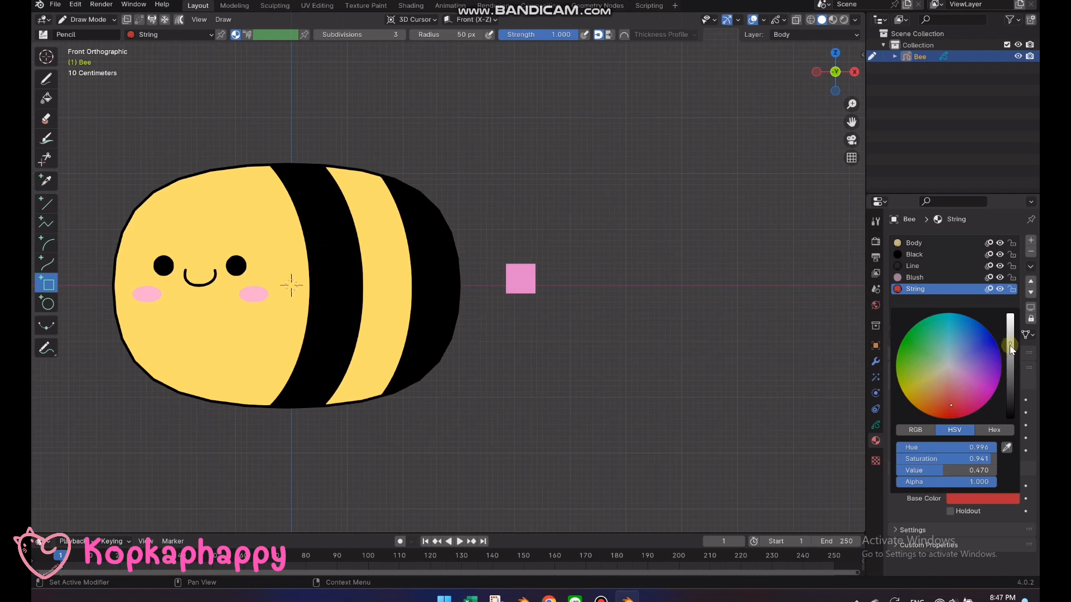
{"action": "left_click_drag", "start_coordinate": [1010, 346], "coordinate": [1010, 362]}
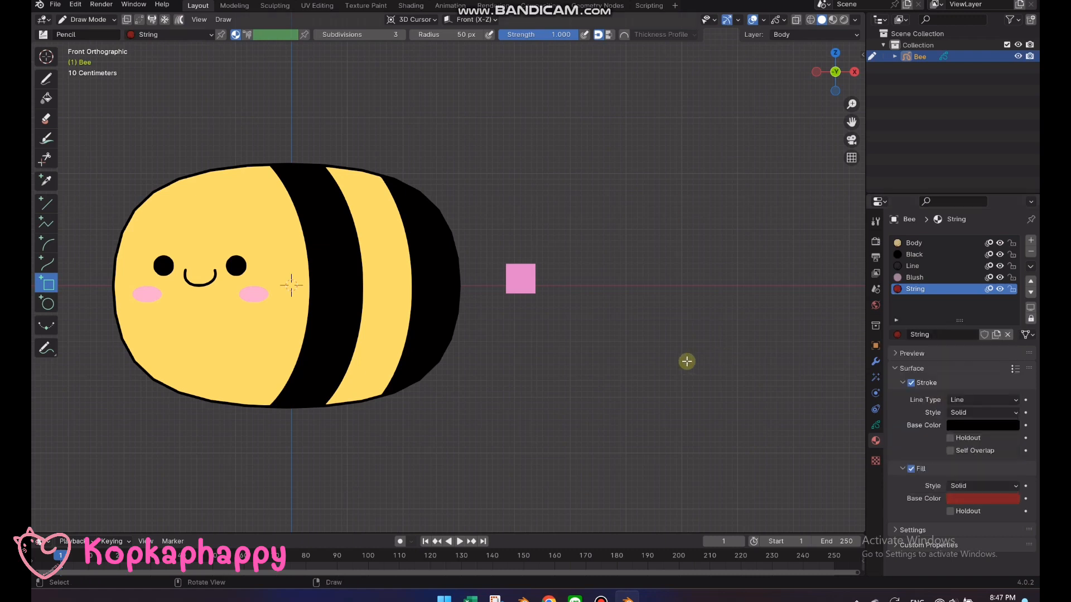
Select the small square in Edit Mode and assign the String material to it
{"action": "scroll", "coordinate": [556, 304], "scroll_direction": "up", "scroll_amount": 2}
{"action": "key", "text": "Tab"}
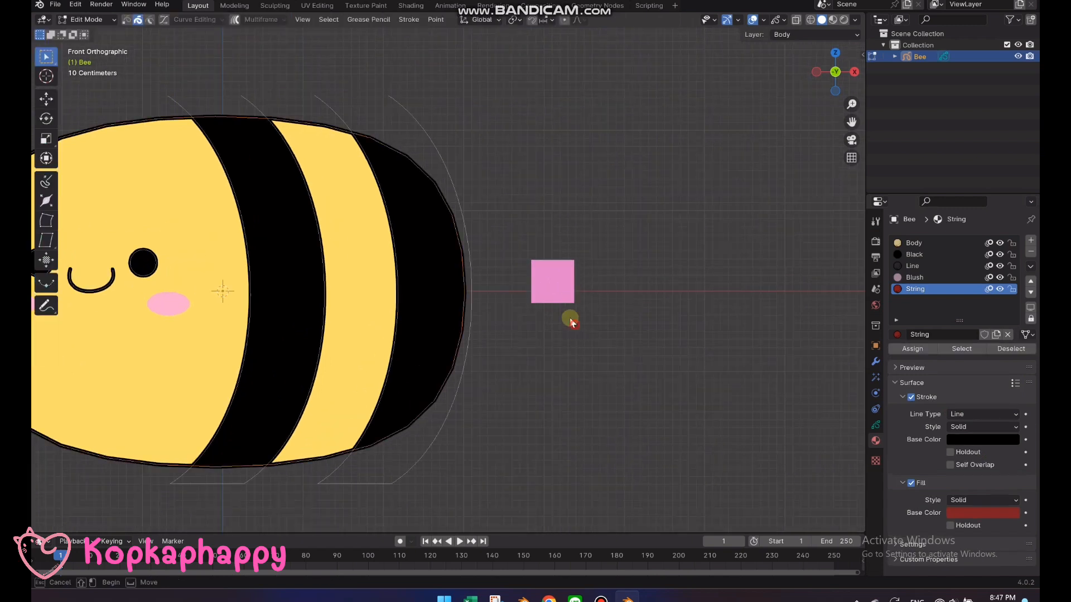
{"action": "left_click", "coordinate": [569, 317]}
{"action": "right_click", "coordinate": [565, 301]}
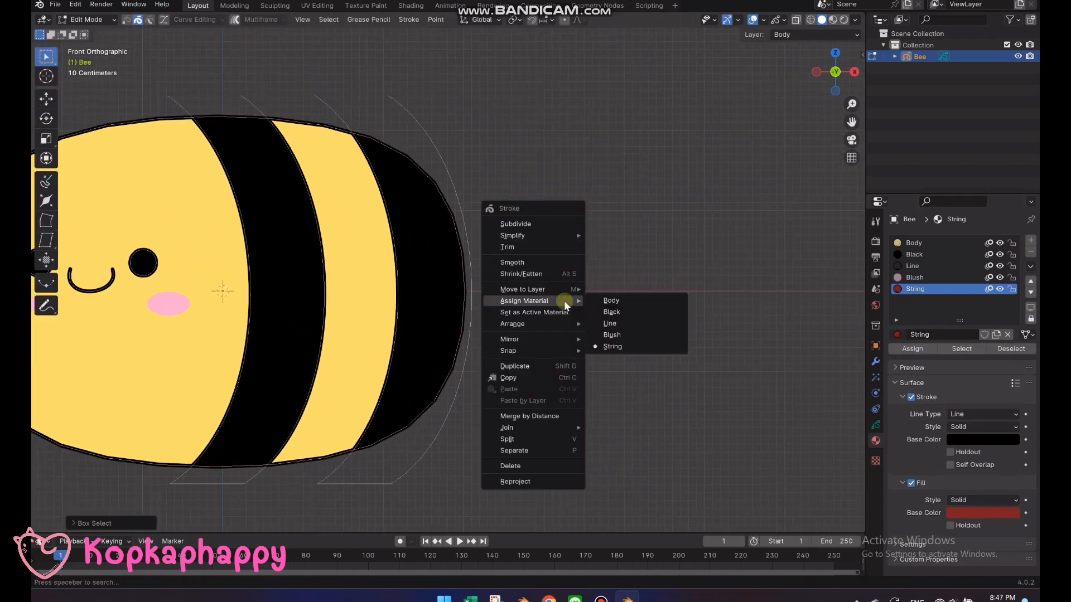
{"action": "mouse_move", "coordinate": [568, 304]}
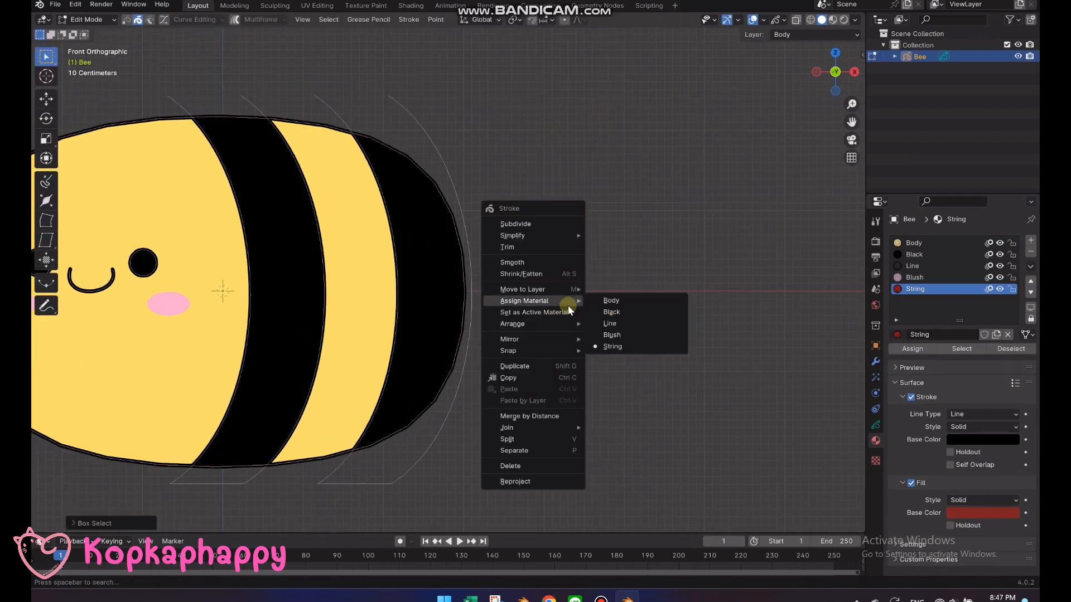
{"action": "left_click", "coordinate": [593, 347]}
Switch to point selection, delete the square's upper-right corner points, and close the remaining stroke
{"action": "scroll", "coordinate": [587, 292], "scroll_direction": "up", "scroll_amount": 2}
{"action": "middle_click_drag", "start_coordinate": [672, 333], "coordinate": [583, 334], "text": "shift"}
{"action": "key", "text": "1"}
{"action": "scroll", "coordinate": [547, 283], "scroll_direction": "up", "scroll_amount": 2}
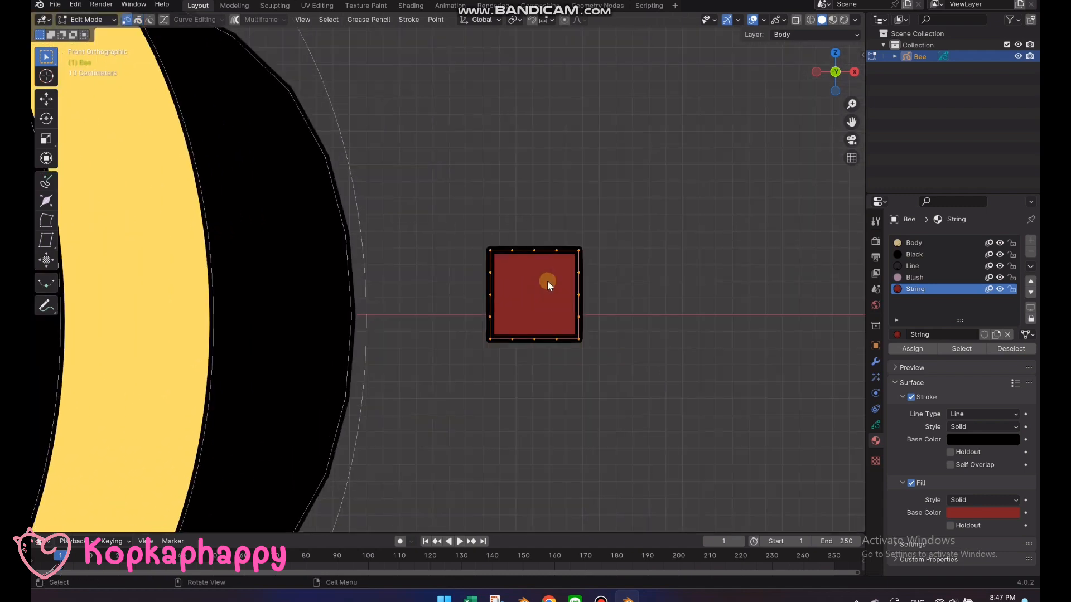
{"action": "left_click_drag", "start_coordinate": [507, 232], "coordinate": [606, 280]}
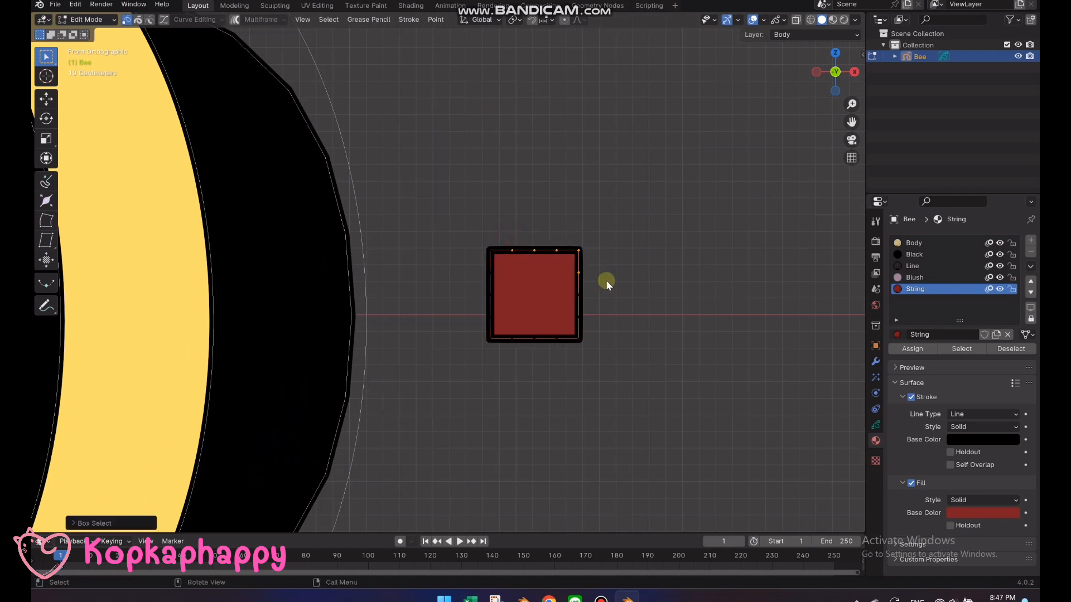
{"action": "key", "text": "x"}
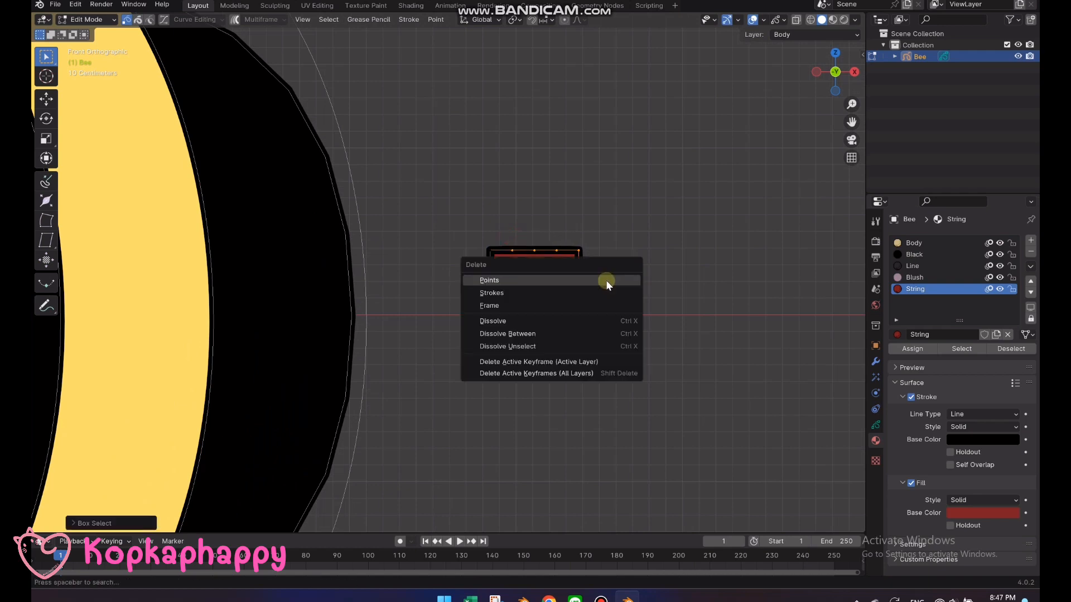
{"action": "left_click", "coordinate": [605, 280]}
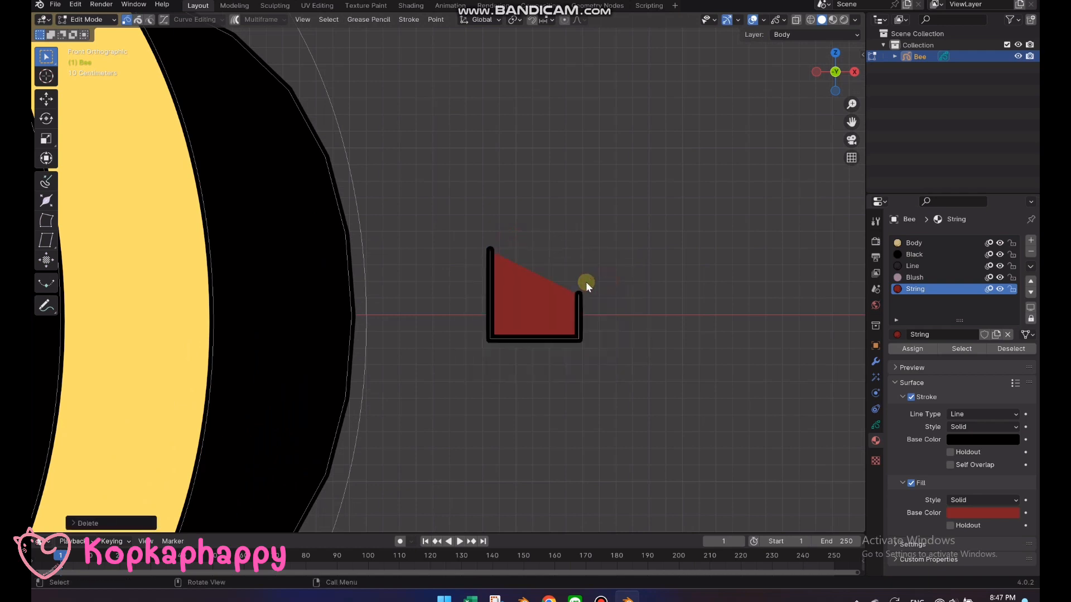
{"action": "left_click_drag", "start_coordinate": [478, 246], "coordinate": [657, 417]}
{"action": "key", "text": "f"}
Delete the shape's lower-right corner points and close the stroke into a triangle pointing away from the body
{"action": "left_click_drag", "start_coordinate": [504, 309], "coordinate": [621, 364]}
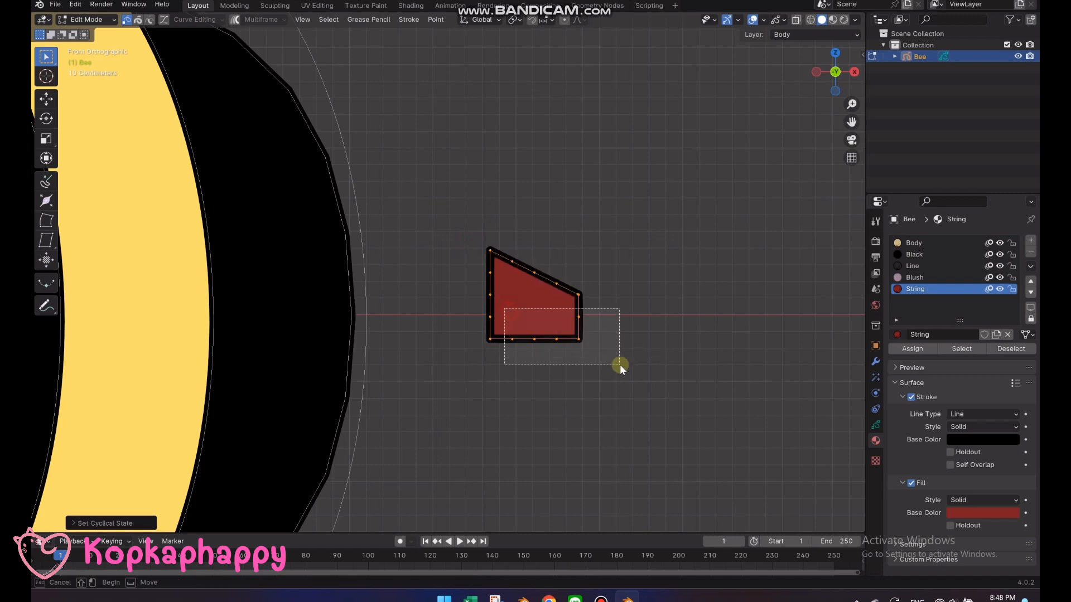
{"action": "key", "text": "x"}
{"action": "left_click", "coordinate": [648, 353]}
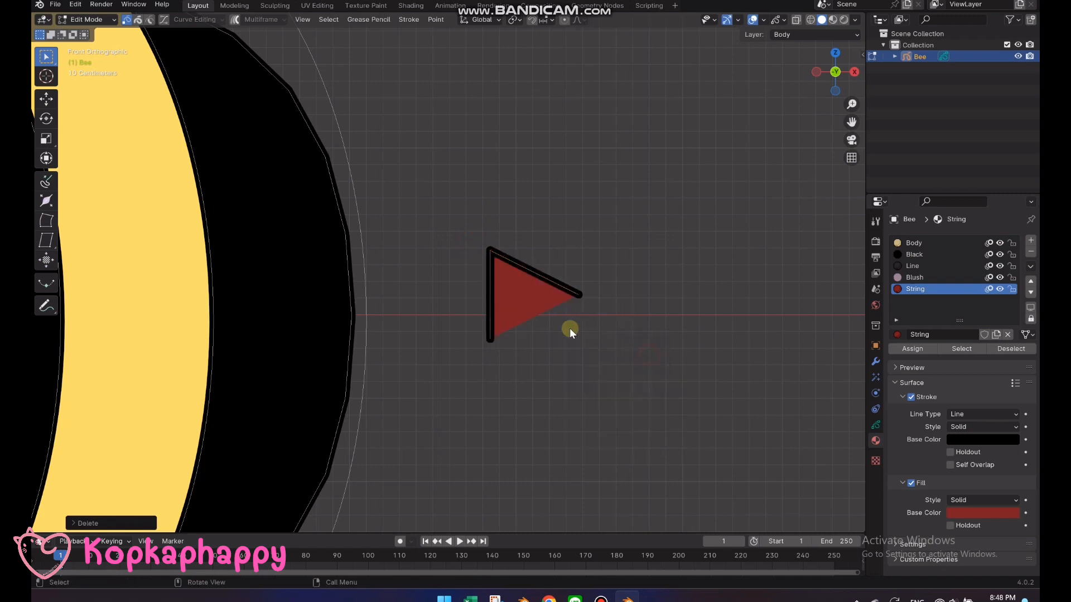
{"action": "left_click_drag", "start_coordinate": [437, 198], "coordinate": [613, 385]}
{"action": "key", "text": "f"}
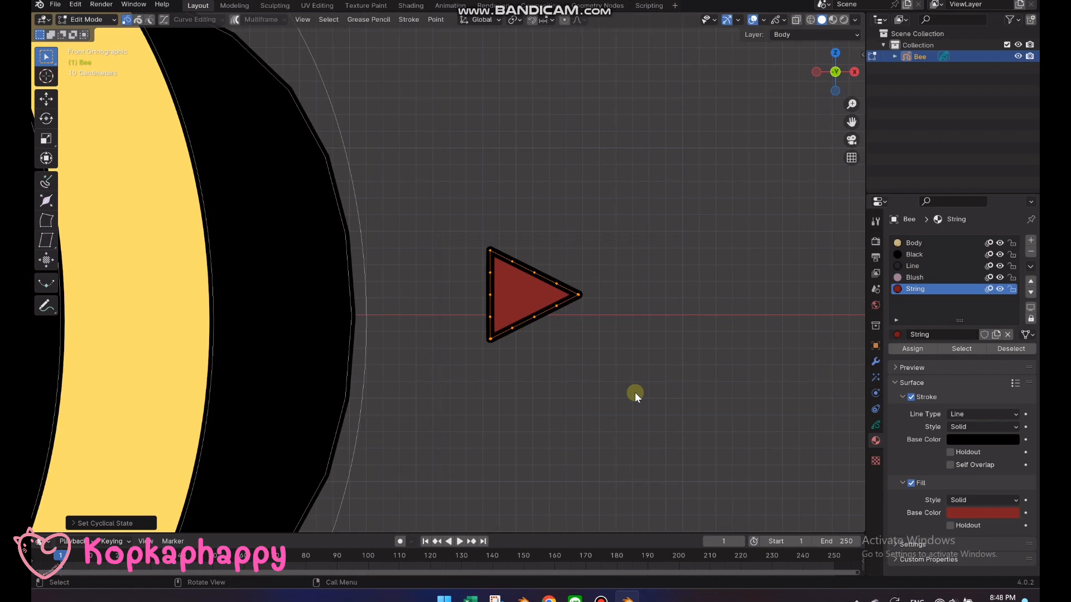
Select the whole stinger triangle with stroke selection and move it so its flat side meets the rear edge of the bee's body
{"action": "scroll", "coordinate": [634, 393], "scroll_direction": "down", "scroll_amount": 3}
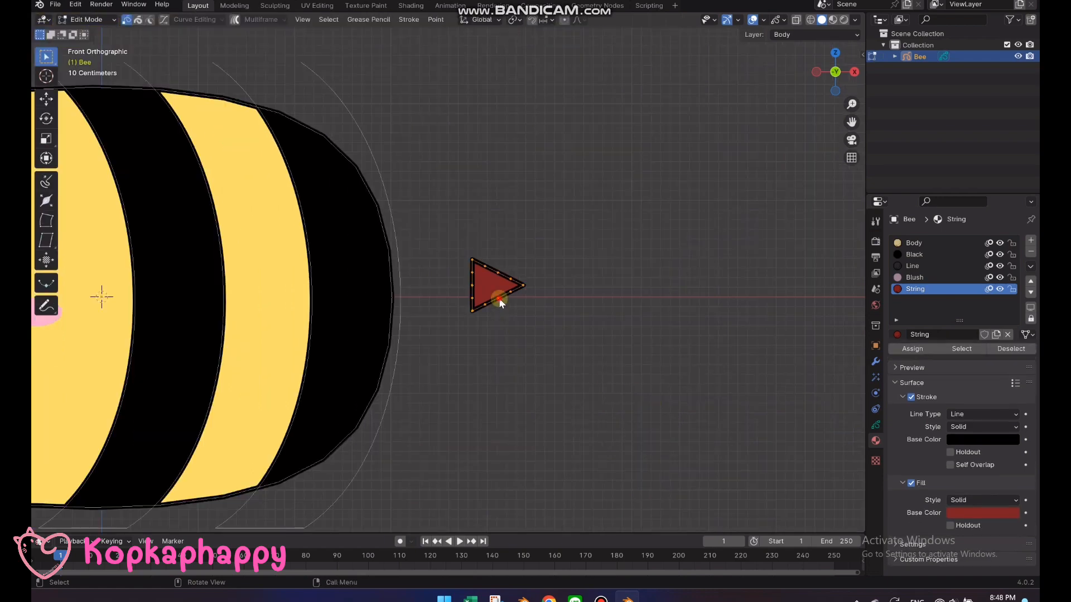
{"action": "key", "text": "2"}
{"action": "mouse_move", "coordinate": [517, 338]}
{"action": "middle_mouse_down", "text": "shift"}
{"action": "mouse_move", "coordinate": [679, 383]}
{"action": "mouse_move", "coordinate": [648, 374]}
{"action": "middle_mouse_up", "text": "shift"}
{"action": "key", "text": "g"}
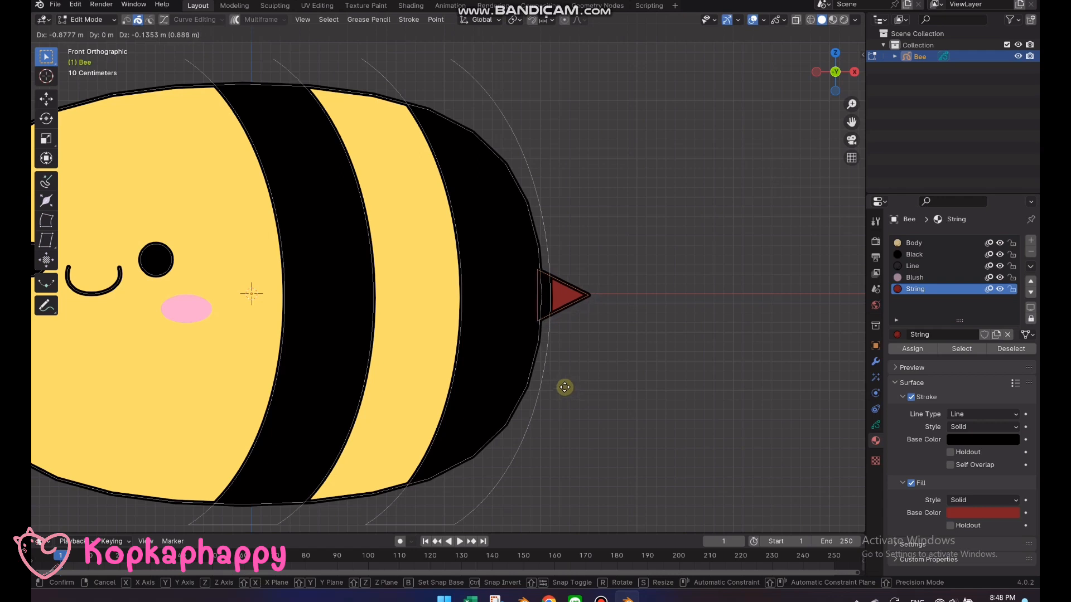
{"action": "left_click", "coordinate": [563, 383]}
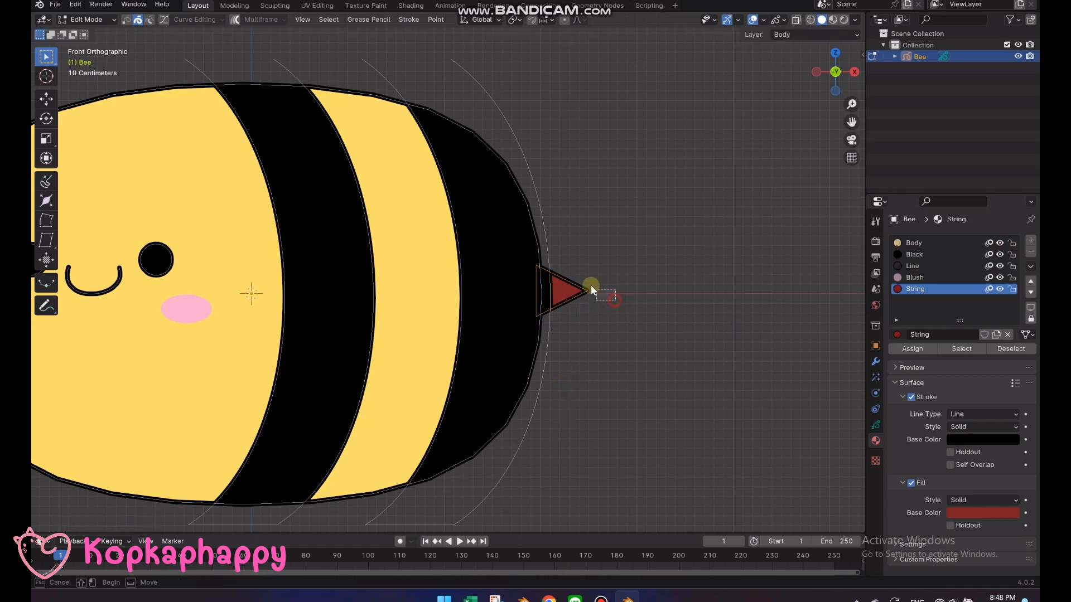
Select the stinger stroke and move it to the Face layer
{"action": "left_click_drag", "start_coordinate": [590, 285], "coordinate": [578, 300]}
{"action": "right_click", "coordinate": [580, 299]}
{"action": "mouse_move", "coordinate": [582, 284]}
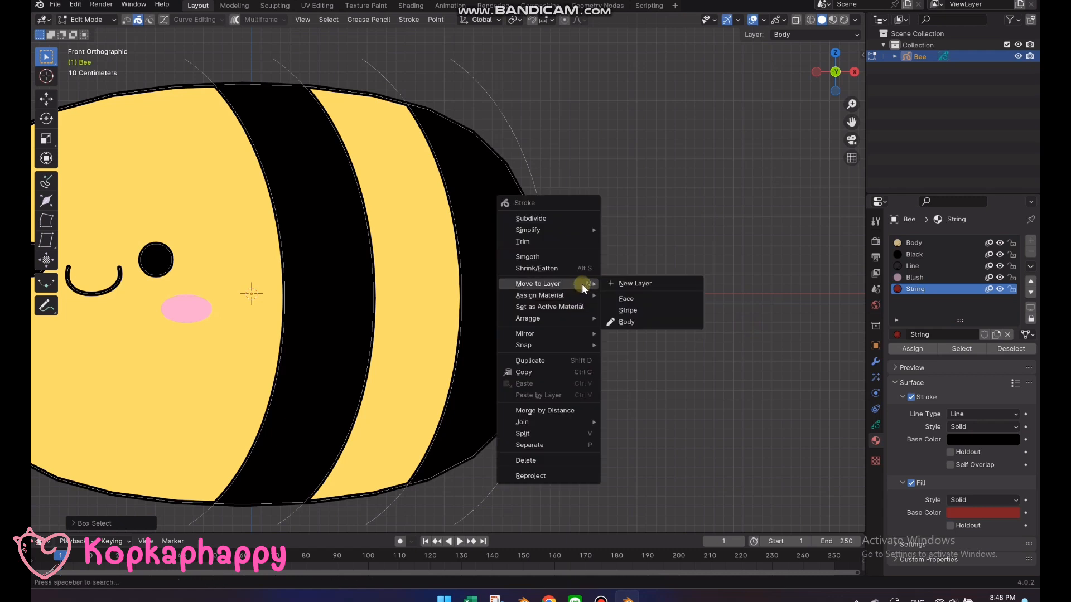
{"action": "left_click", "coordinate": [631, 296]}
{"action": "scroll", "coordinate": [630, 296], "scroll_direction": "down", "scroll_amount": 3}
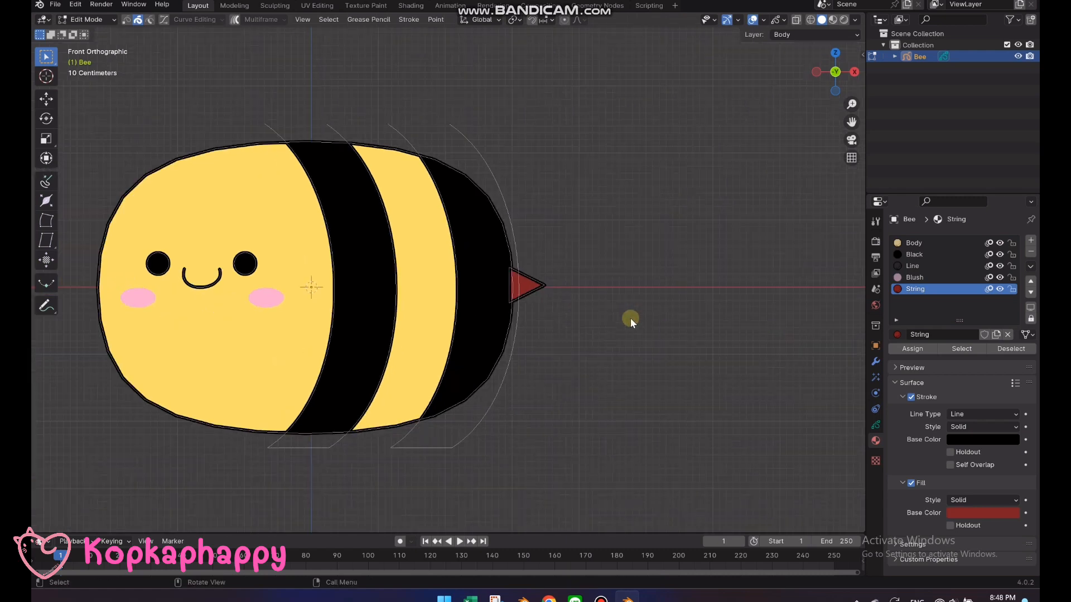
Return to Draw Mode, add a new Grease Pencil layer beneath Body, and name it Wing_B
{"action": "key", "text": "Tab"}
{"action": "scroll", "coordinate": [701, 330], "scroll_direction": "down", "scroll_amount": 3}
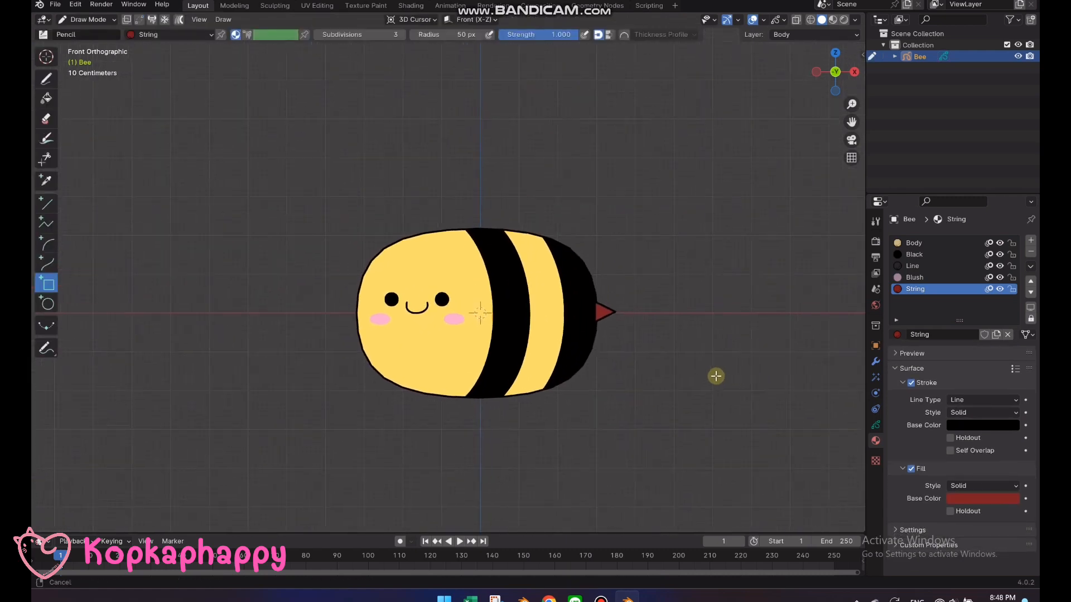
{"action": "left_click", "coordinate": [875, 425]}
{"action": "left_click", "coordinate": [920, 303]}
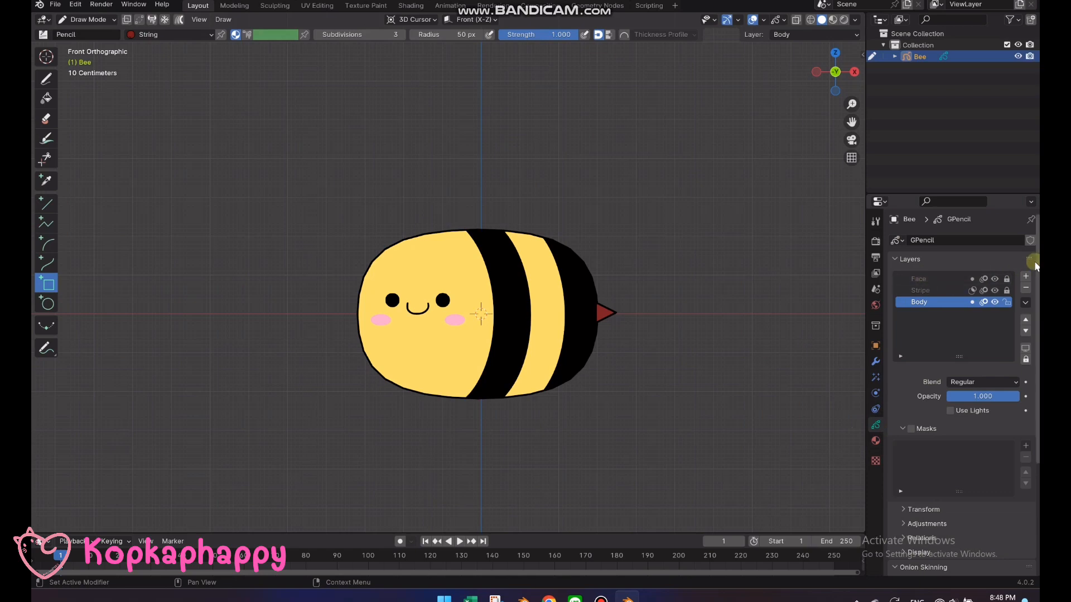
{"action": "left_click", "coordinate": [1025, 278]}
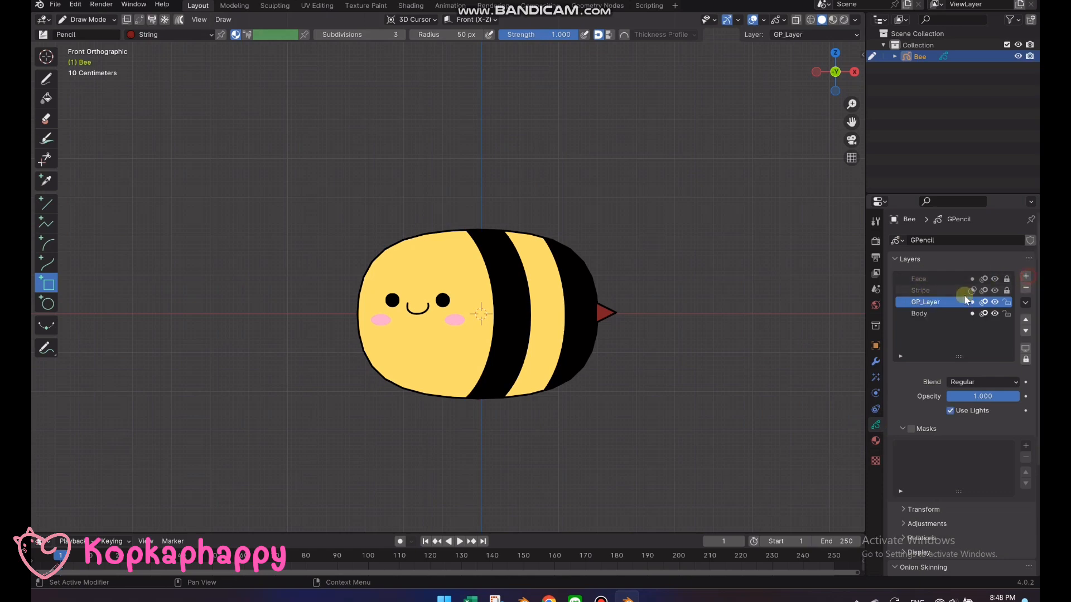
{"action": "left_click", "coordinate": [1026, 331]}
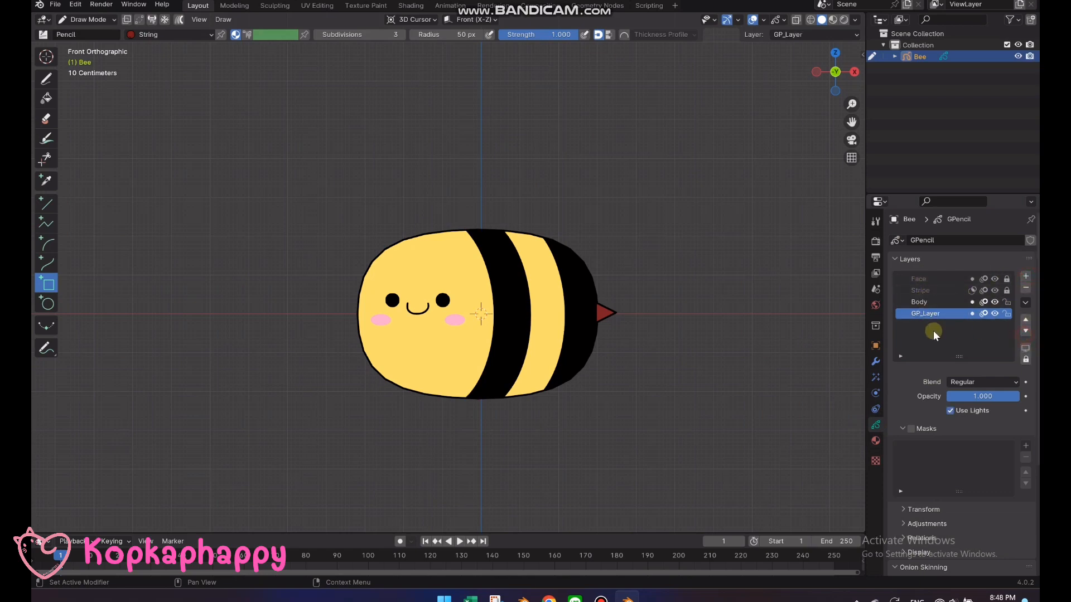
{"action": "double_click", "coordinate": [931, 314]}
{"action": "type", "text": "W"}
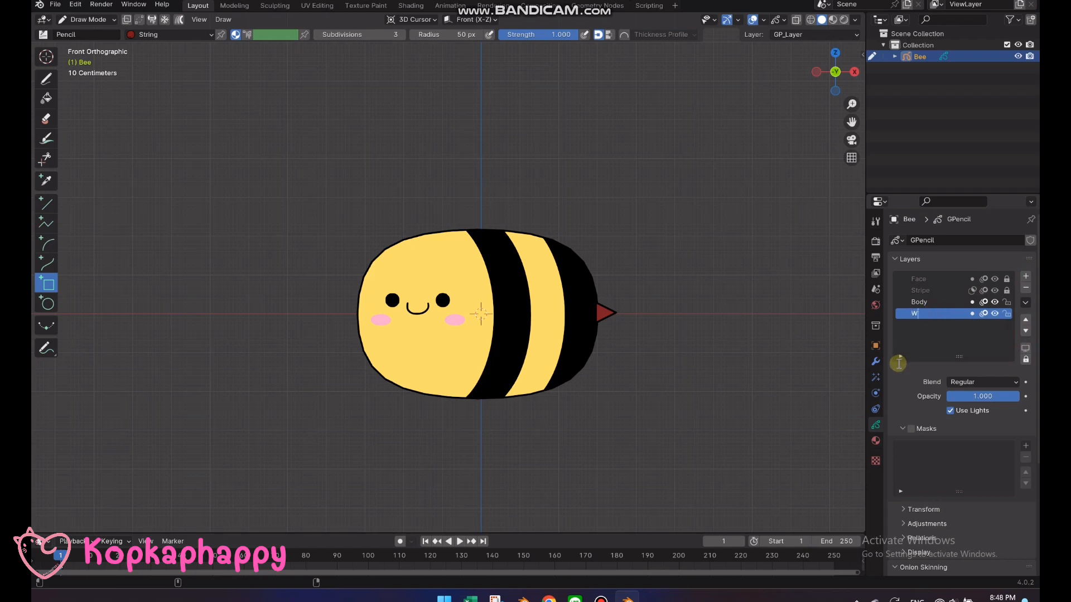
{"action": "type", "text": "ing_B"}
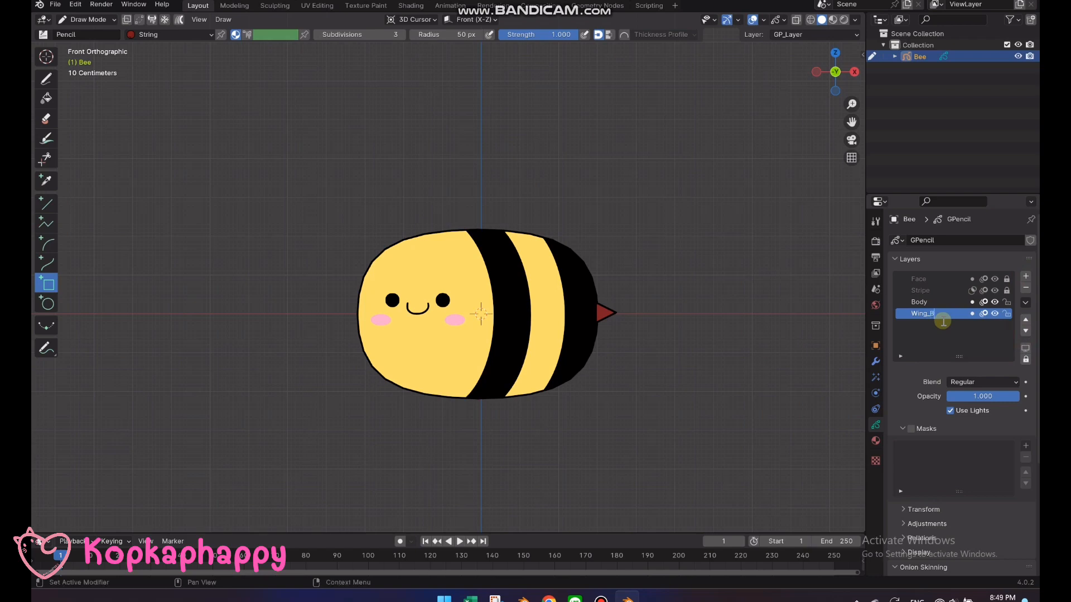
{"action": "key", "text": "Return"}
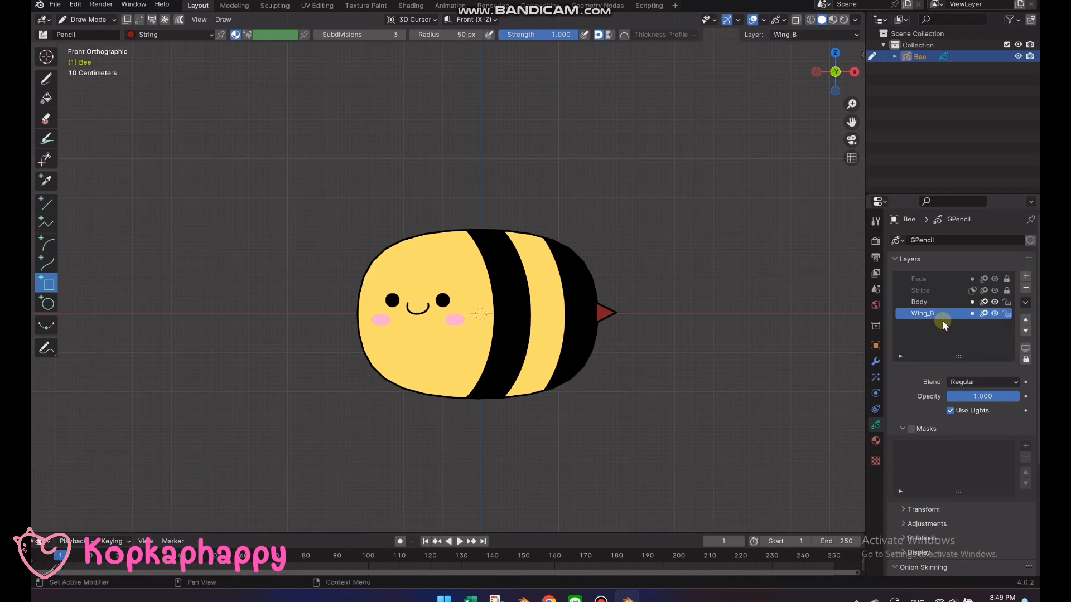
Add a new layer directly above the Stripe layer and name it Wing_F
{"action": "left_click", "coordinate": [923, 288]}
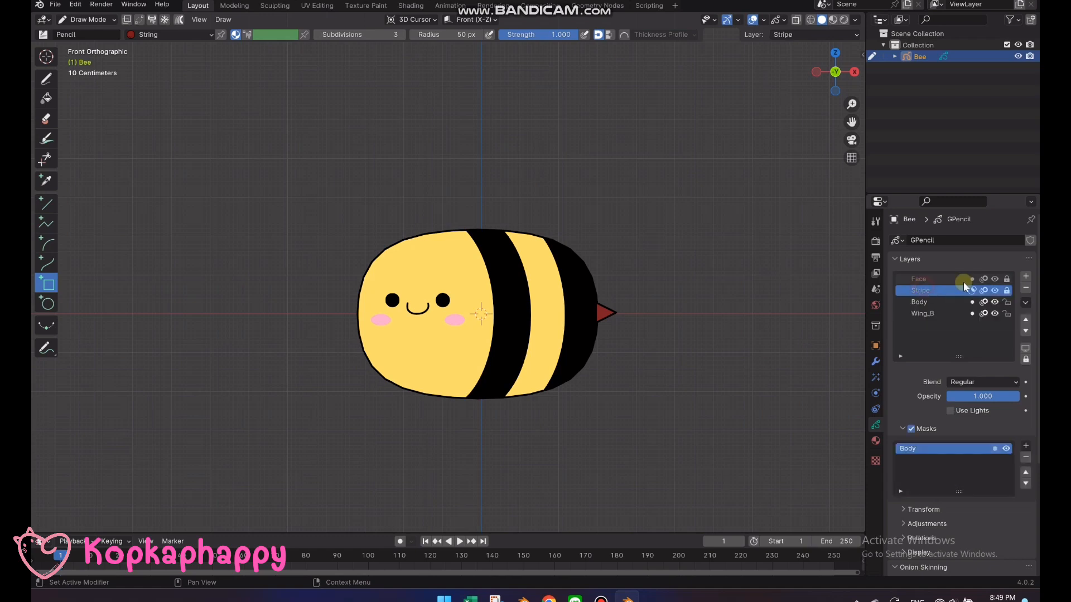
{"action": "left_click", "coordinate": [1028, 277]}
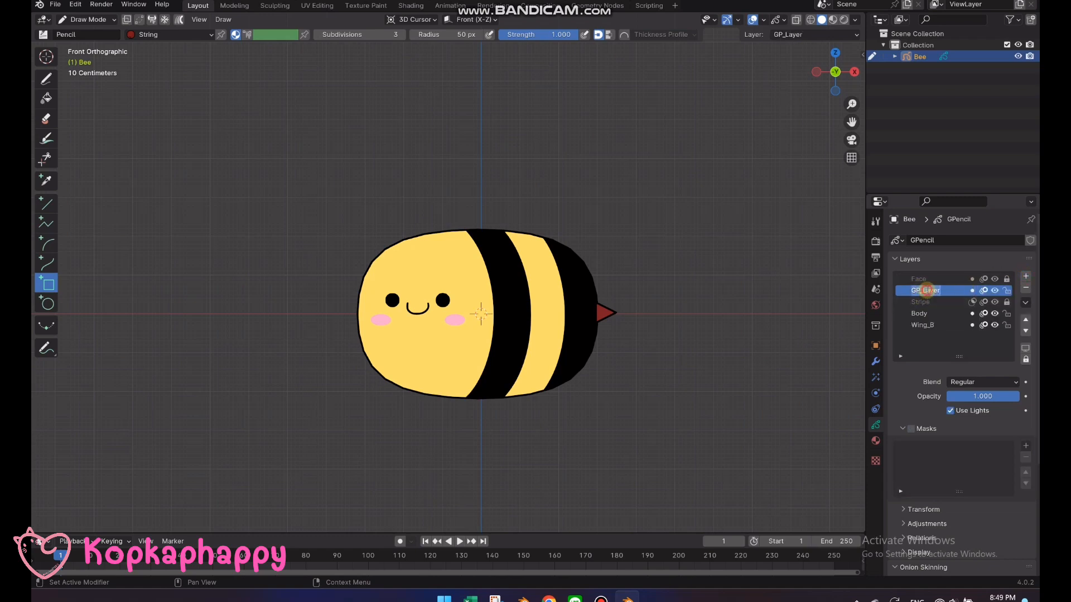
{"action": "double_click", "coordinate": [925, 290]}
{"action": "type", "text": "Wing_F"}
{"action": "key", "text": "Return"}
Turn off Use Lights for the Wing_B and Wing_F layers, and lock the Body layer
{"action": "left_click", "coordinate": [930, 325]}
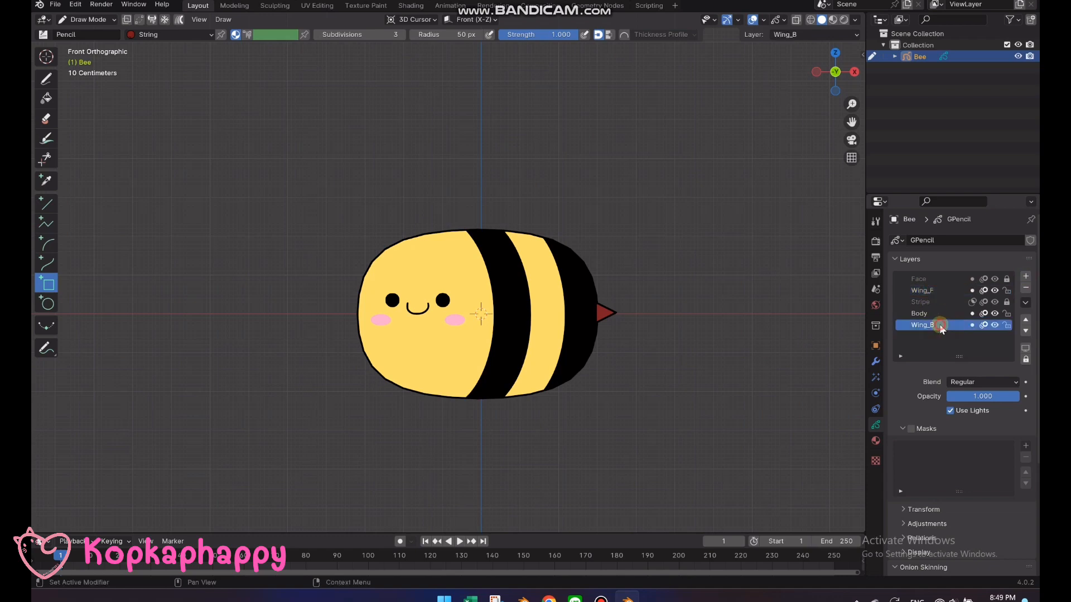
{"action": "left_click", "coordinate": [930, 291]}
{"action": "left_click", "coordinate": [950, 411]}
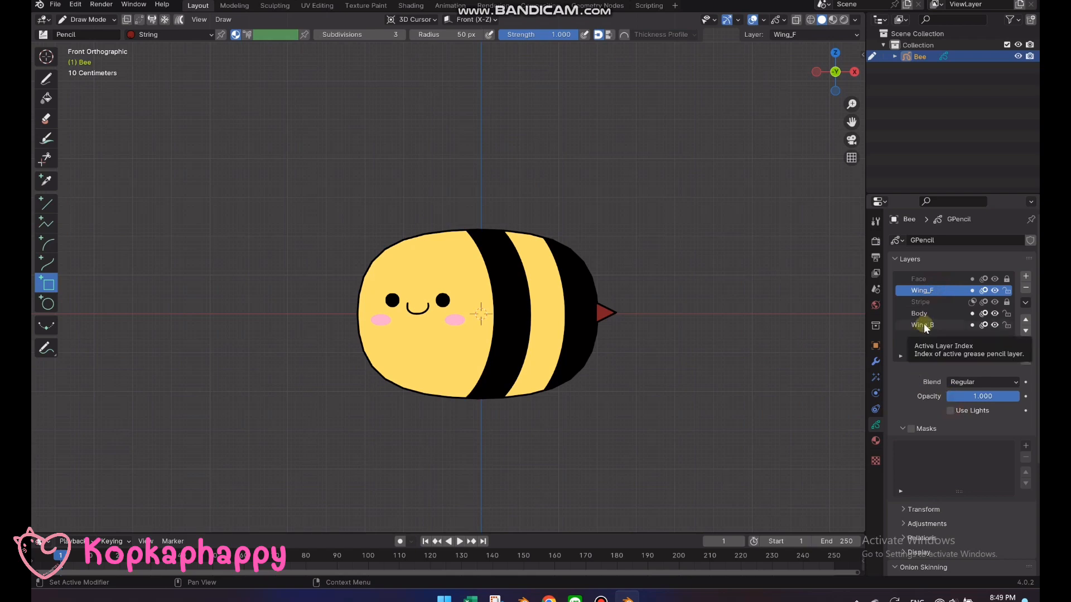
{"action": "left_click", "coordinate": [1006, 313]}
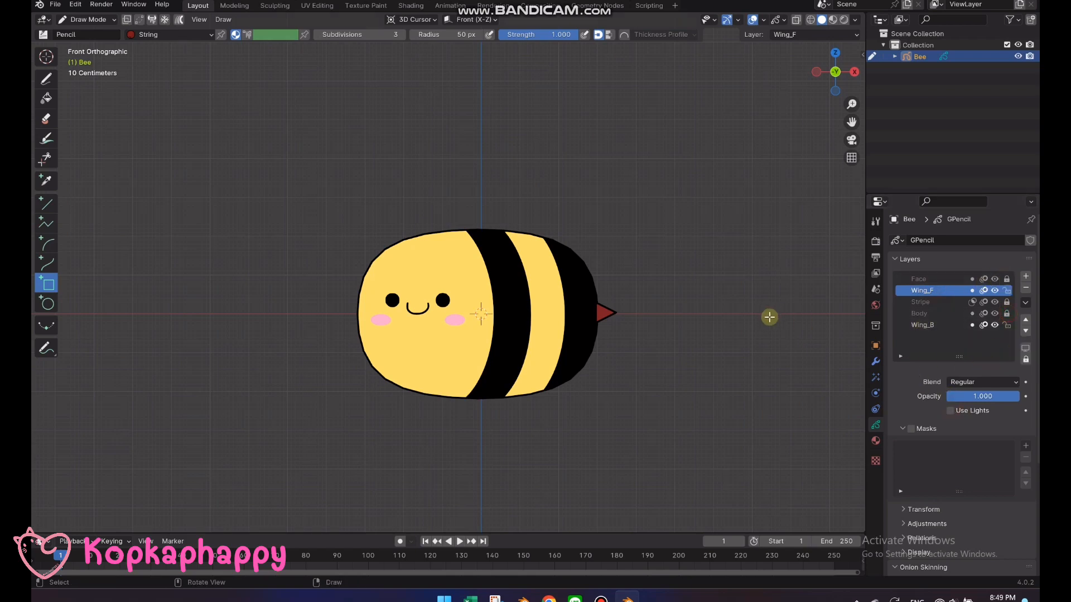
On the Wing_F layer, draw a vertical Curve in the empty space above the stinger, bulging toward the body as a half-teardrop wing
{"action": "middle_click_drag", "start_coordinate": [769, 317], "coordinate": [715, 336]}
{"action": "key", "text": "KP_1"}
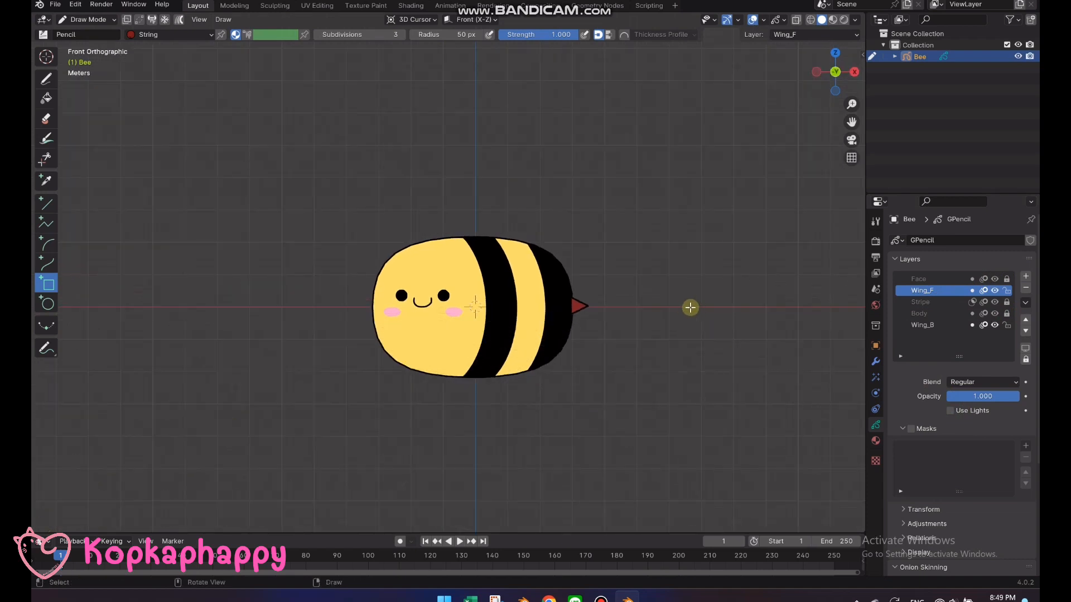
{"action": "middle_click_drag", "start_coordinate": [657, 292], "coordinate": [512, 304], "text": "shift"}
{"action": "scroll", "coordinate": [585, 265], "scroll_direction": "up", "scroll_amount": 2}
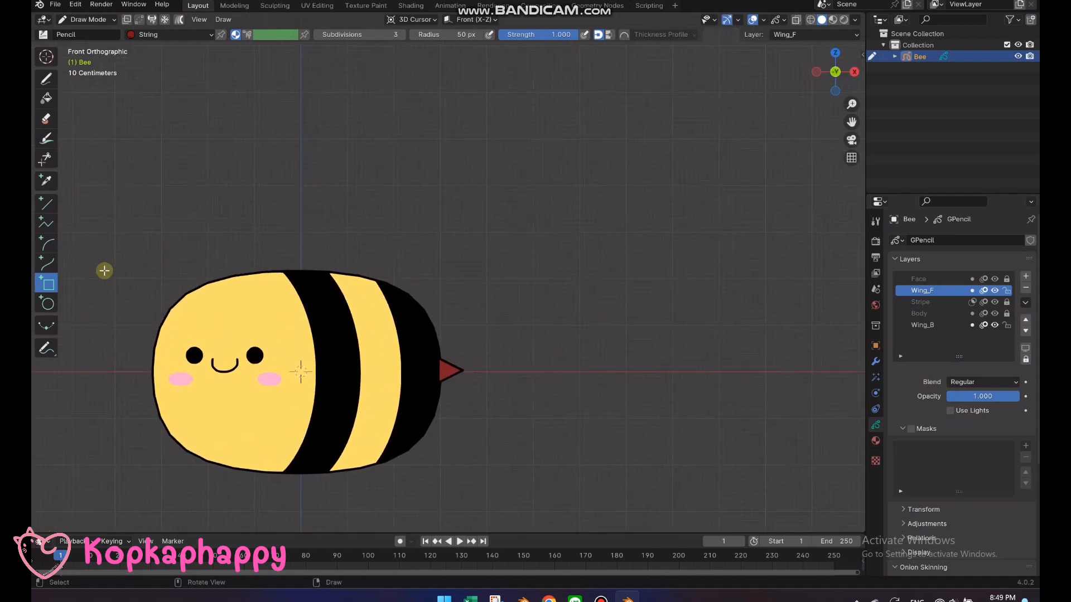
{"action": "left_click", "coordinate": [48, 263]}
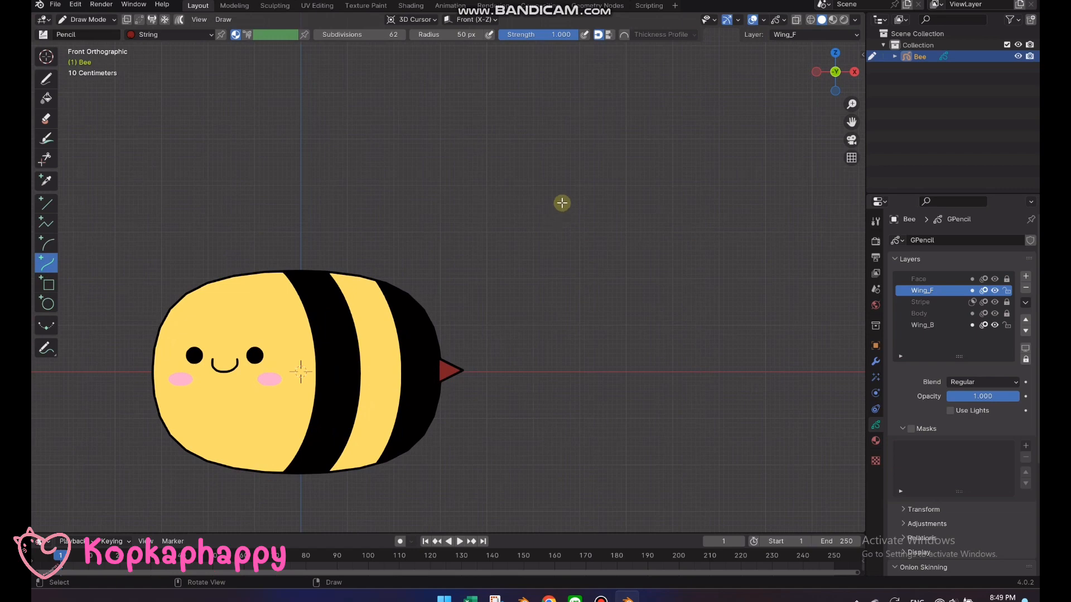
{"action": "left_click_drag", "start_coordinate": [562, 198], "coordinate": [562, 282]}
{"action": "left_click_drag", "start_coordinate": [556, 227], "coordinate": [520, 216]}
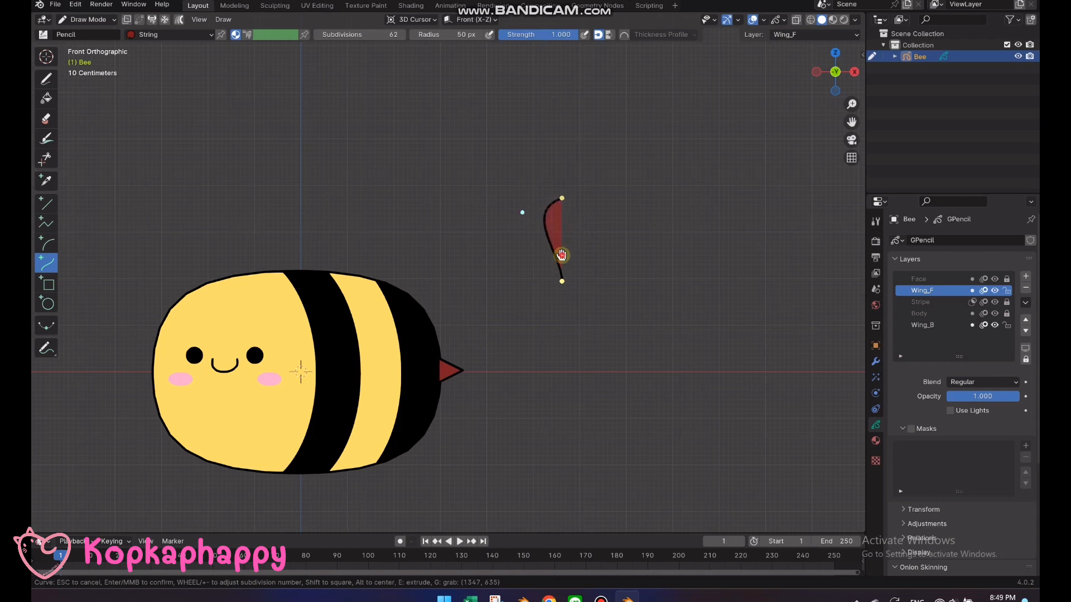
{"action": "left_click_drag", "start_coordinate": [562, 253], "coordinate": [540, 265]}
{"action": "left_click_drag", "start_coordinate": [519, 215], "coordinate": [506, 198]}
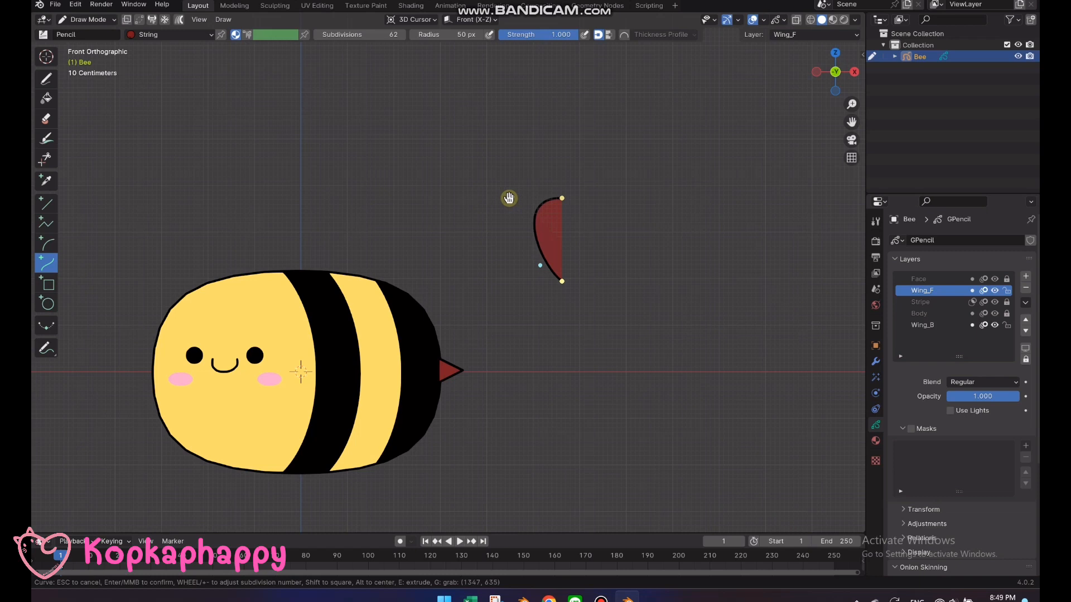
{"action": "key", "text": "Return"}
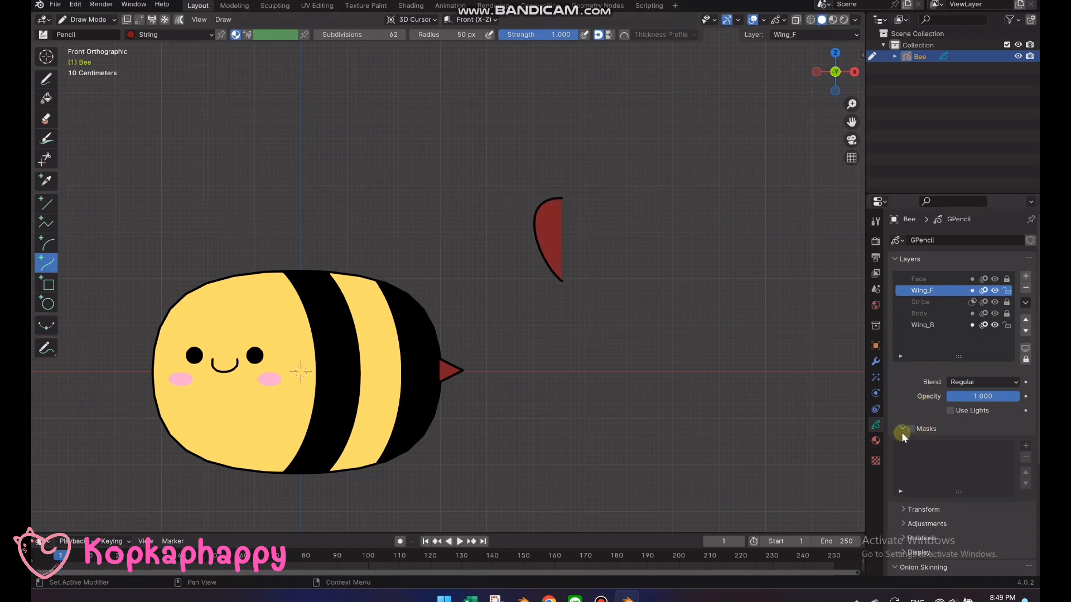
Add a material slot with an independent copy of the String material and name it Wing
{"action": "left_click", "coordinate": [876, 440]}
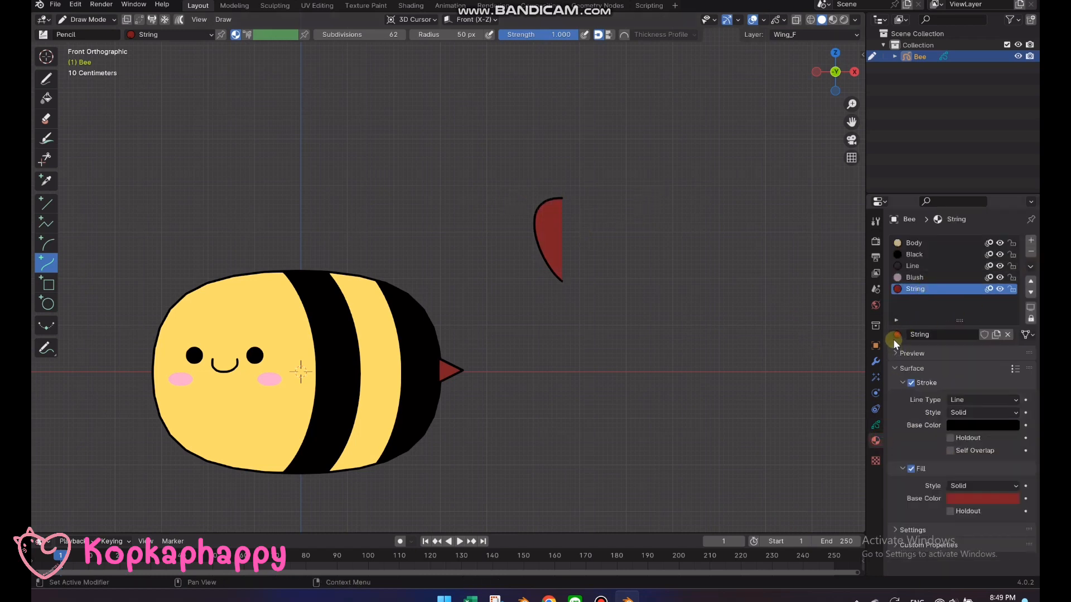
{"action": "left_click", "coordinate": [1030, 241]}
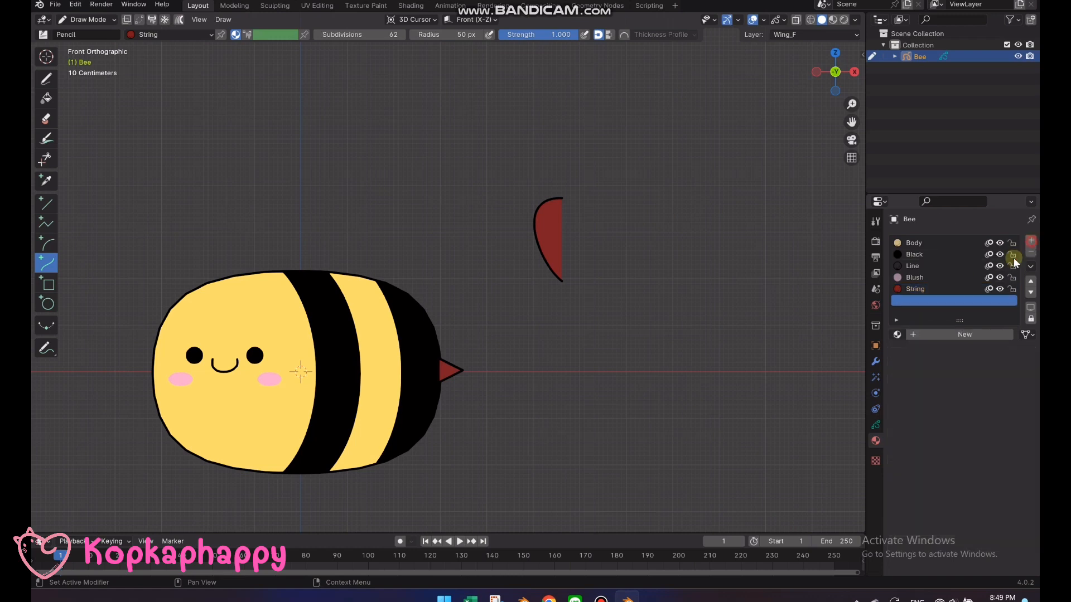
{"action": "left_click", "coordinate": [898, 334]}
{"action": "left_click", "coordinate": [813, 410]}
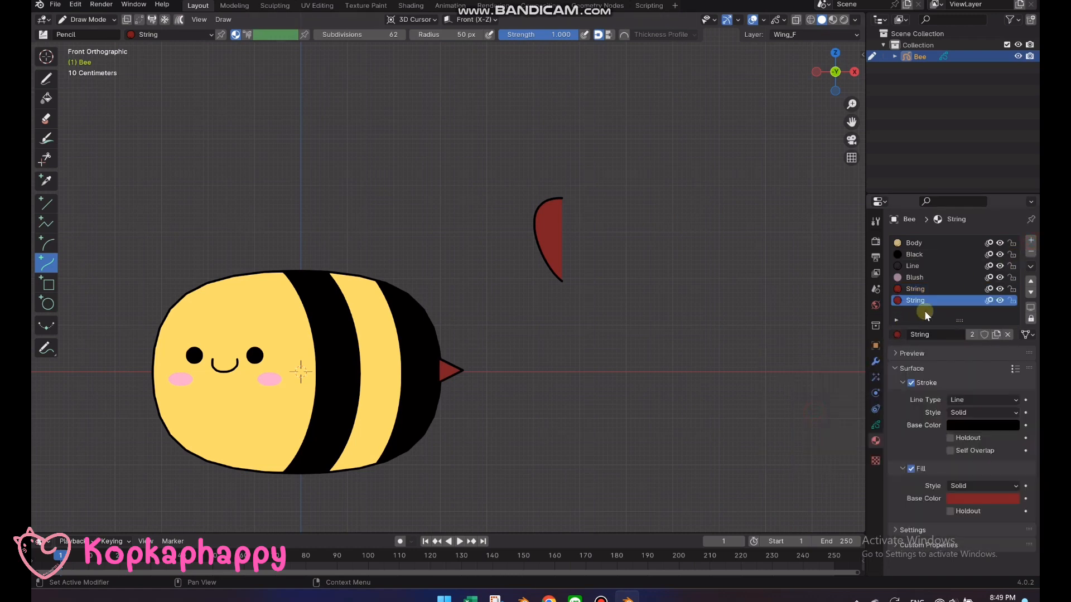
{"action": "left_click", "coordinate": [999, 335]}
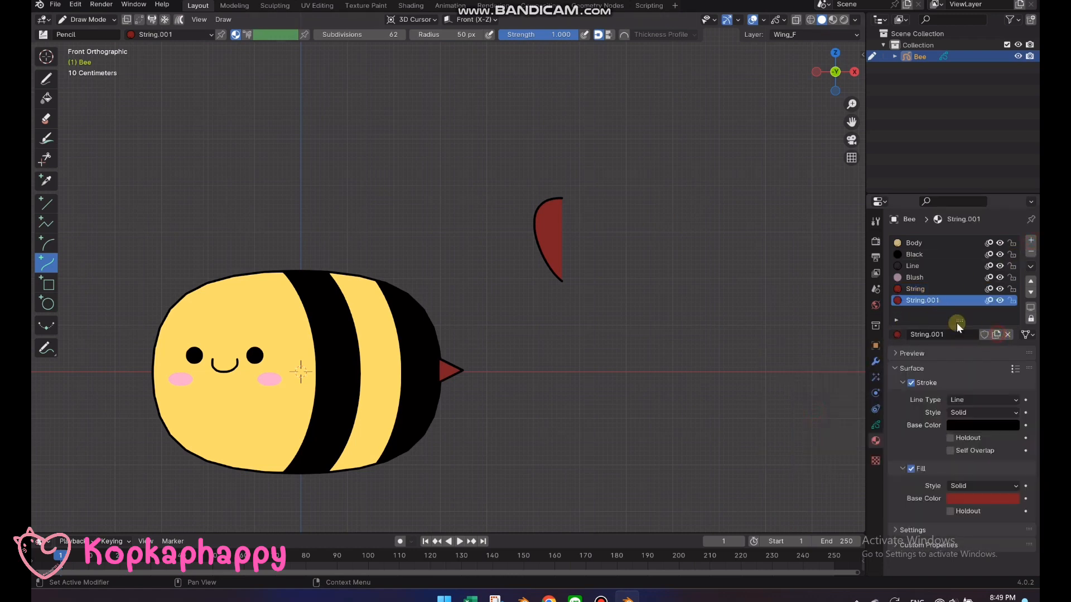
{"action": "double_click", "coordinate": [929, 306]}
{"action": "type", "text": "Win"}
{"action": "key", "text": "Return"}
Set the Wing material's fill to light blue with hue 0.580, saturation 0.932, value 1.000 and alpha 0.5
{"action": "left_click", "coordinate": [975, 498]}
{"action": "left_click", "coordinate": [983, 497]}
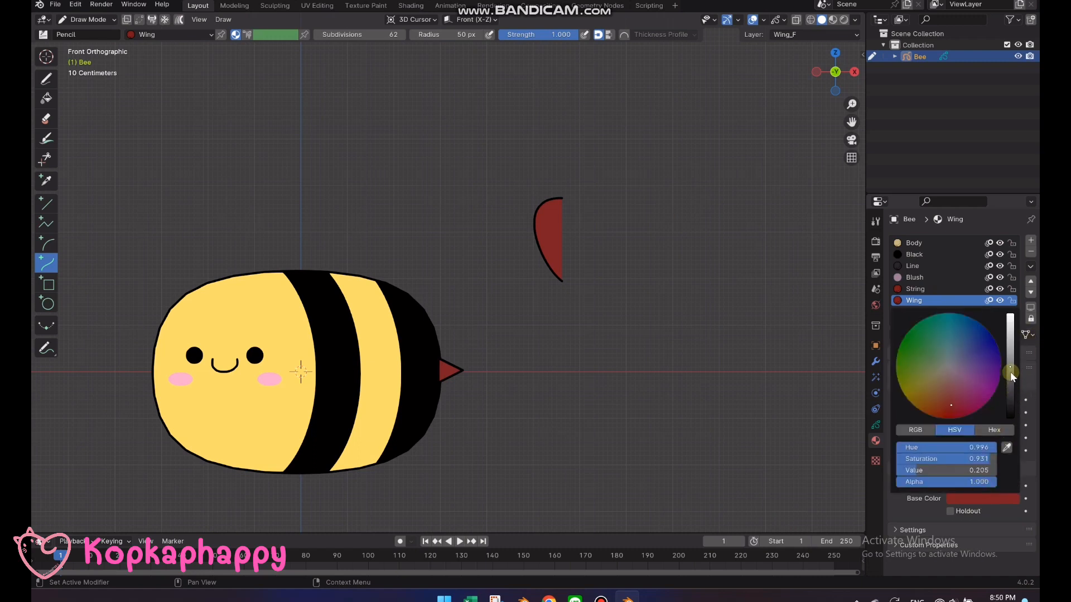
{"action": "left_click_drag", "start_coordinate": [1009, 371], "coordinate": [1010, 314]}
{"action": "left_click_drag", "start_coordinate": [951, 342], "coordinate": [960, 330]}
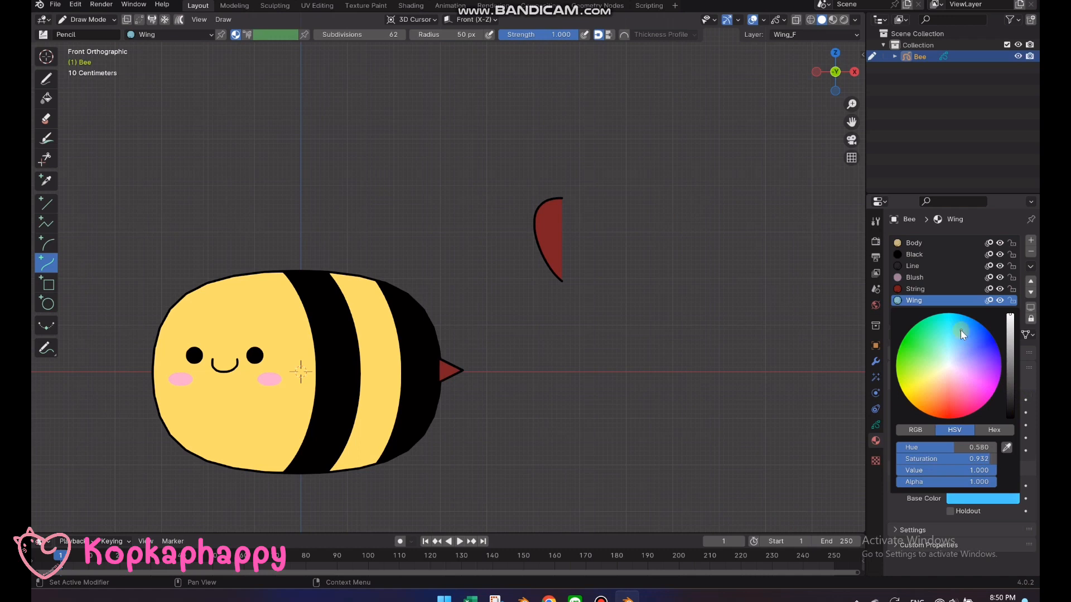
{"action": "left_click", "coordinate": [981, 482]}
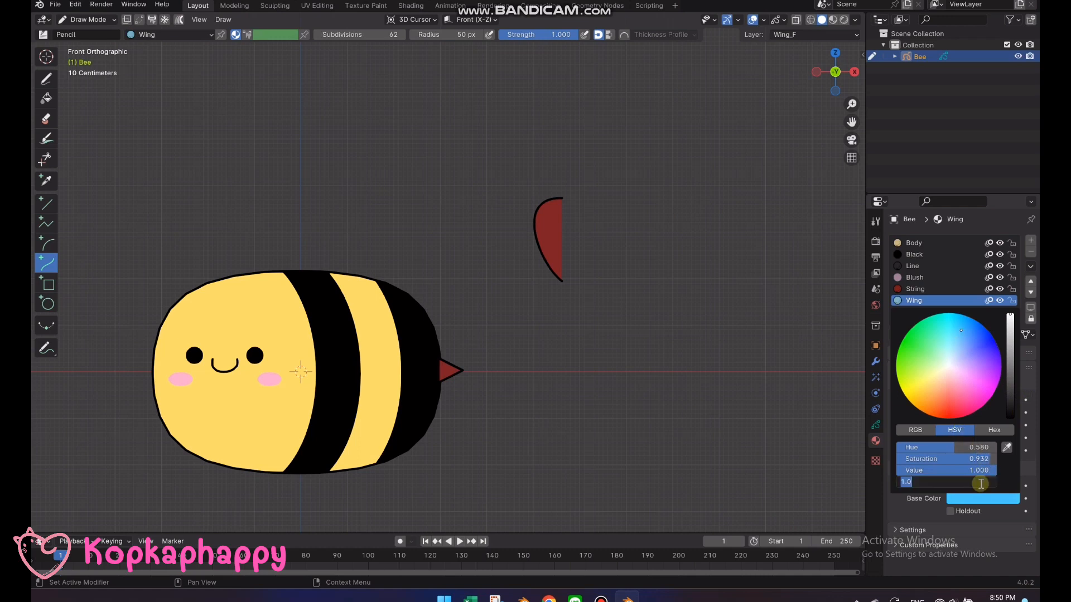
{"action": "type", "text": ".5"}
{"action": "key", "text": "Return"}
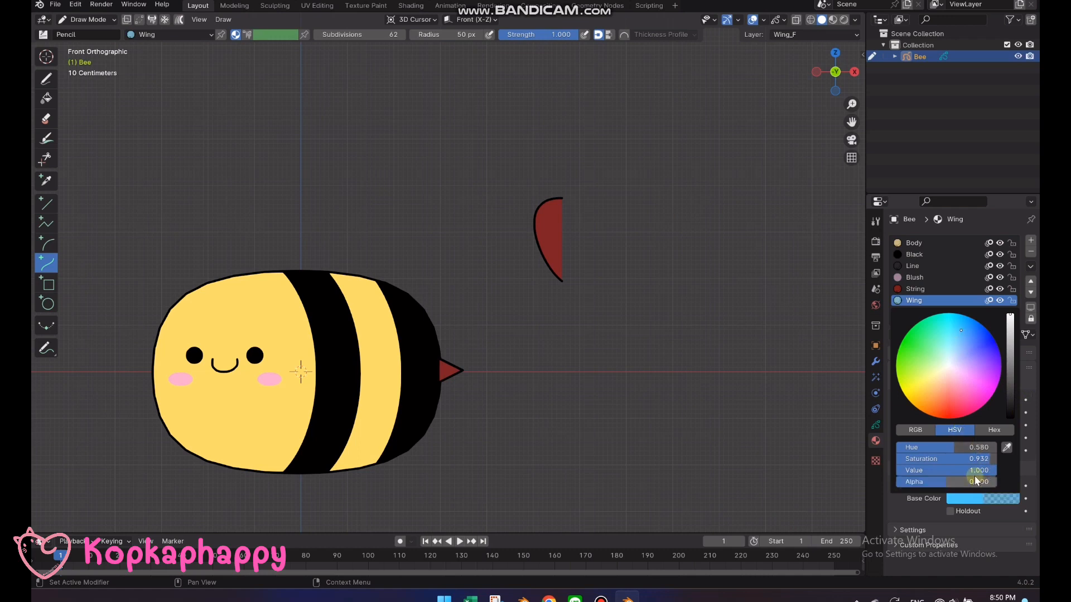
In Edit Mode, assign the Wing material to the half-wing stroke
{"action": "key", "text": "Tab"}
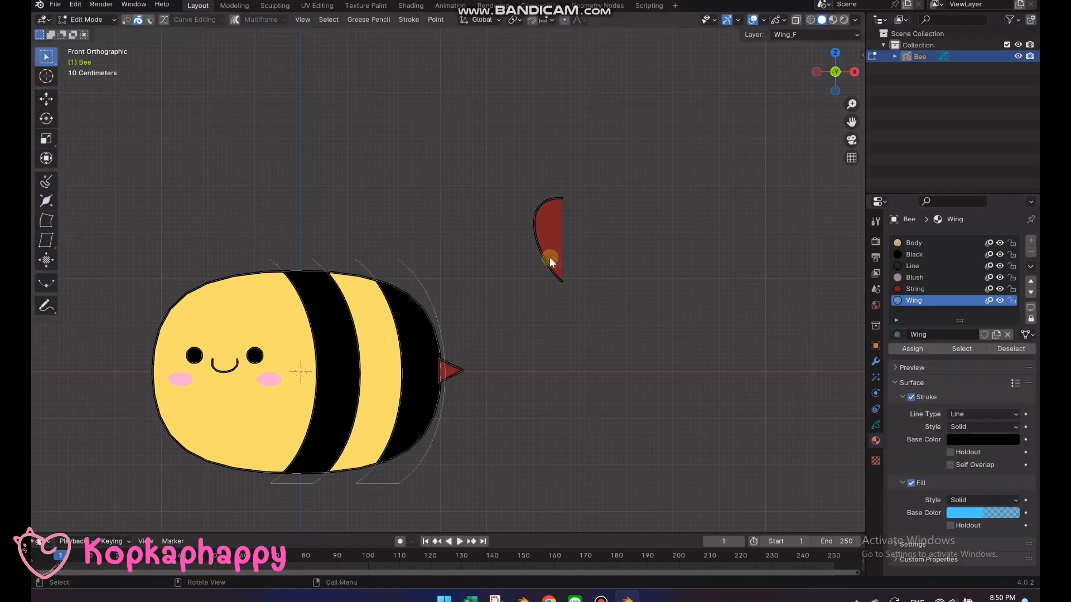
{"action": "right_click", "coordinate": [543, 250]}
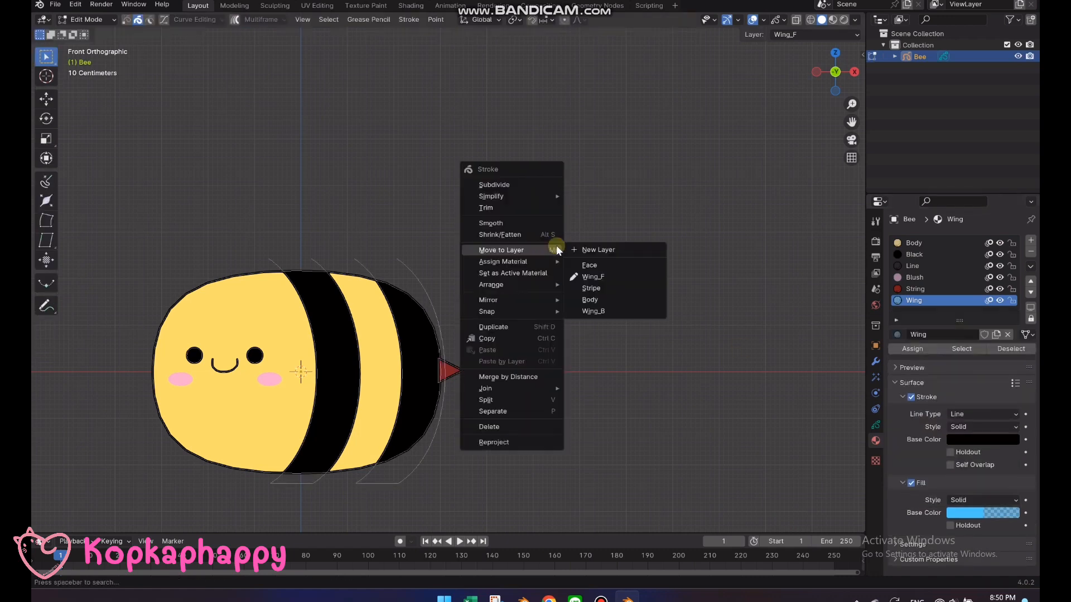
{"action": "mouse_move", "coordinate": [536, 263]}
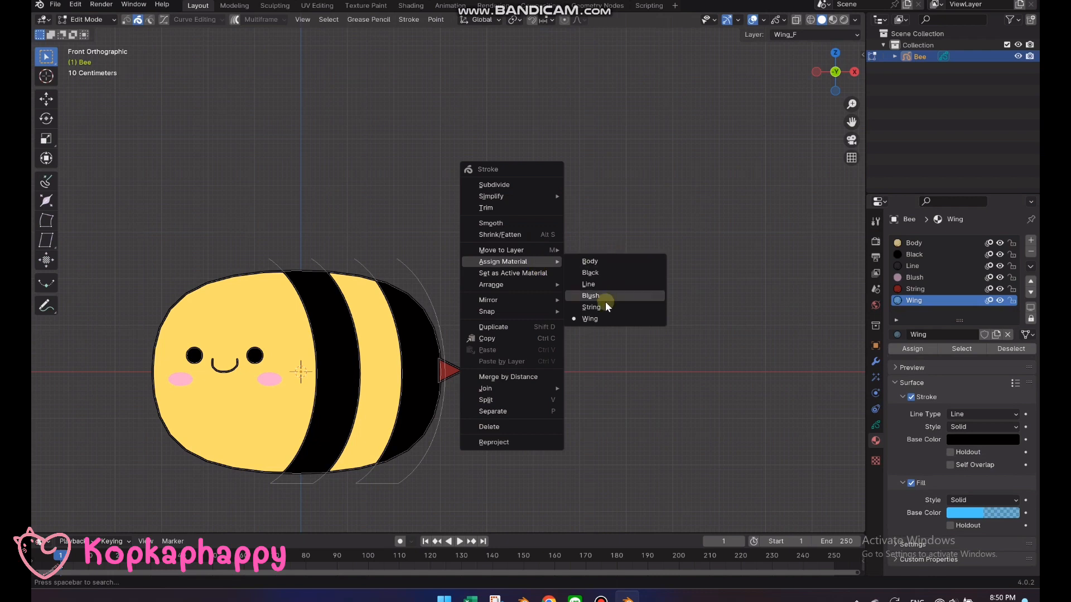
{"action": "left_click", "coordinate": [598, 319]}
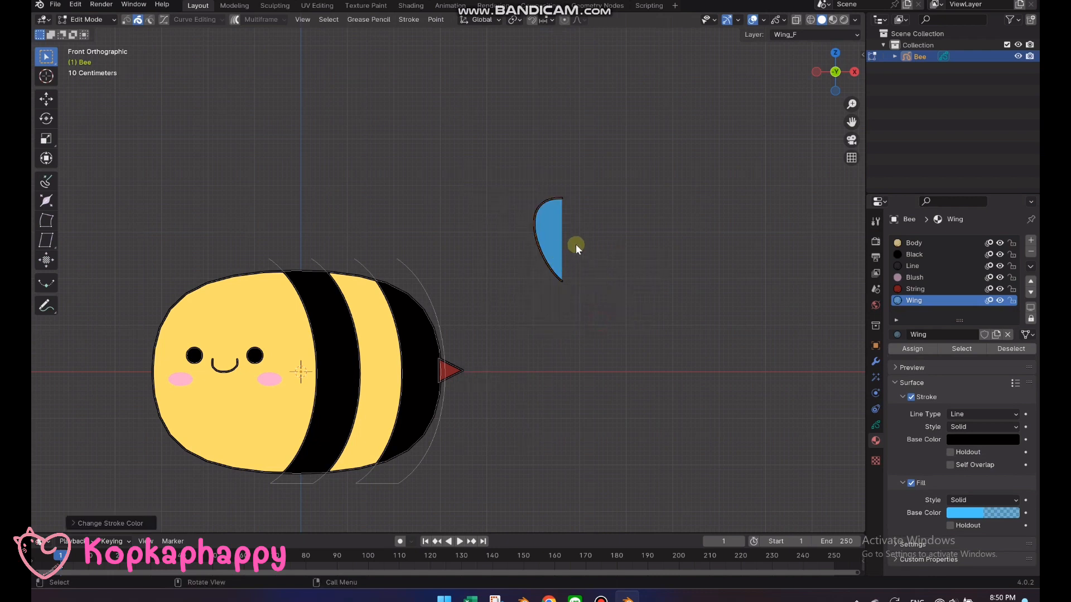
Duplicate the half-wing stroke, rotate the copy 180° about Z and shift it about 0.79 m along X to complete the teardrop
{"action": "scroll", "coordinate": [601, 219], "scroll_direction": "up", "scroll_amount": 2}
{"action": "key", "text": "g"}
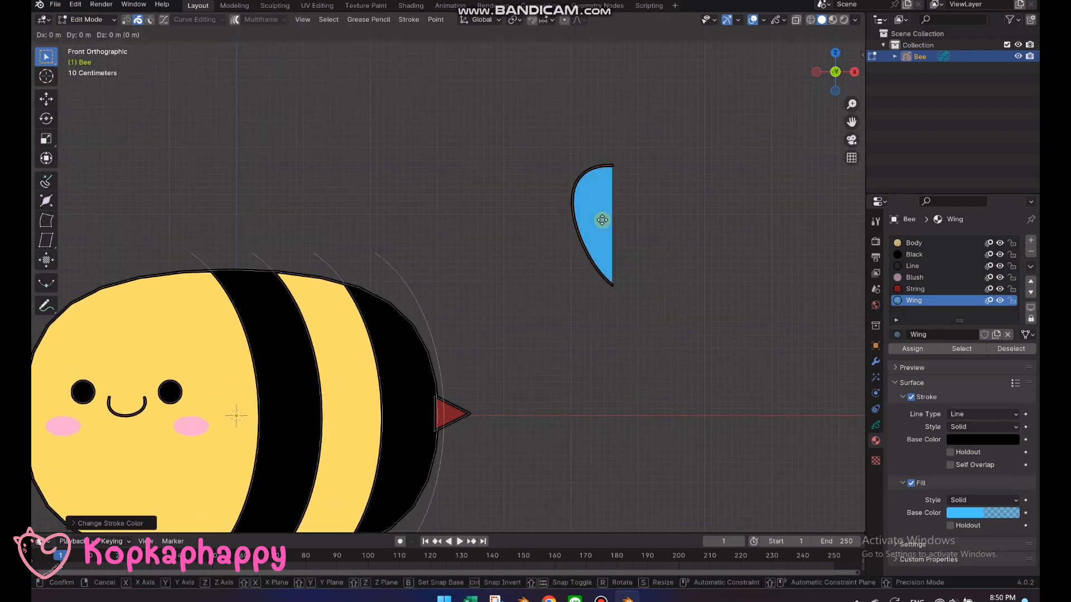
{"action": "type", "text": "rz180"}
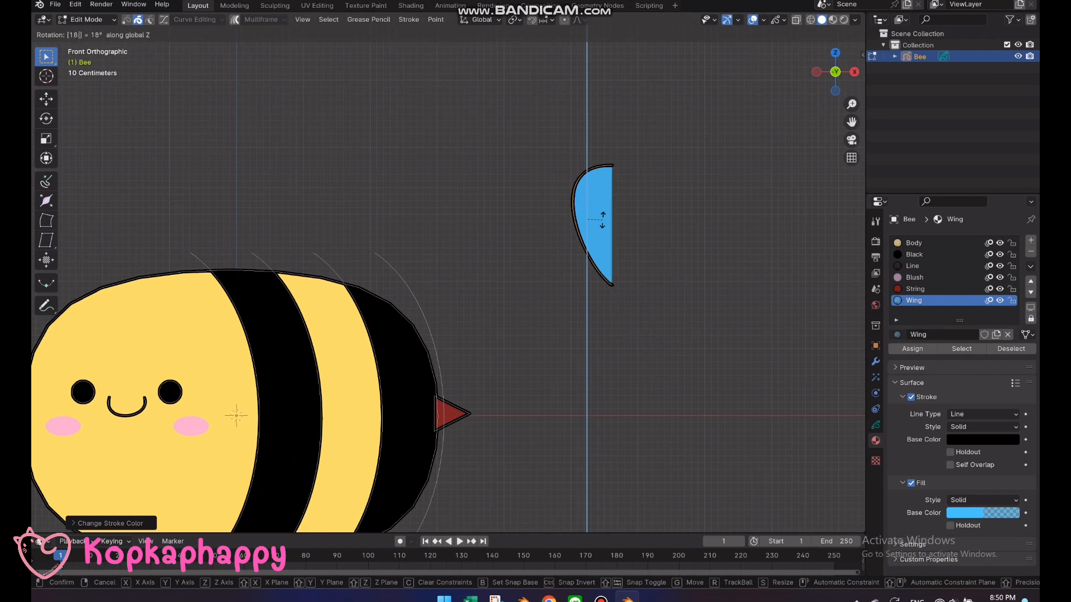
{"action": "key", "text": "Return"}
{"action": "key", "text": "g"}
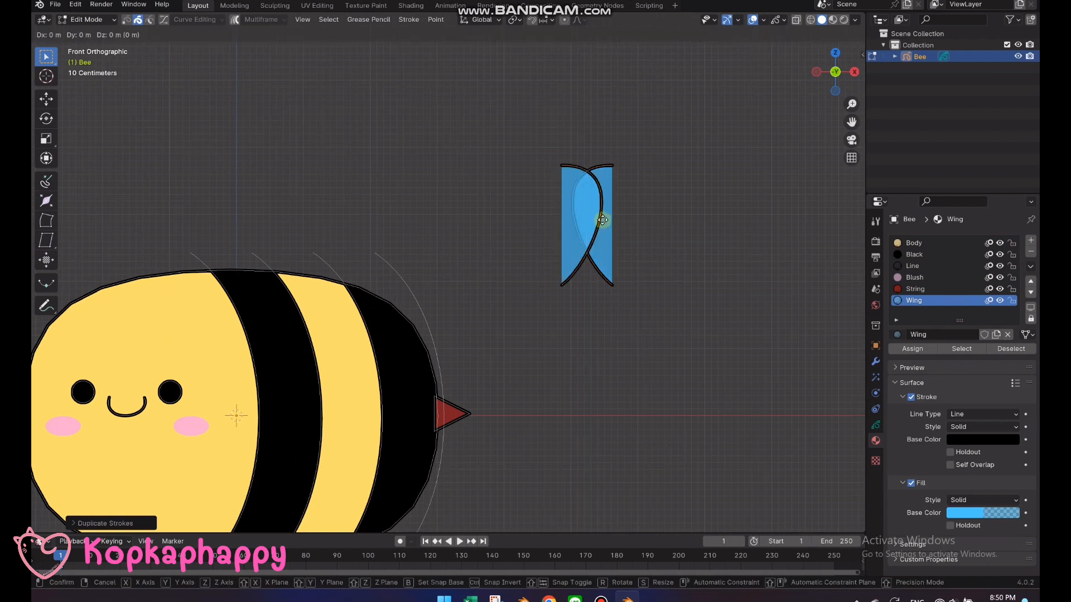
{"action": "key", "text": "x"}
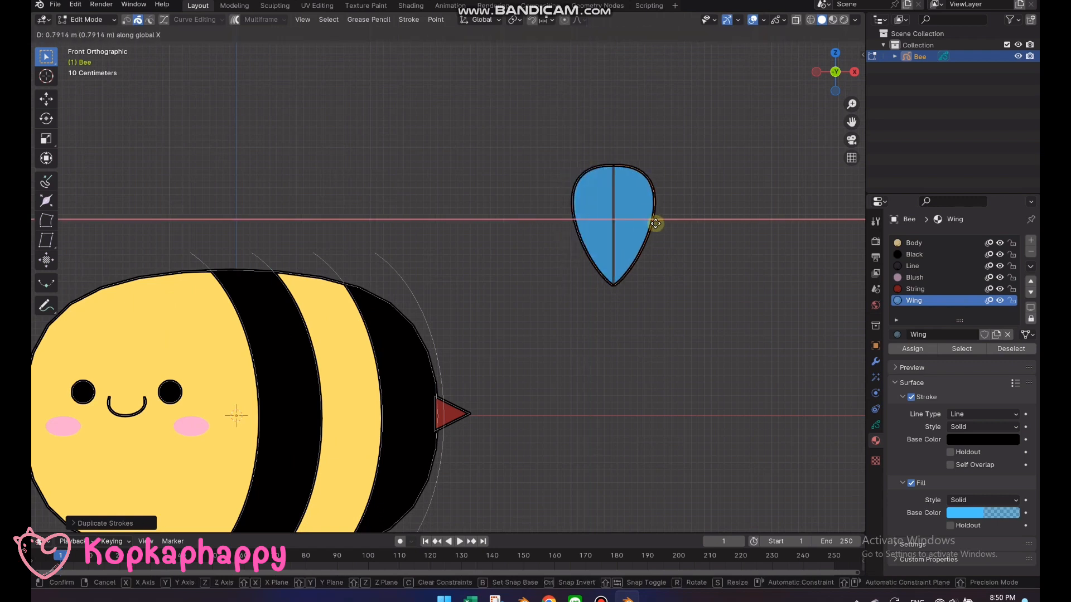
{"action": "left_click", "coordinate": [656, 223]}
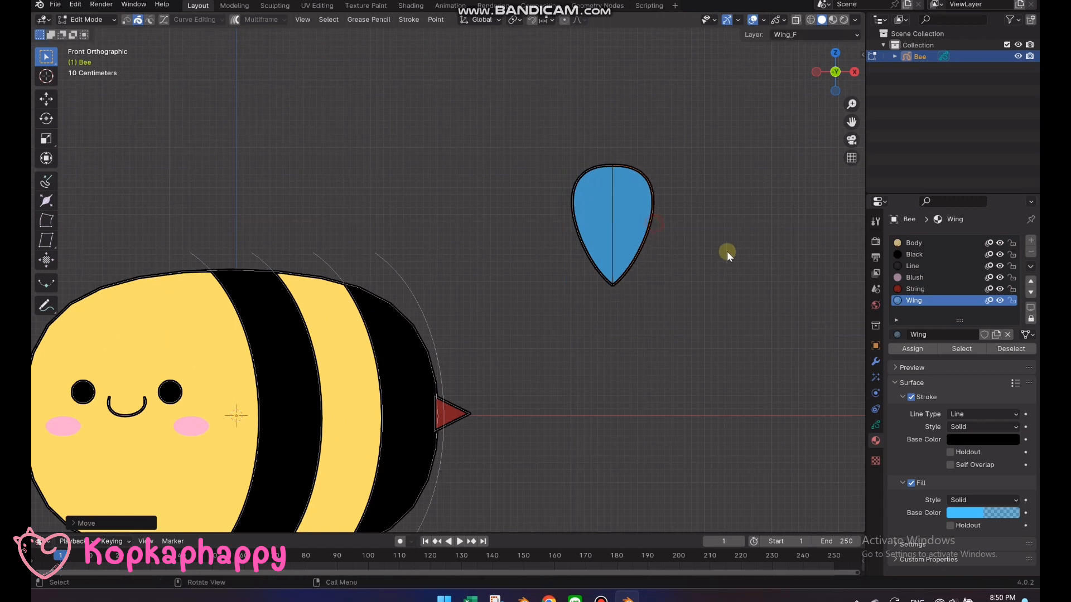
Join the two wing halves into a single stroke and close it
{"action": "left_click_drag", "start_coordinate": [723, 248], "coordinate": [568, 139]}
{"action": "key", "text": "ctrl+j"}
{"action": "key", "text": "f"}
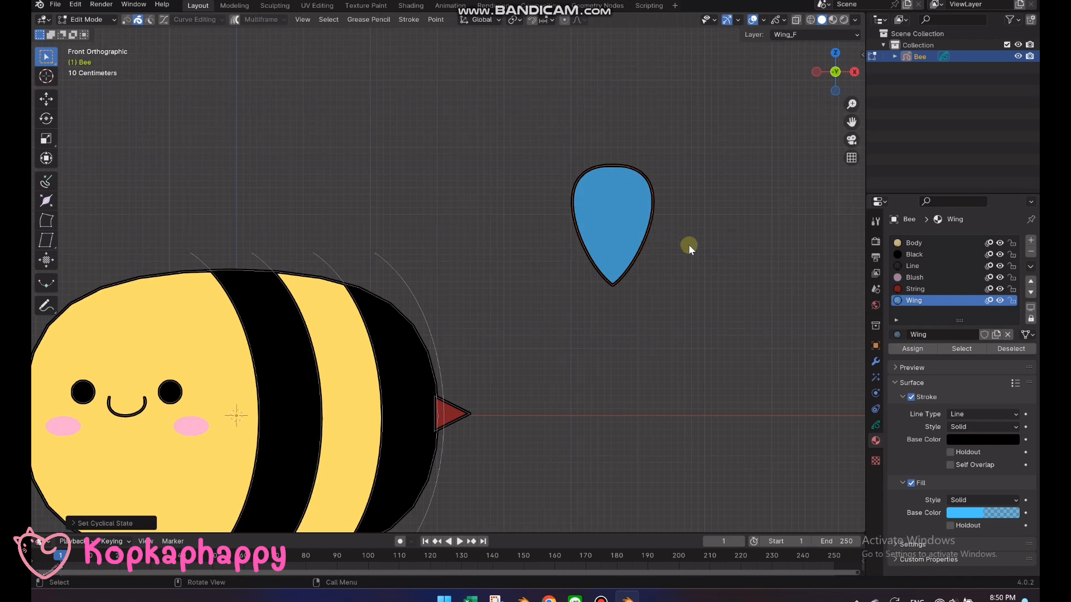
In Draw Mode with the Line material, draw an Arc vein from the wing's upper middle to its pointed tip, bulging gently away from the body
{"action": "left_click", "coordinate": [912, 265]}
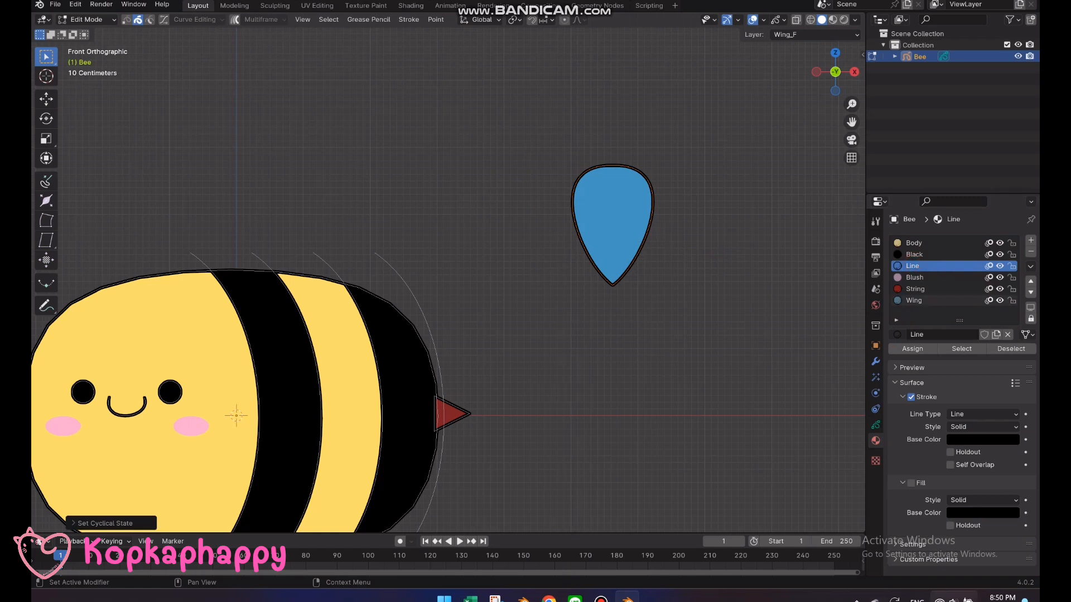
{"action": "key", "text": "Tab"}
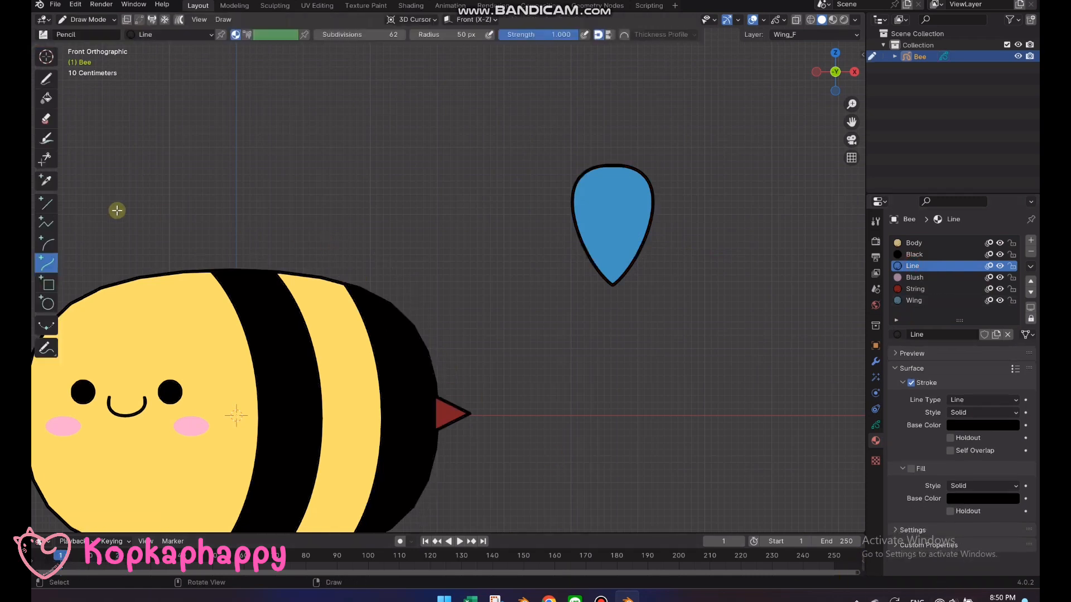
{"action": "left_click", "coordinate": [46, 244]}
{"action": "scroll", "coordinate": [604, 258], "scroll_direction": "up", "scroll_amount": 1}
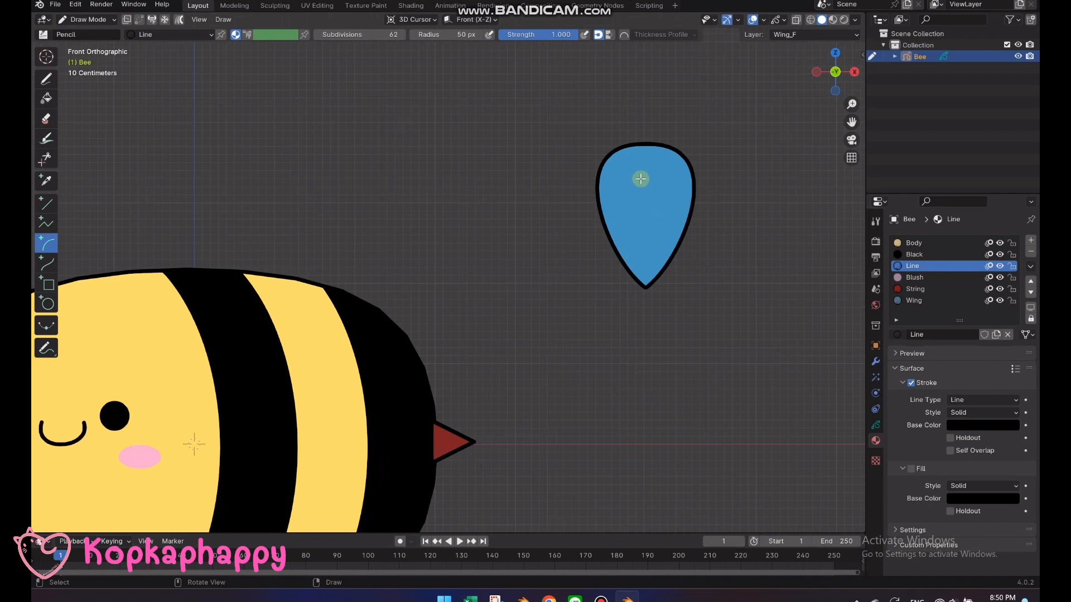
{"action": "left_click_drag", "start_coordinate": [641, 179], "coordinate": [647, 287]}
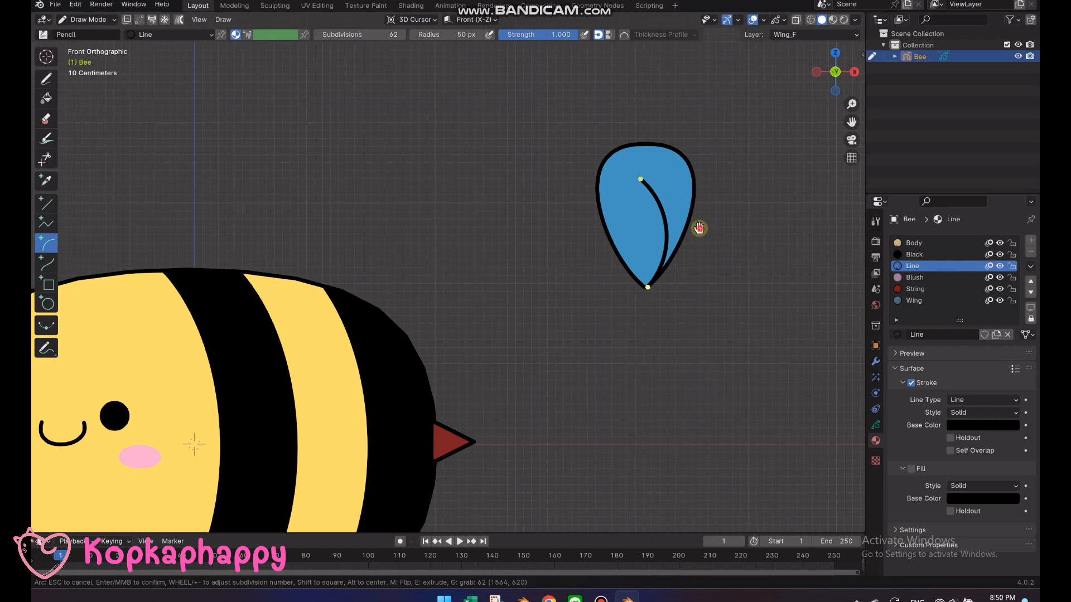
{"action": "mouse_move", "coordinate": [699, 228]}
{"action": "left_mouse_down"}
{"action": "mouse_move", "coordinate": [681, 173]}
{"action": "mouse_move", "coordinate": [687, 188]}
{"action": "mouse_move", "coordinate": [675, 204]}
{"action": "left_mouse_up"}
{"action": "key", "text": "Return"}
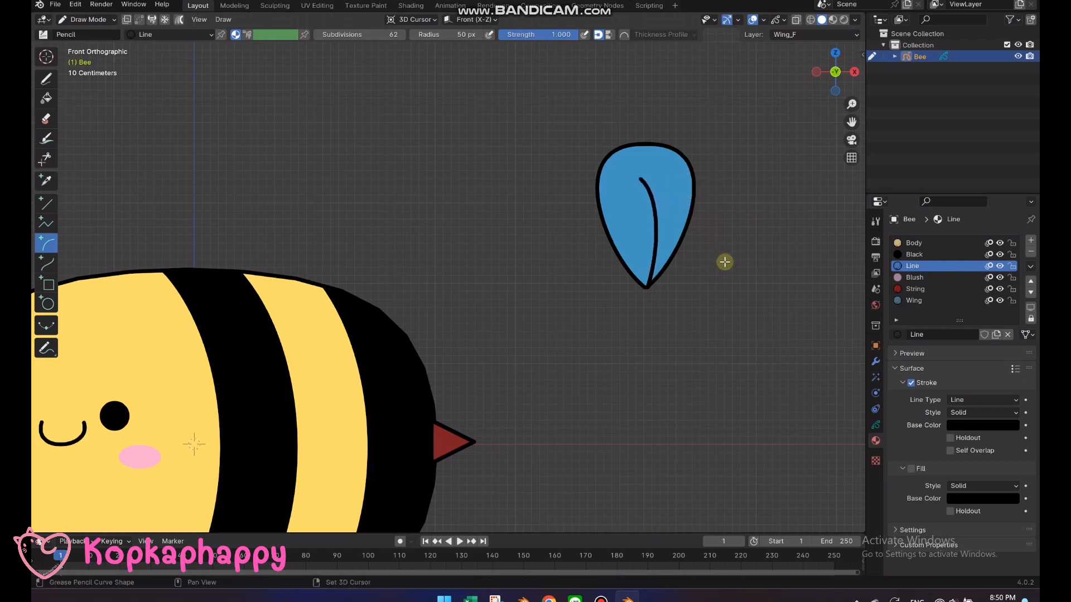
In Edit Mode, duplicate the wing with its vein along X, away from the body, and rotate the copy 180° about Z
{"action": "scroll", "coordinate": [610, 263], "scroll_direction": "down", "scroll_amount": 3}
{"action": "key", "text": "Tab"}
{"action": "left_click_drag", "start_coordinate": [541, 302], "coordinate": [452, 175]}
{"action": "key", "text": "shift+f"}
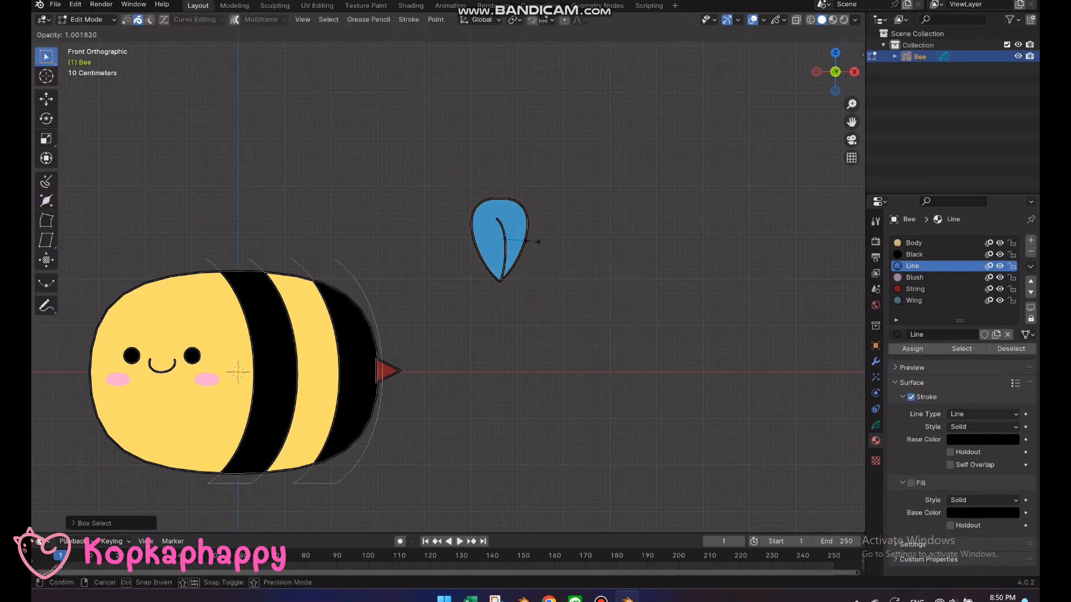
{"action": "key", "text": "Escape"}
{"action": "key", "text": "shift+d"}
{"action": "key", "text": "x"}
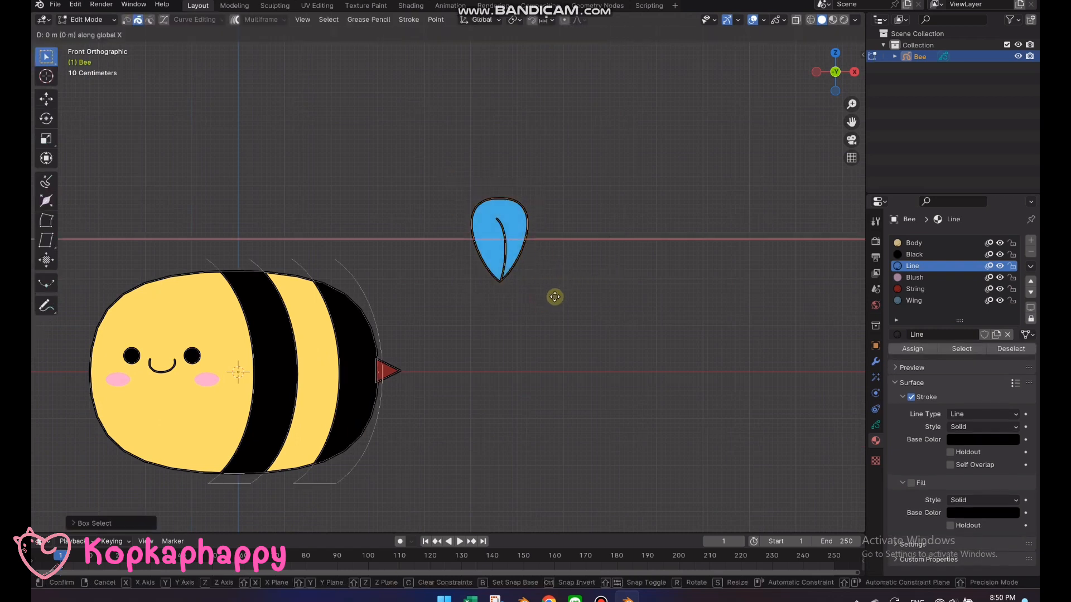
{"action": "left_click", "coordinate": [631, 299]}
{"action": "type", "text": "rz"}
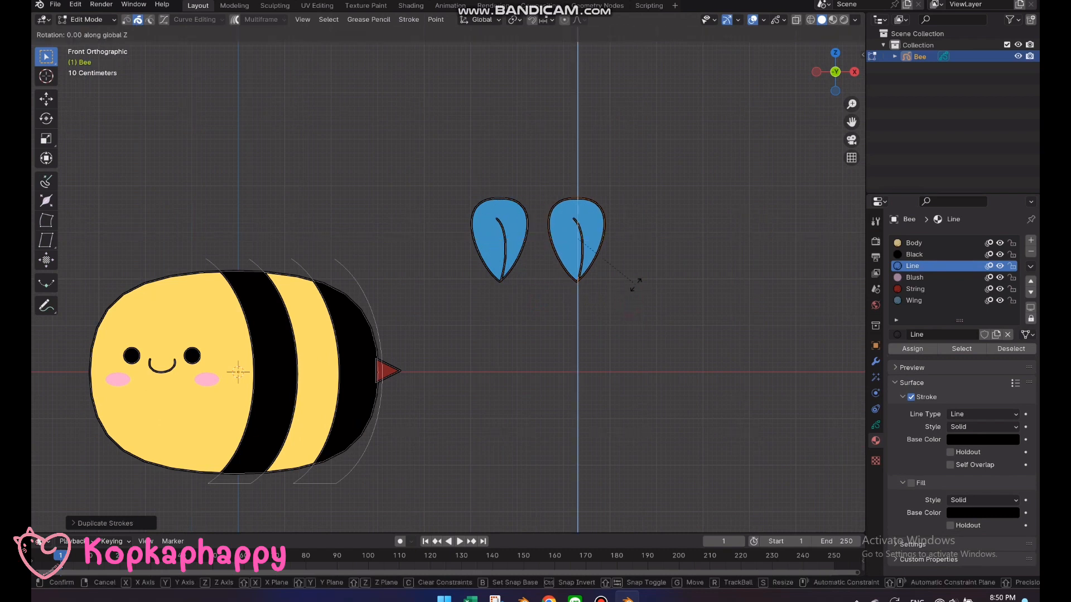
{"action": "type", "text": "180"}
{"action": "left_click", "coordinate": [635, 285]}
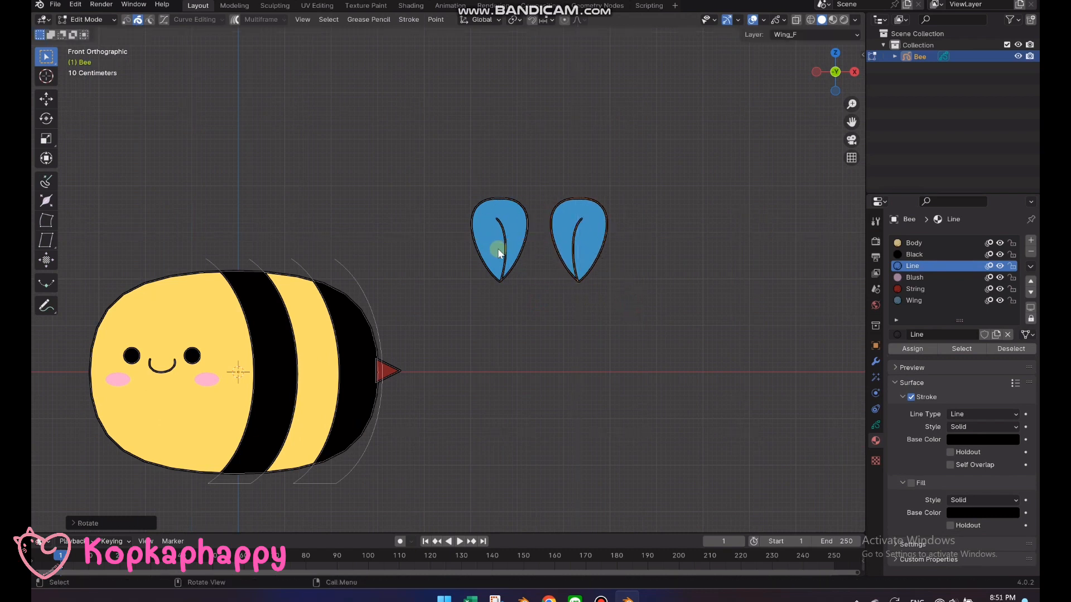
Move the strokes of the original wing, nearer the body, to the Wing_B layer
{"action": "scroll", "coordinate": [533, 269], "scroll_direction": "up", "scroll_amount": 1}
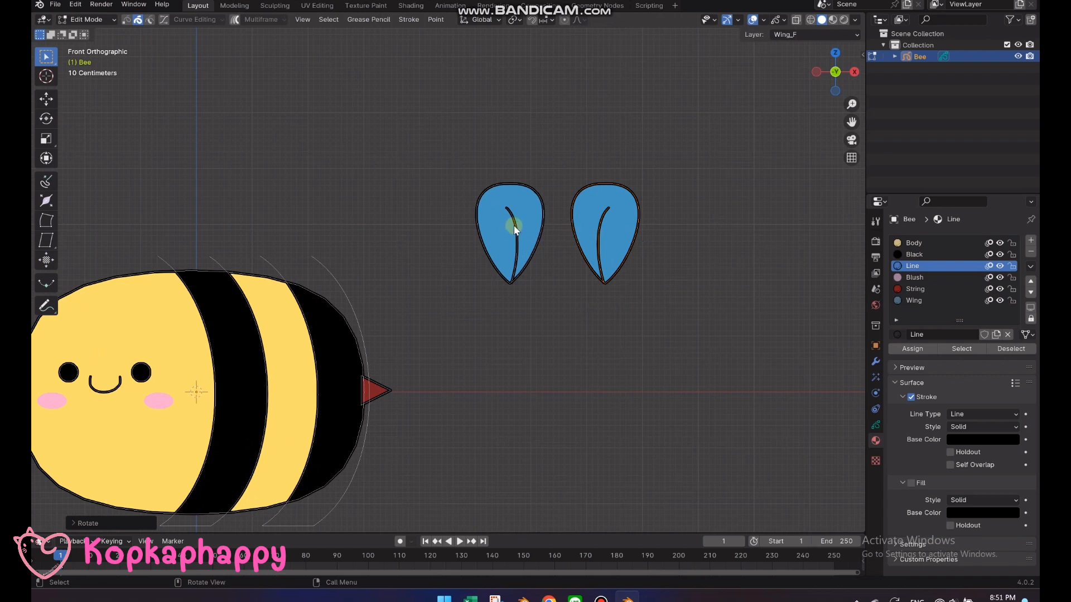
{"action": "left_click_drag", "start_coordinate": [551, 298], "coordinate": [490, 248]}
{"action": "right_click", "coordinate": [464, 212]}
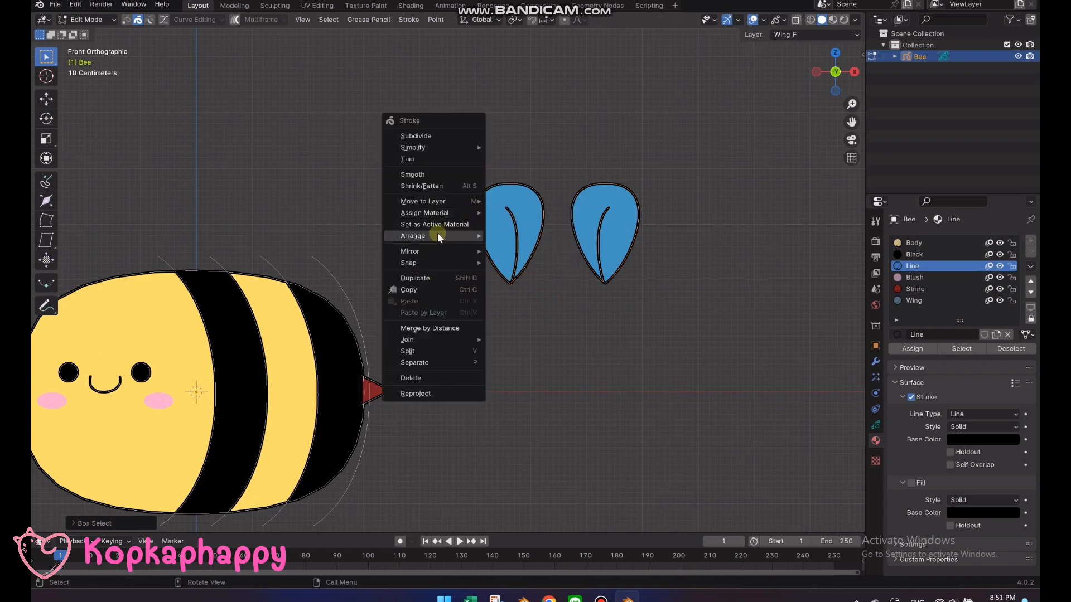
{"action": "mouse_move", "coordinate": [444, 213]}
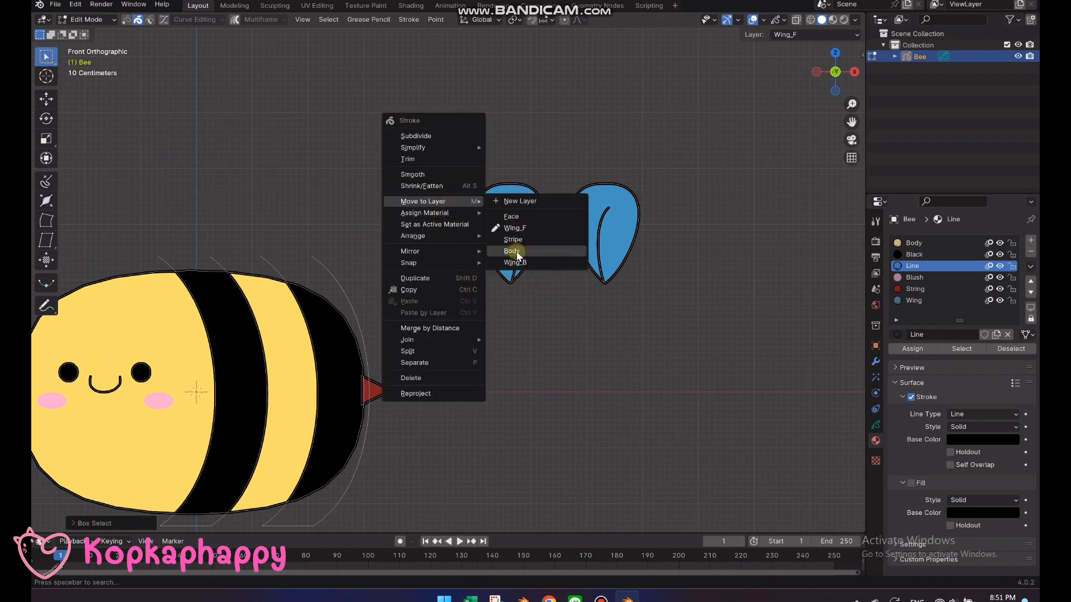
{"action": "left_click", "coordinate": [514, 262]}
Rotate the wing nearer the body by -30° and the other wing by 30° so their tops spread apart
{"action": "scroll", "coordinate": [481, 280], "scroll_direction": "down", "scroll_amount": 2}
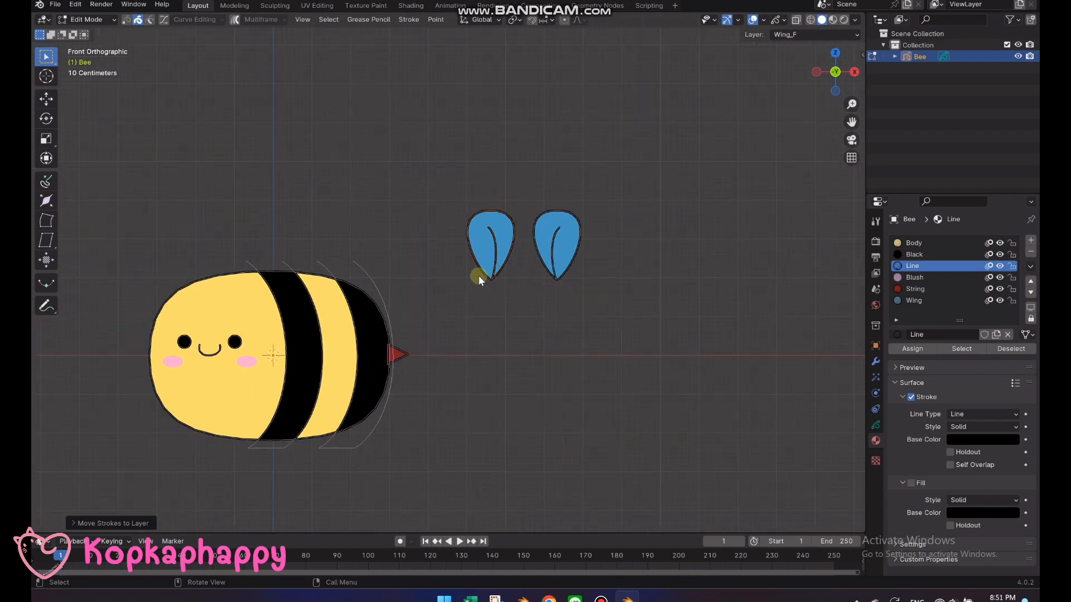
{"action": "scroll", "coordinate": [479, 276], "scroll_direction": "up", "scroll_amount": 1}
{"action": "middle_click_drag", "start_coordinate": [457, 294], "coordinate": [520, 268], "text": "shift"}
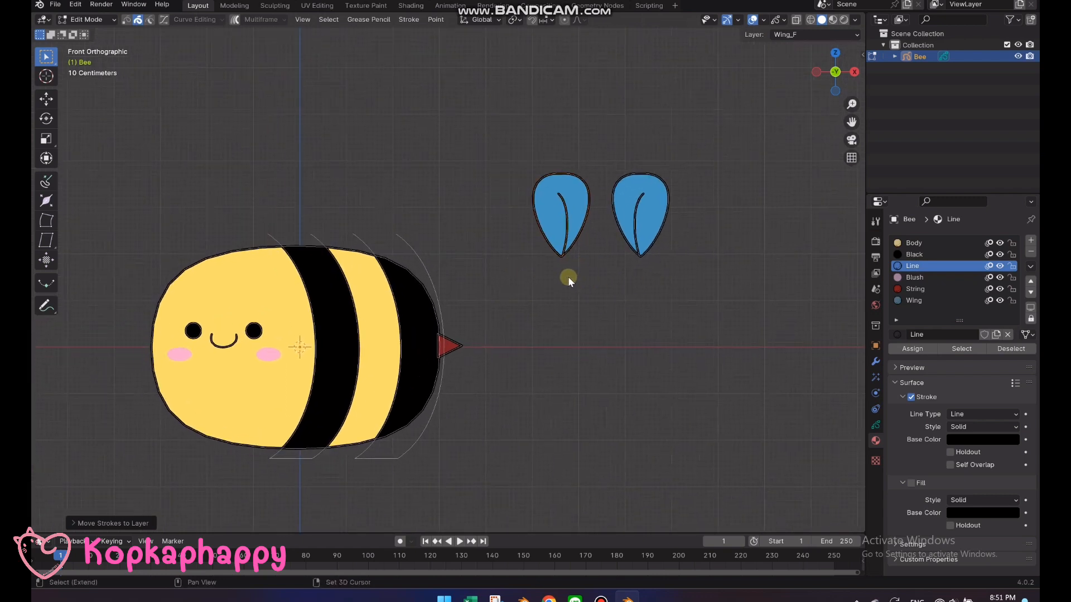
{"action": "middle_click_drag", "start_coordinate": [568, 277], "coordinate": [667, 250], "text": "shift"}
{"action": "key", "text": "r"}
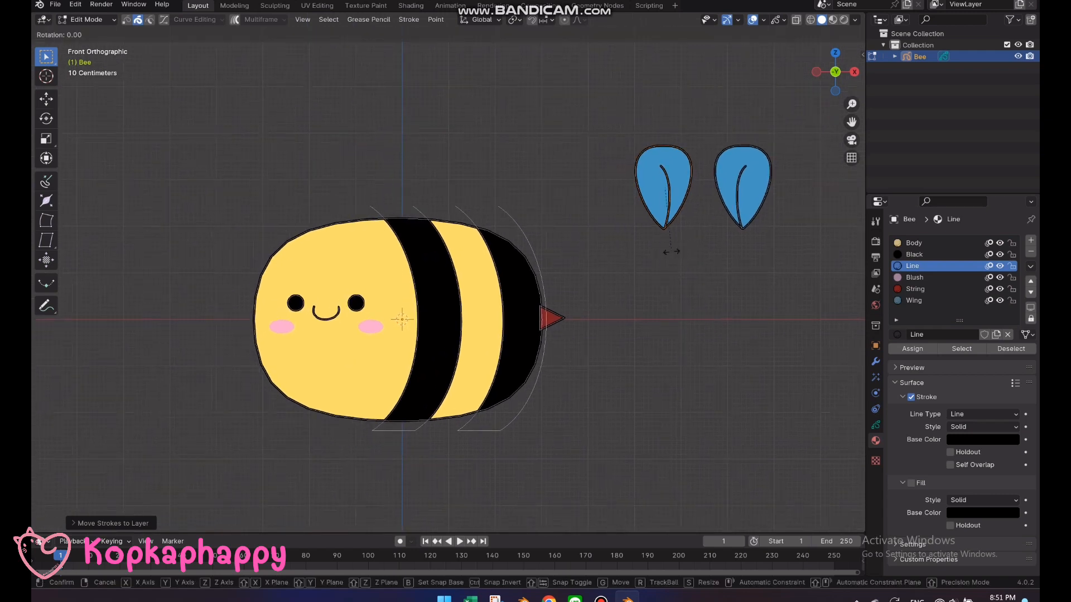
{"action": "type", "text": "-30"}
{"action": "left_click", "coordinate": [671, 252]}
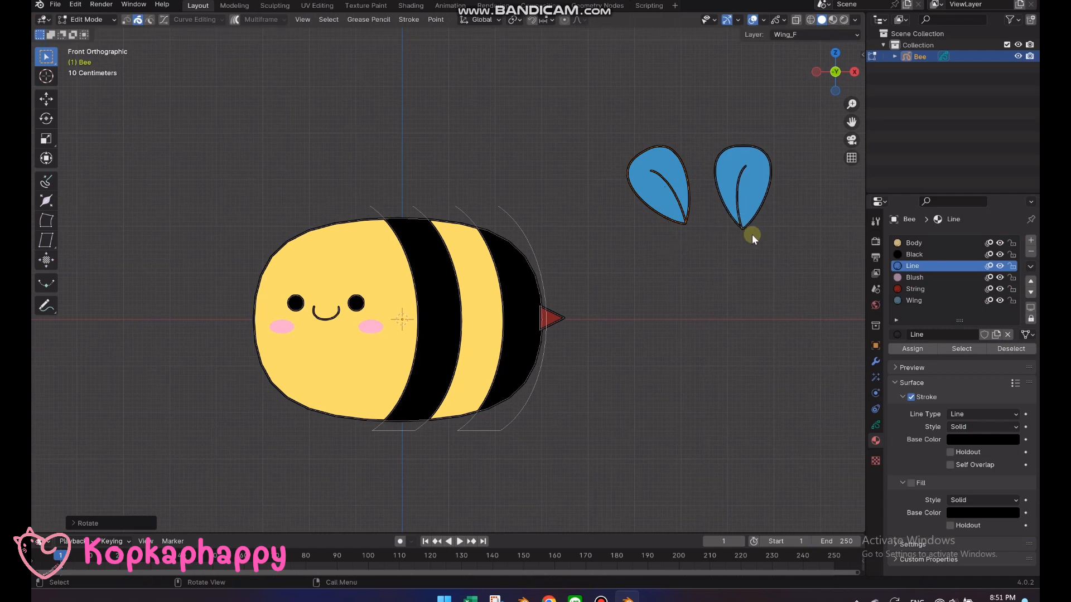
{"action": "left_click_drag", "start_coordinate": [759, 235], "coordinate": [713, 182]}
{"action": "key", "text": "r"}
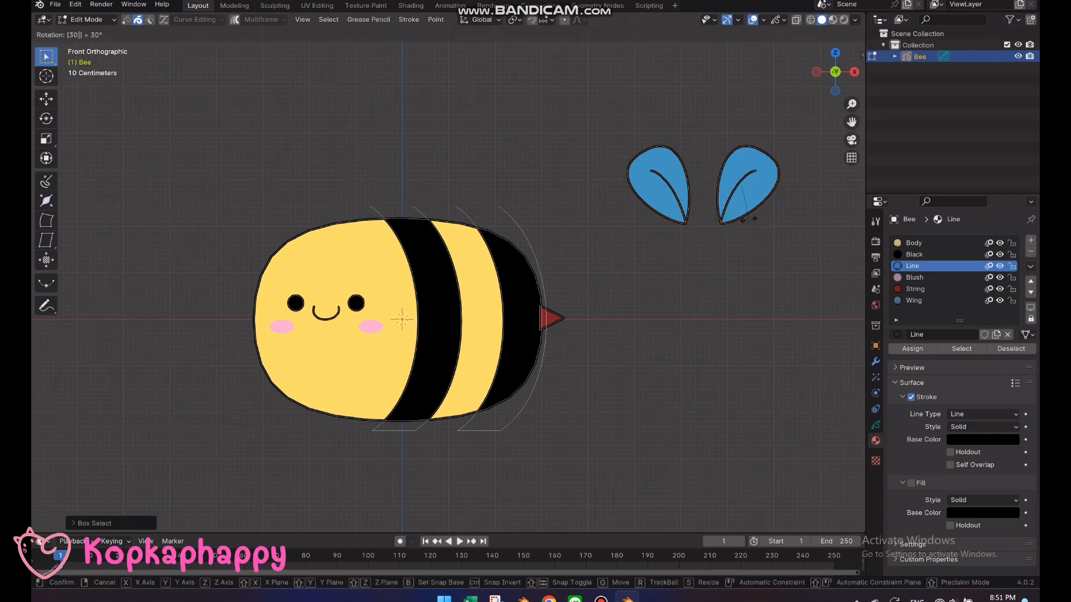
{"action": "left_click", "coordinate": [747, 222]}
Try scaling both wings up together, and undo the resize
{"action": "left_click_drag", "start_coordinate": [750, 253], "coordinate": [594, 113]}
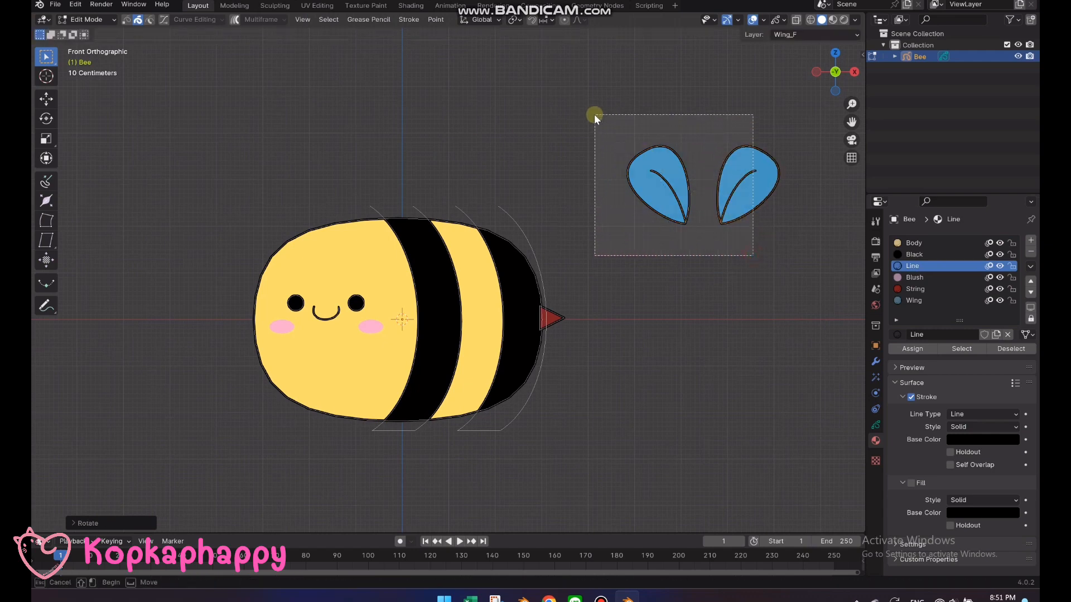
{"action": "key", "text": "s"}
{"action": "left_click", "coordinate": [693, 251]}
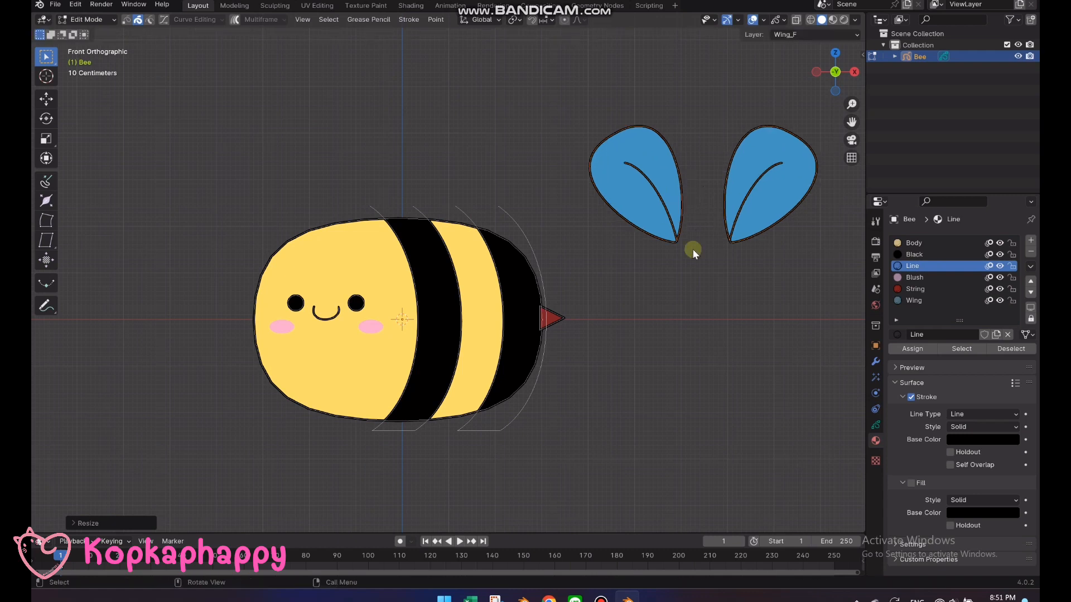
{"action": "middle_click_drag", "start_coordinate": [744, 274], "coordinate": [697, 283], "text": "shift"}
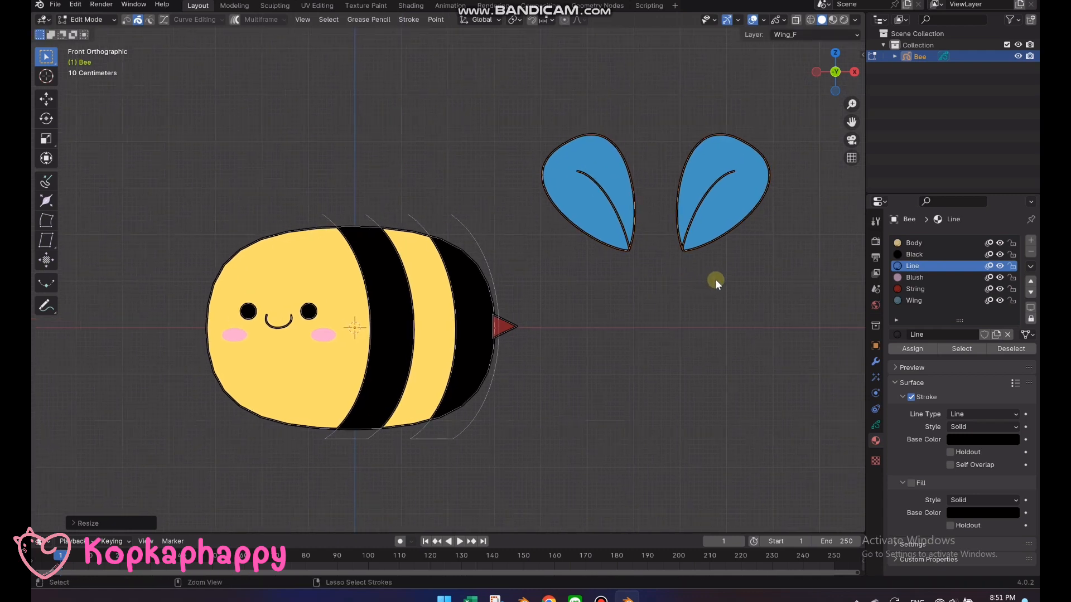
{"action": "key", "text": "ctrl+z"}
Scale both wings up together slightly, to a little less than half the body's height
{"action": "left_click_drag", "start_coordinate": [715, 280], "coordinate": [671, 259]}
{"action": "key", "text": "s"}
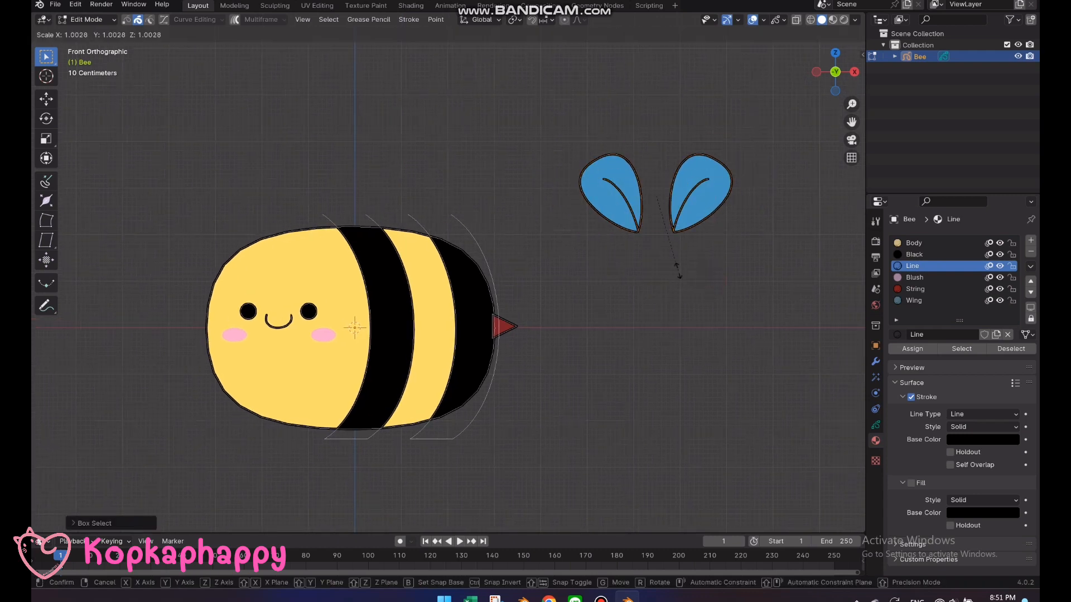
{"action": "left_click", "coordinate": [724, 262]}
Move both wings about 6 m along negative X so their tips overlap the top edge of the bee's body
{"action": "left_click_drag", "start_coordinate": [724, 262], "coordinate": [701, 256]}
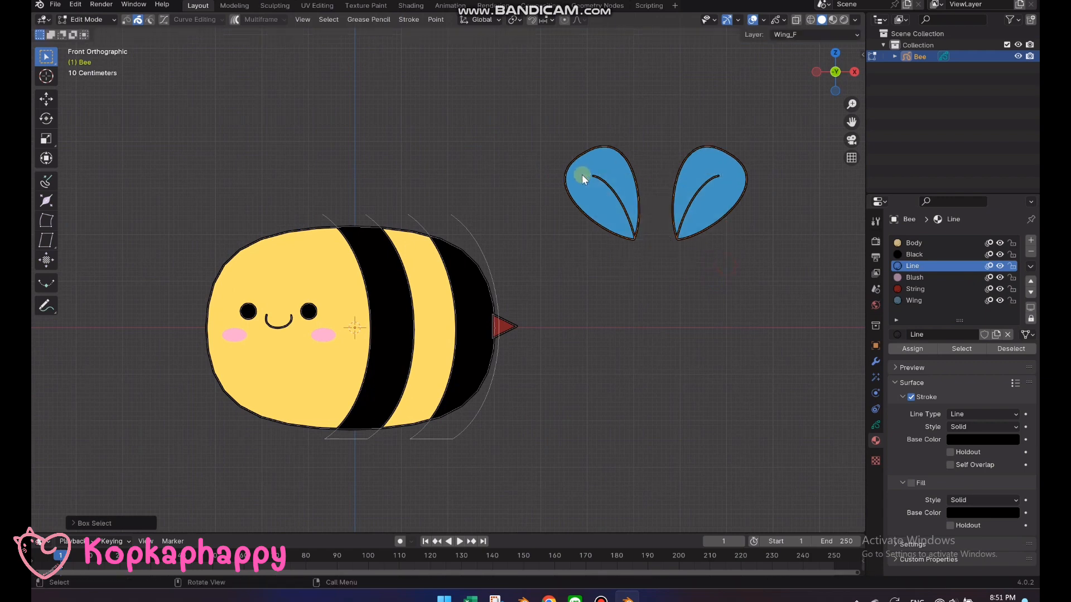
{"action": "key", "text": "m"}
{"action": "key", "text": "g"}
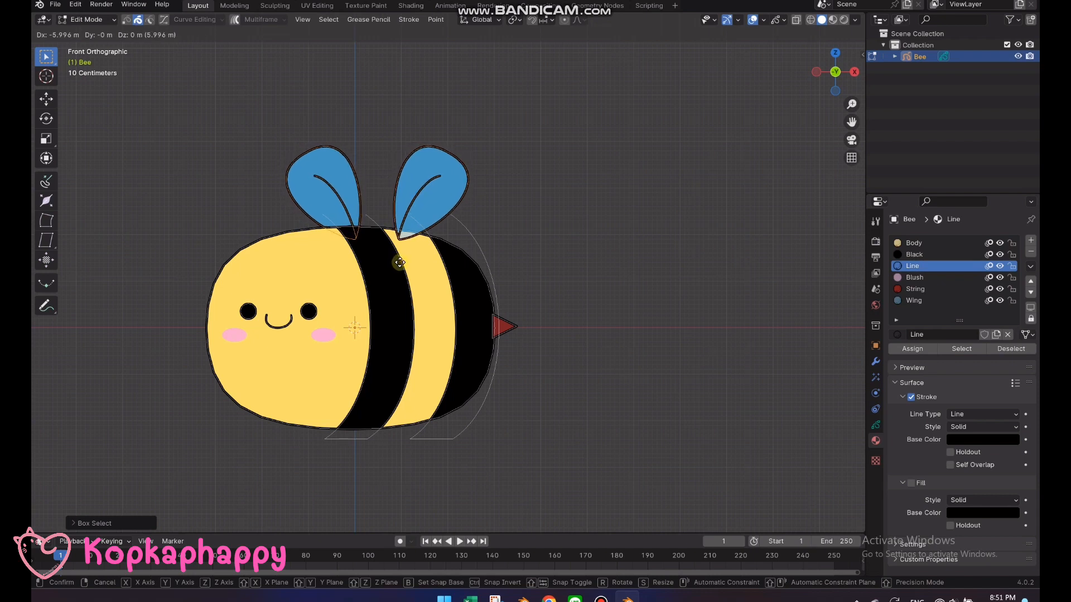
{"action": "left_click", "coordinate": [399, 263]}
Move the wing nearer the stinger about 0.66 m along negative X so the two wing tips nearly meet on the first black stripe
{"action": "left_click_drag", "start_coordinate": [497, 204], "coordinate": [432, 143]}
{"action": "key", "text": "g"}
{"action": "key", "text": "x"}
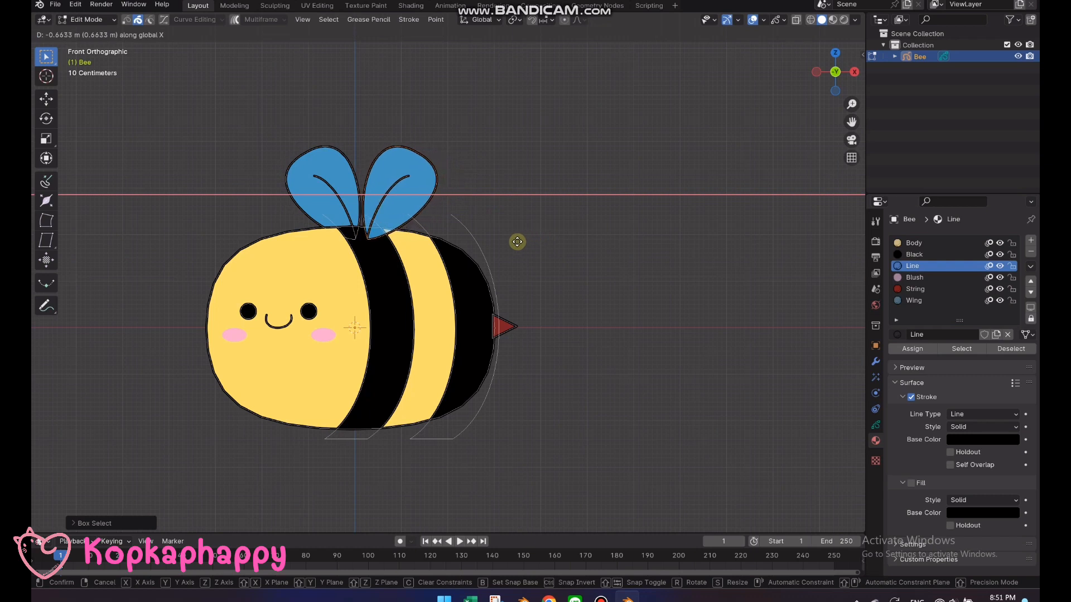
{"action": "left_click", "coordinate": [519, 240]}
{"action": "left_click", "coordinate": [527, 242]}
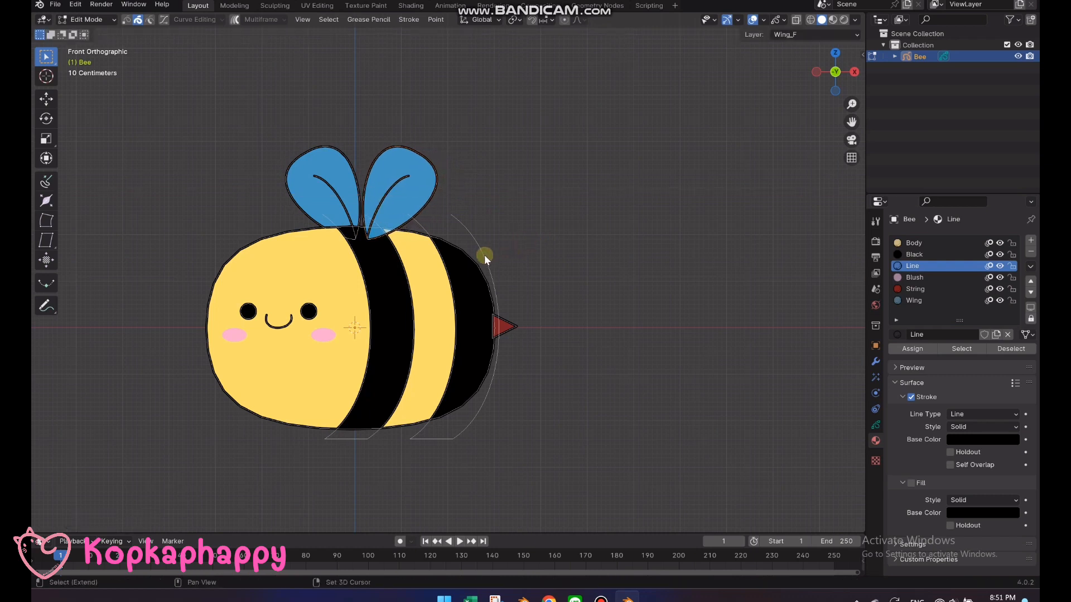
Return to Draw Mode, lock the wing layers and make the Body layer active and unlocked for drawing below the body
{"action": "middle_click_drag", "start_coordinate": [484, 257], "coordinate": [563, 202], "text": "shift"}
{"action": "scroll", "coordinate": [563, 208], "scroll_direction": "down", "scroll_amount": 1}
{"action": "middle_click_drag", "start_coordinate": [555, 256], "coordinate": [565, 202], "text": "shift"}
{"action": "key", "text": "Tab"}
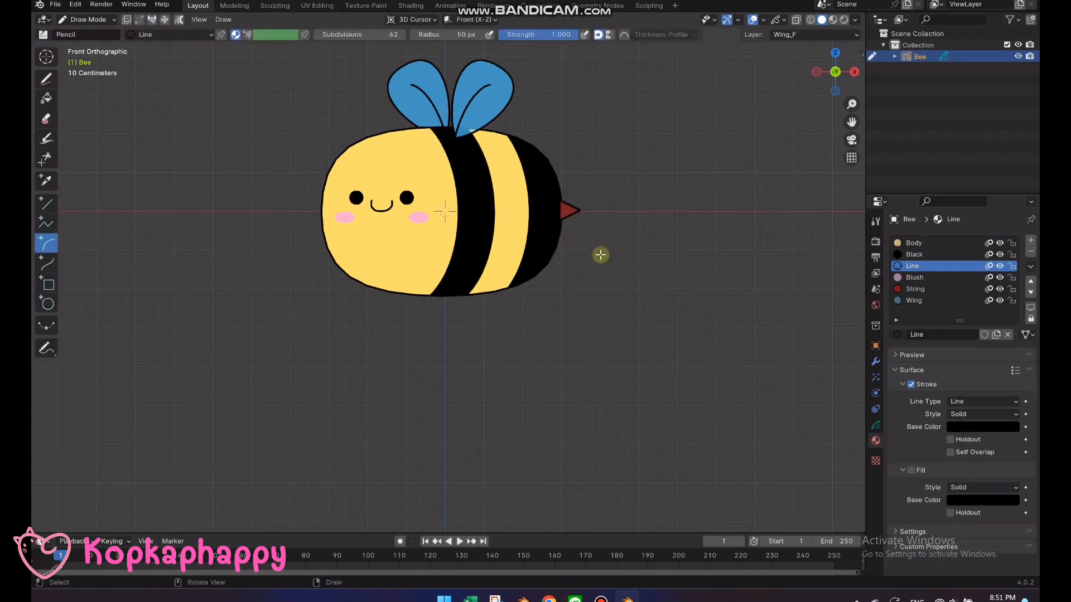
{"action": "left_click", "coordinate": [876, 425]}
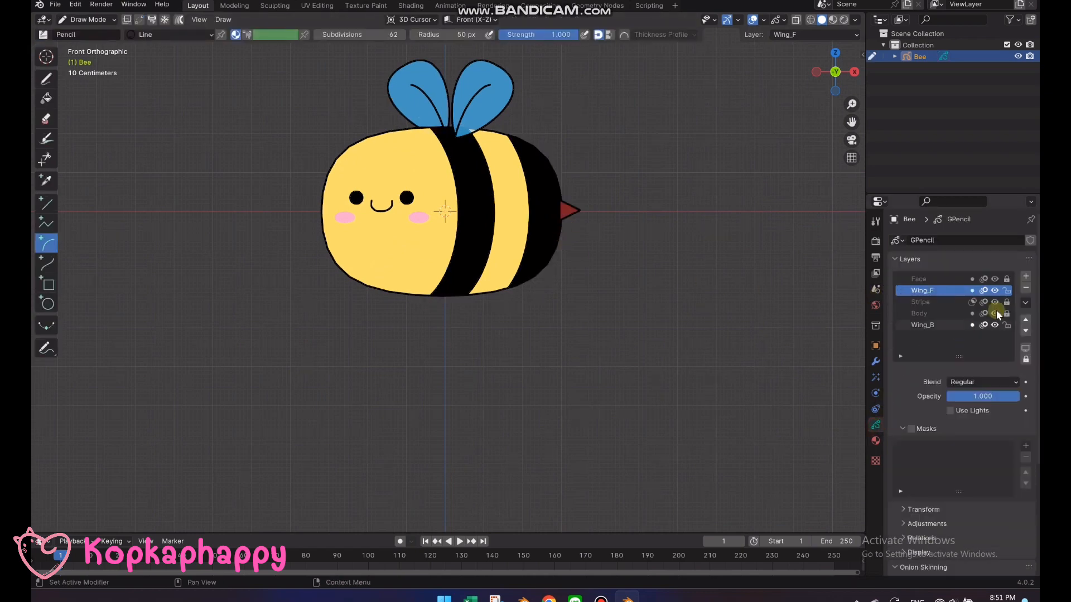
{"action": "left_click", "coordinate": [1006, 290]}
{"action": "left_click", "coordinate": [933, 314]}
{"action": "scroll", "coordinate": [540, 280], "scroll_direction": "up", "scroll_amount": 4}
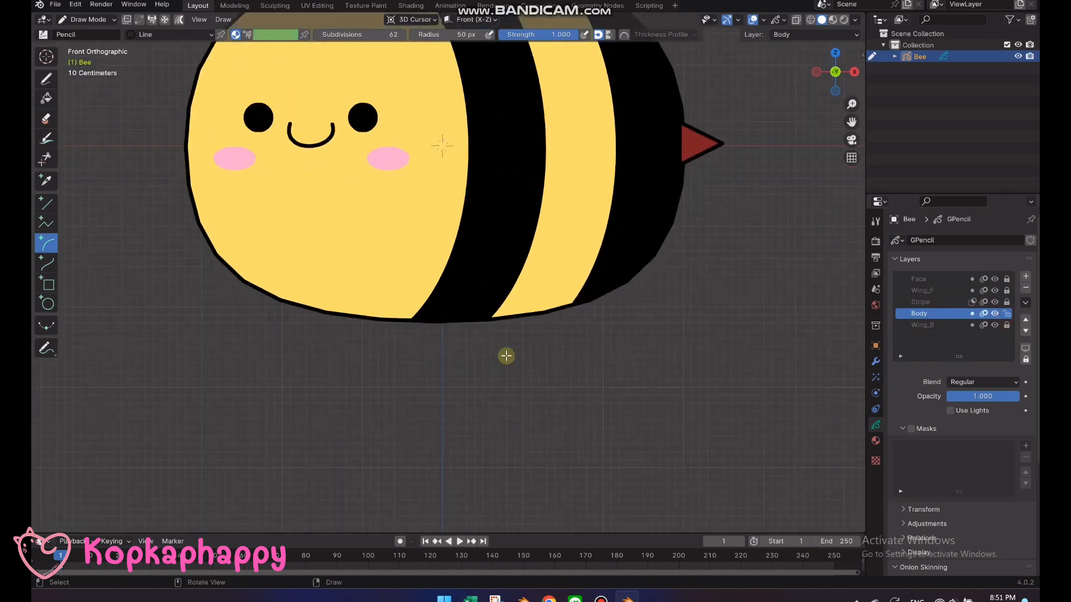
{"action": "middle_click_drag", "start_coordinate": [504, 377], "coordinate": [414, 308], "text": "shift"}
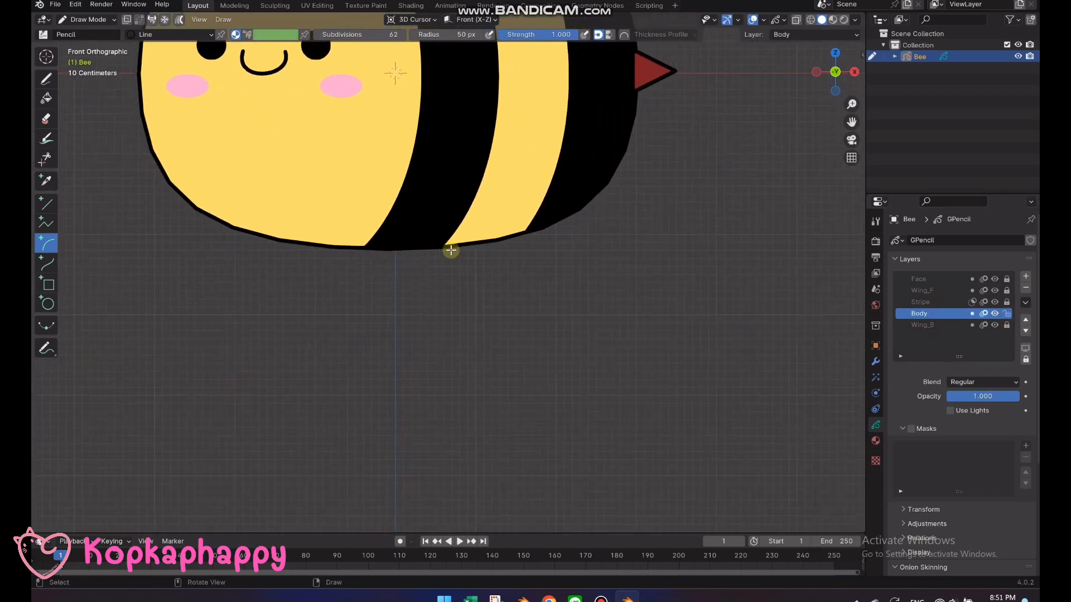
Draw a short curved leg hanging from the body's lower edge, where the first black stripe meets the second yellow band
{"action": "mouse_move", "coordinate": [437, 247]}
{"action": "left_mouse_down"}
{"action": "mouse_move", "coordinate": [455, 290]}
{"action": "mouse_move", "coordinate": [478, 248]}
{"action": "left_mouse_up"}
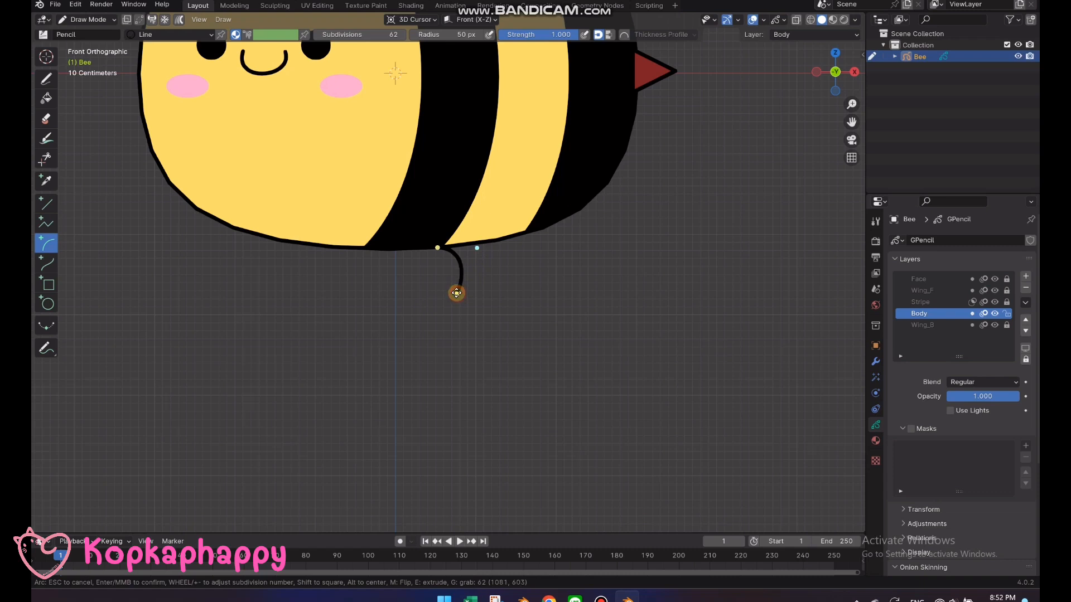
{"action": "left_click_drag", "start_coordinate": [457, 294], "coordinate": [459, 285]}
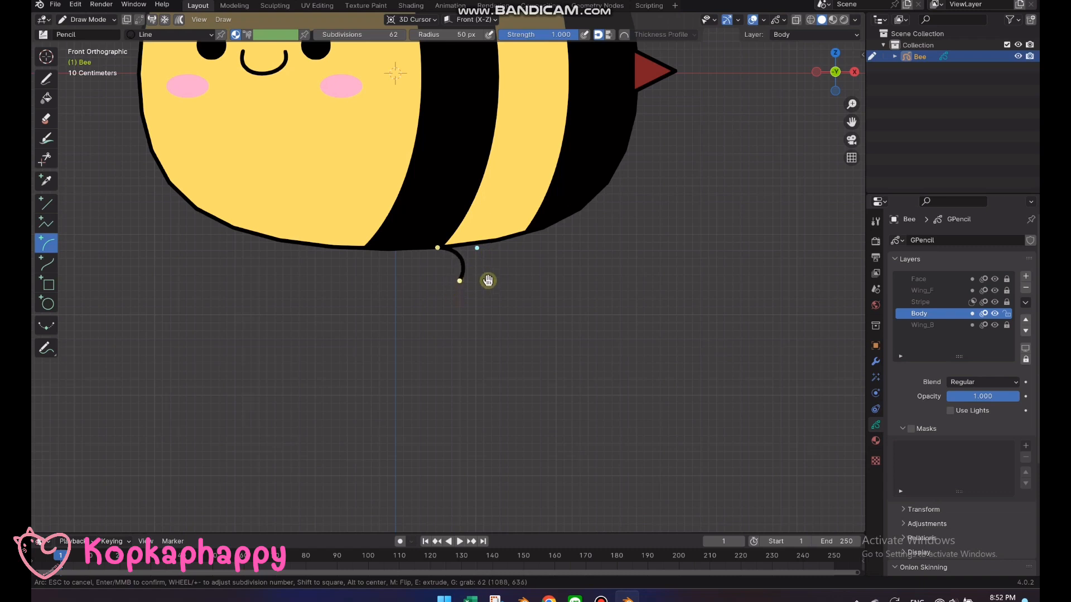
{"action": "key", "text": "Return"}
In Edit Mode, duplicate the leg a short way along positive X and rotate the copy about 12 degrees to follow the body's curve
{"action": "scroll", "coordinate": [487, 283], "scroll_direction": "up", "scroll_amount": 2}
{"action": "key", "text": "Tab"}
{"action": "left_click_drag", "start_coordinate": [494, 298], "coordinate": [456, 259]}
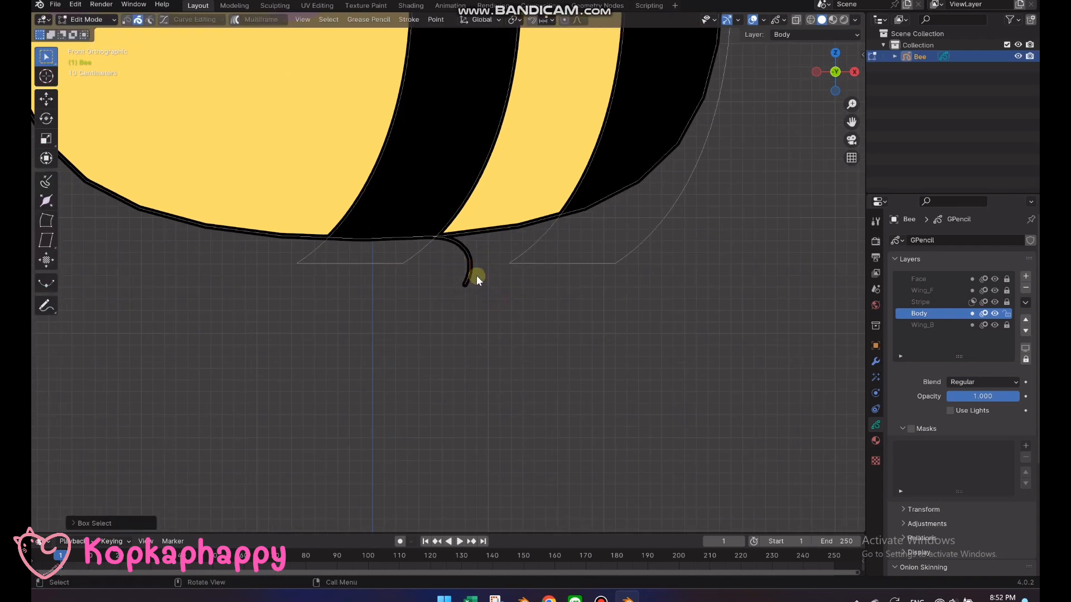
{"action": "key", "text": "shift+d"}
{"action": "key", "text": "x"}
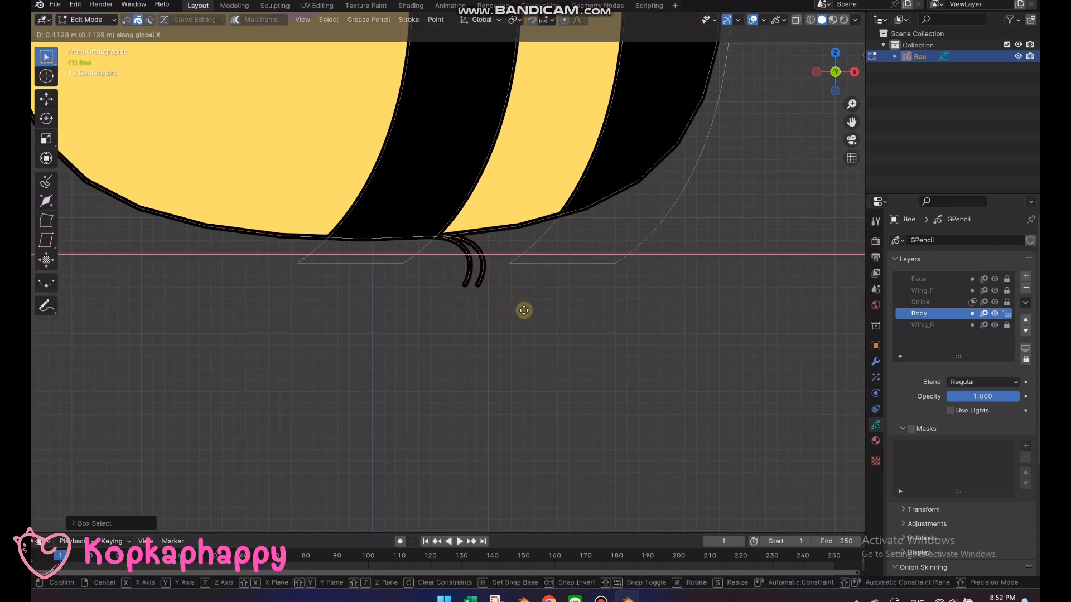
{"action": "left_click", "coordinate": [551, 307]}
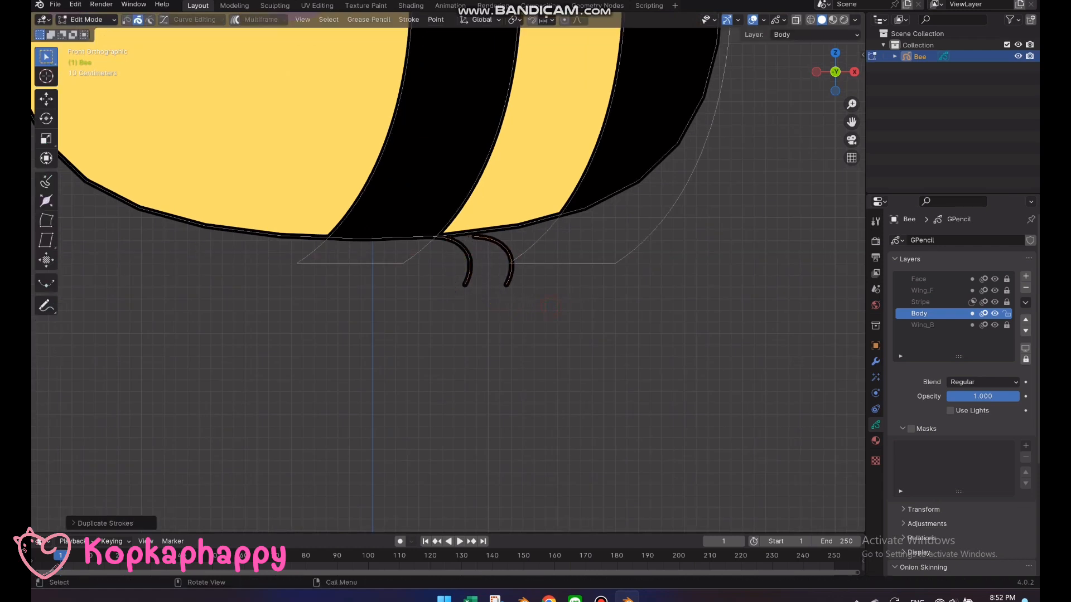
{"action": "key", "text": "r"}
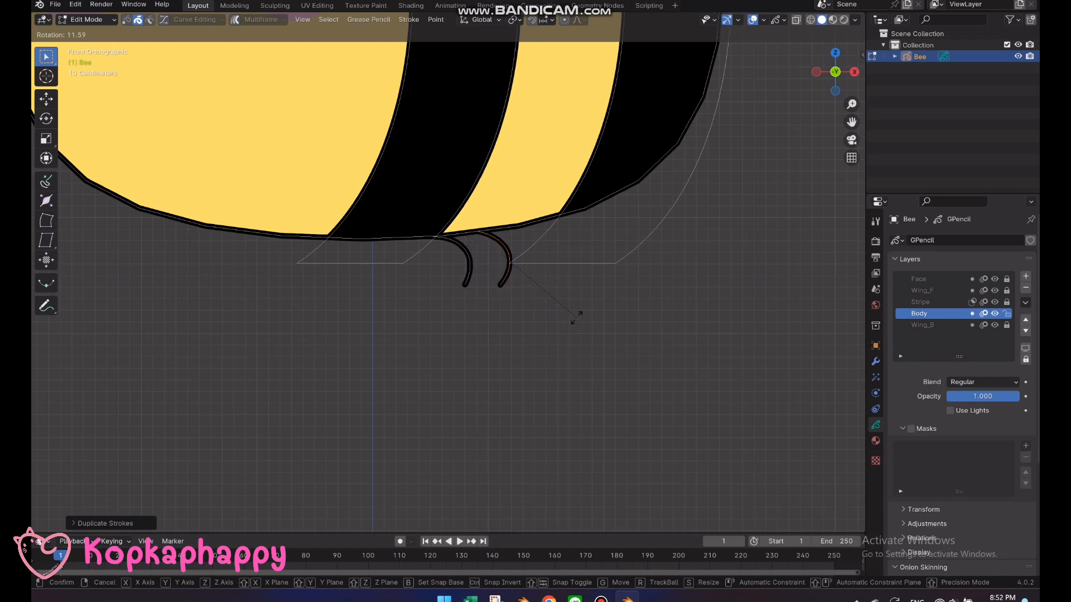
{"action": "left_click", "coordinate": [576, 318]}
Duplicate both legs along negative X toward the face and rotate the copies about Z so they curve the opposite way
{"action": "left_click_drag", "start_coordinate": [534, 313], "coordinate": [447, 272]}
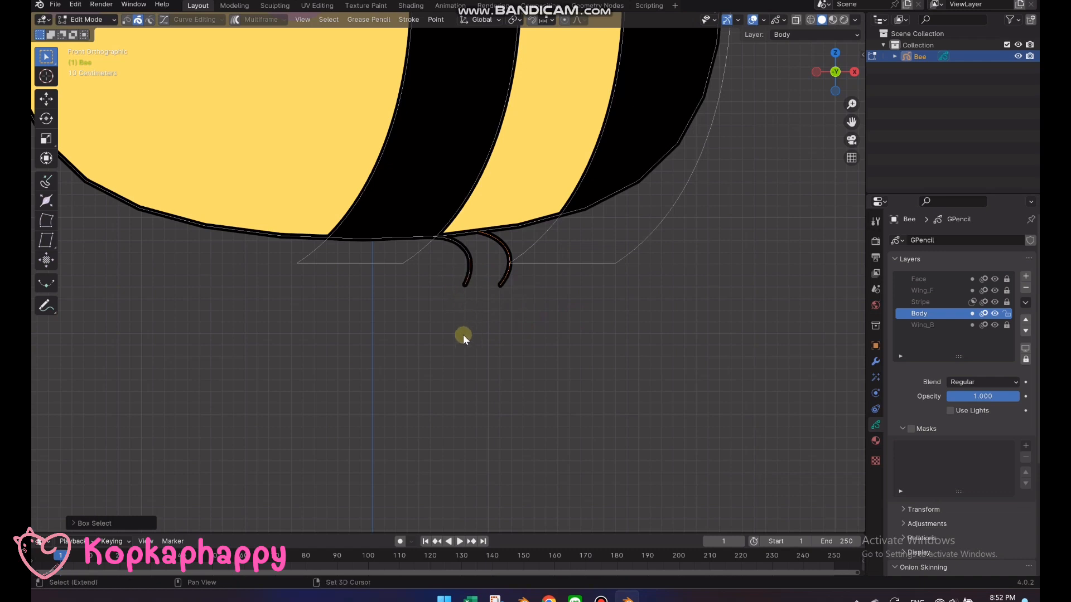
{"action": "middle_click_drag", "start_coordinate": [462, 335], "coordinate": [578, 315], "text": "shift"}
{"action": "key", "text": "shift+d"}
{"action": "key", "text": "x"}
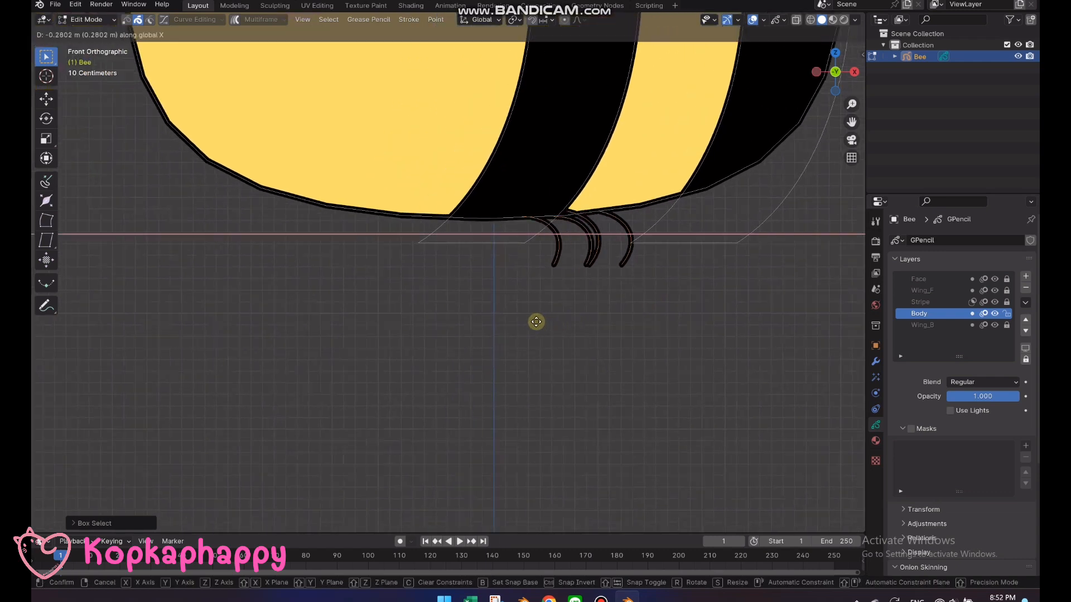
{"action": "left_click", "coordinate": [447, 323]}
{"action": "key", "text": "r"}
{"action": "key", "text": "z"}
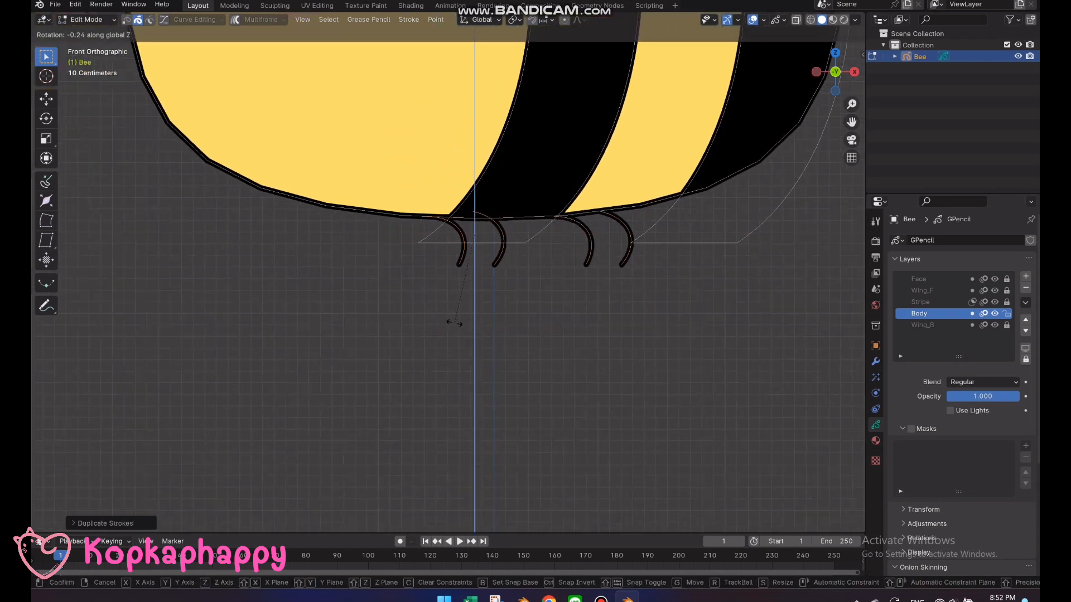
{"action": "left_click", "coordinate": [456, 327]}
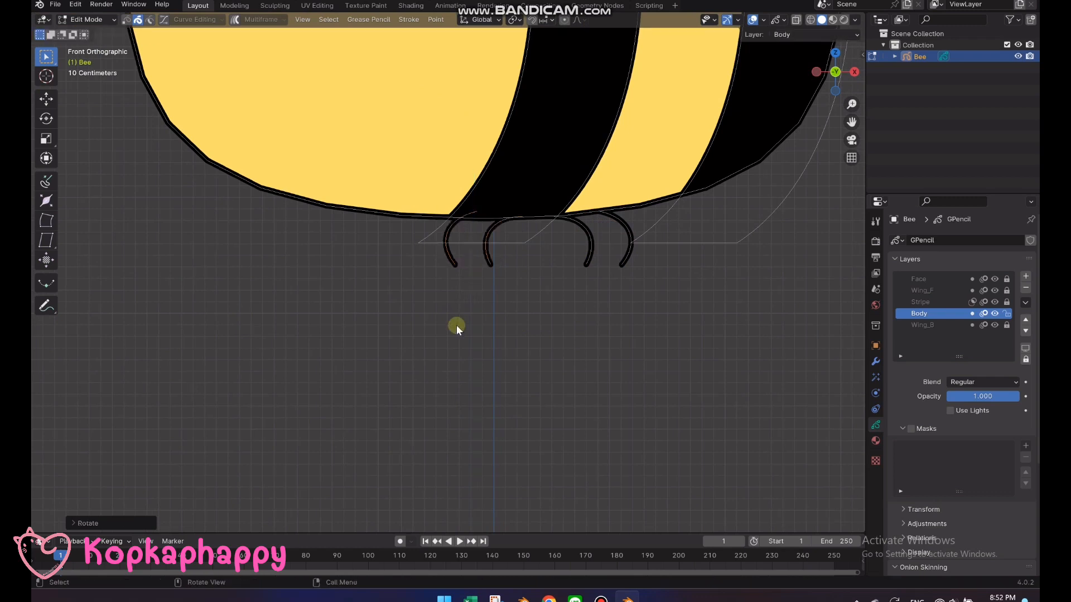
Move the front pair of legs about 0.5 m along negative X, rotate it about -3 degrees and nudge it against the body's underside
{"action": "key", "text": "g"}
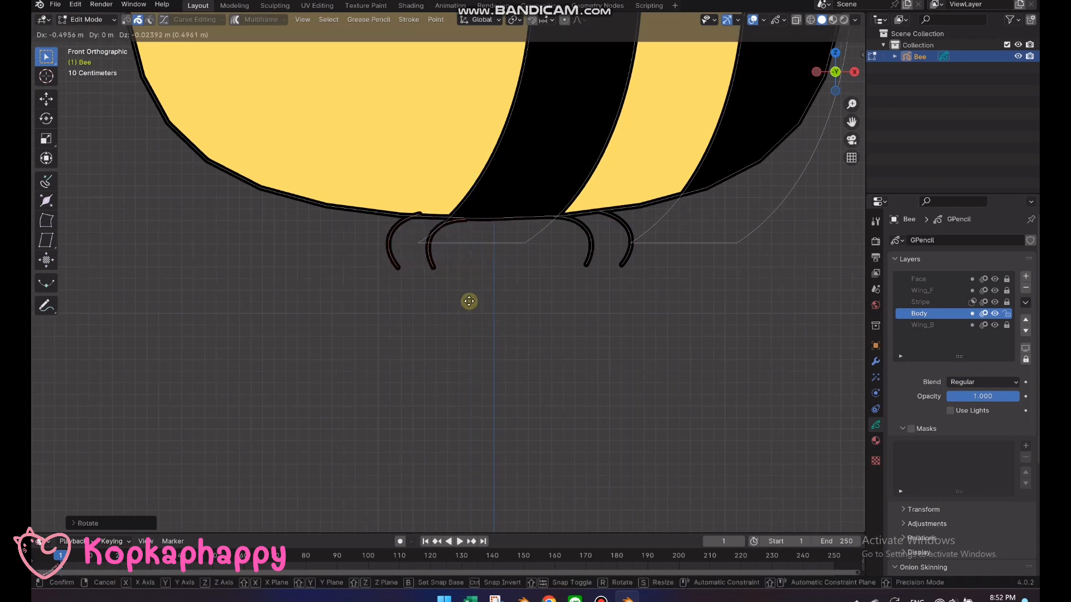
{"action": "left_click", "coordinate": [469, 301]}
{"action": "key", "text": "r"}
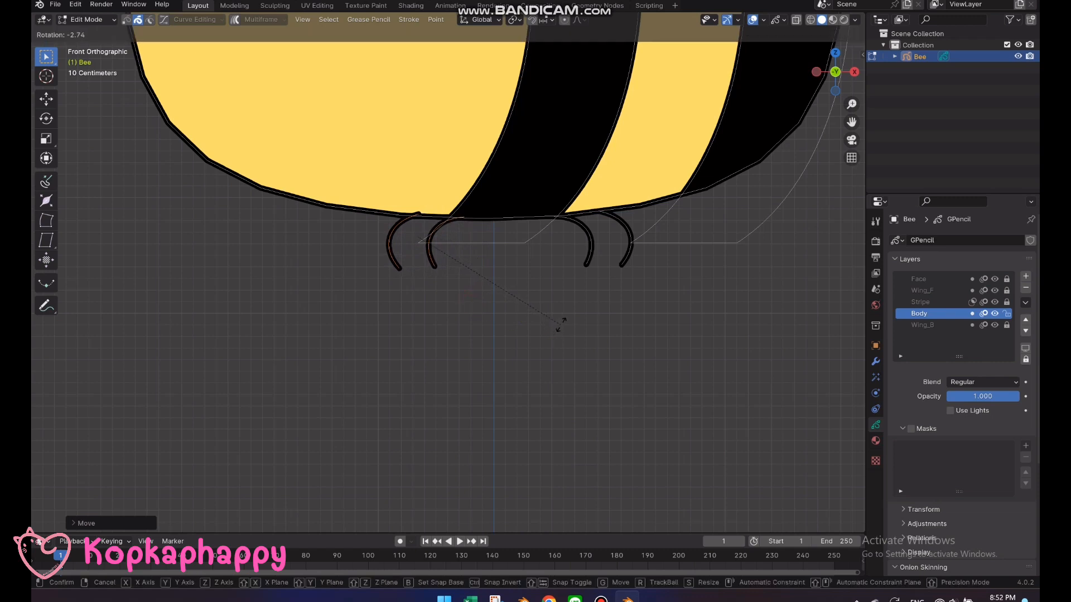
{"action": "left_click", "coordinate": [562, 323]}
{"action": "key", "text": "g"}
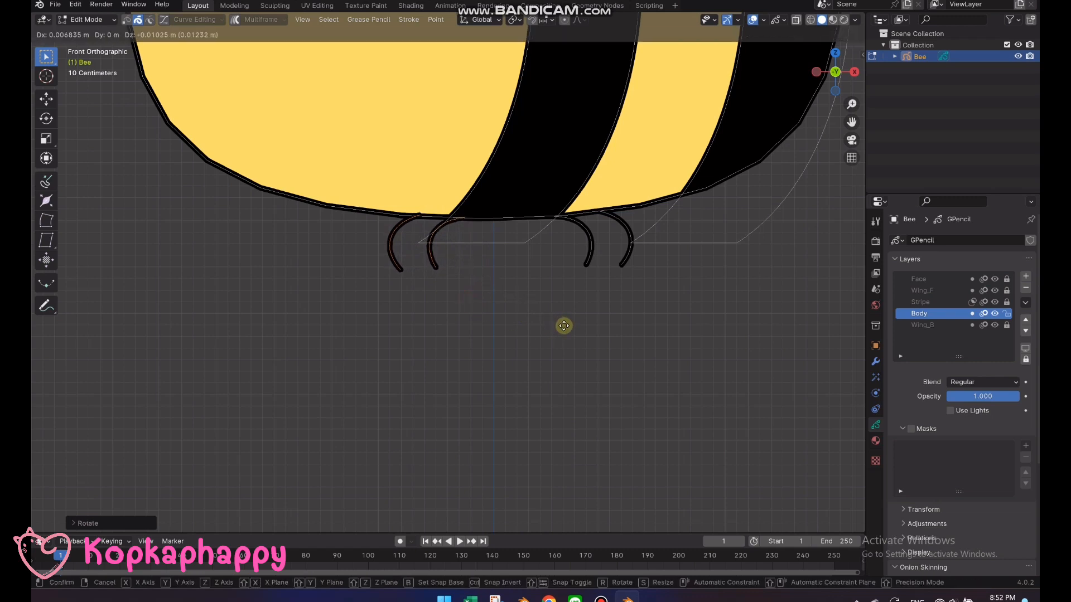
{"action": "left_click", "coordinate": [565, 325]}
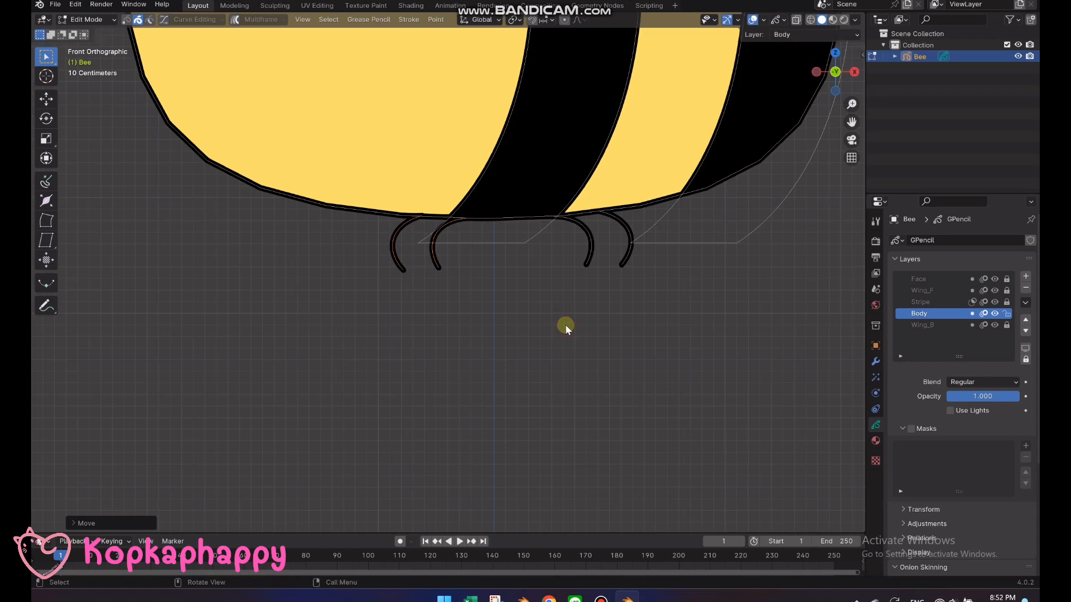
Return to Draw Mode and show the whole bee in Rendered viewport shading
{"action": "scroll", "coordinate": [564, 323], "scroll_direction": "down", "scroll_amount": 4}
{"action": "key", "text": "Tab"}
{"action": "scroll", "coordinate": [566, 319], "scroll_direction": "down", "scroll_amount": 5}
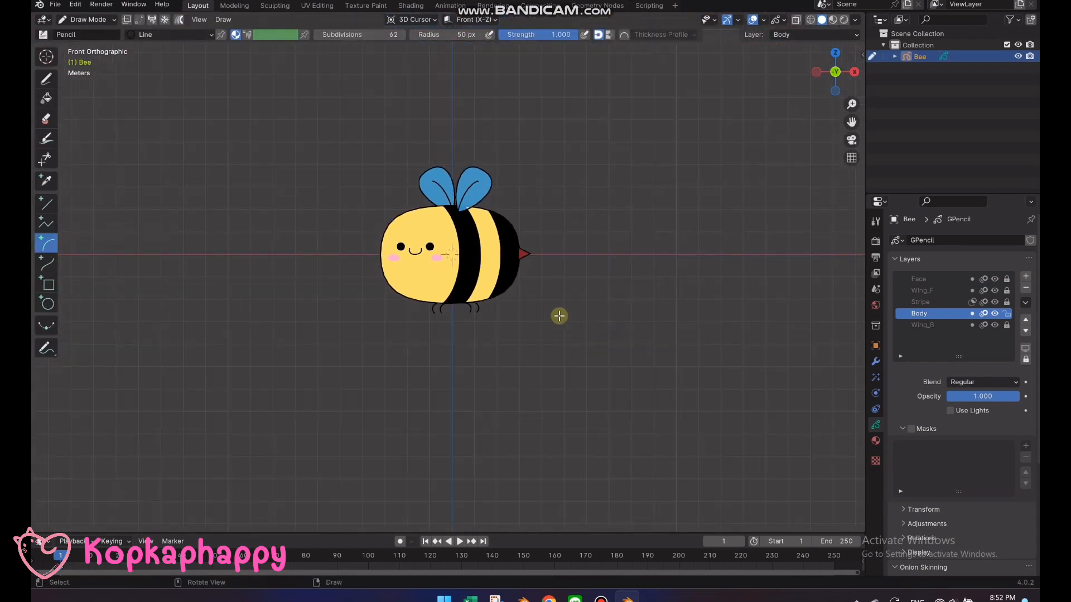
{"action": "left_click", "coordinate": [844, 20]}
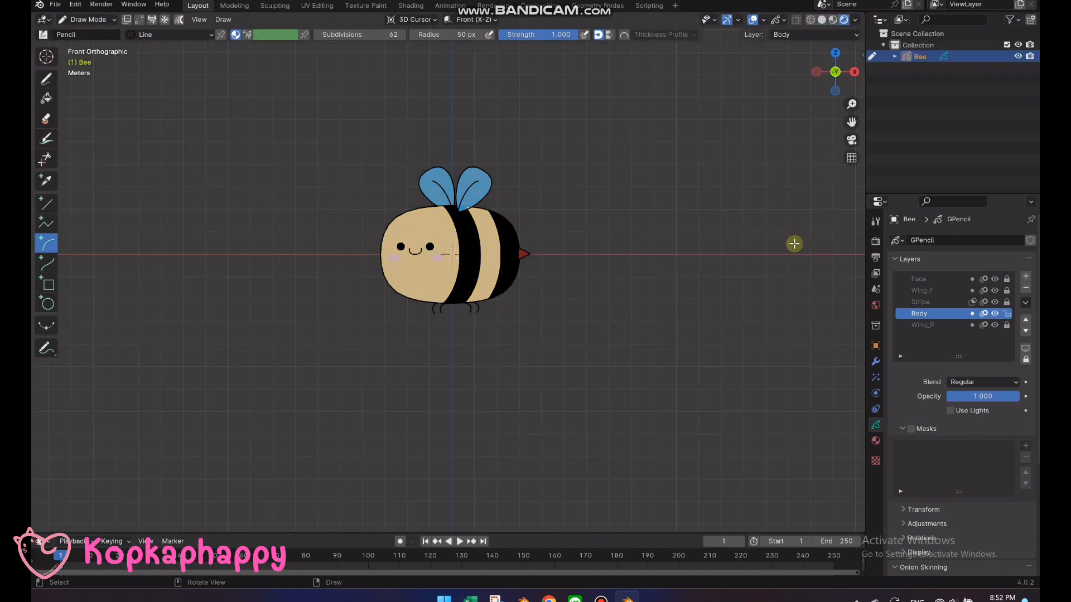
Set the World background color to a pale yellow-green with hue 0.197, saturation 0.463 and value 0.594
{"action": "left_click", "coordinate": [875, 305]}
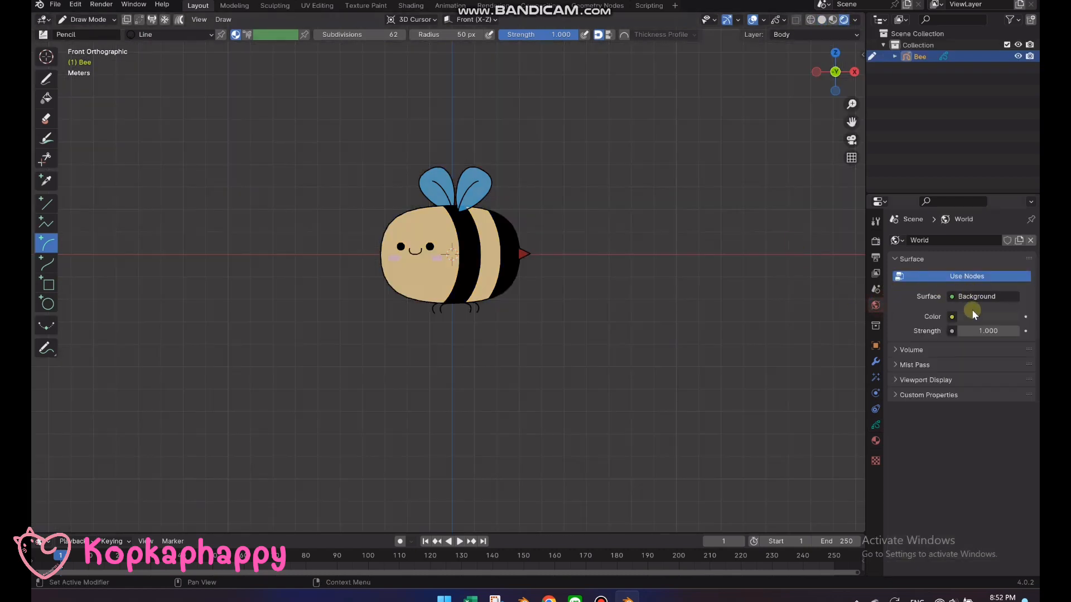
{"action": "left_click", "coordinate": [970, 315]}
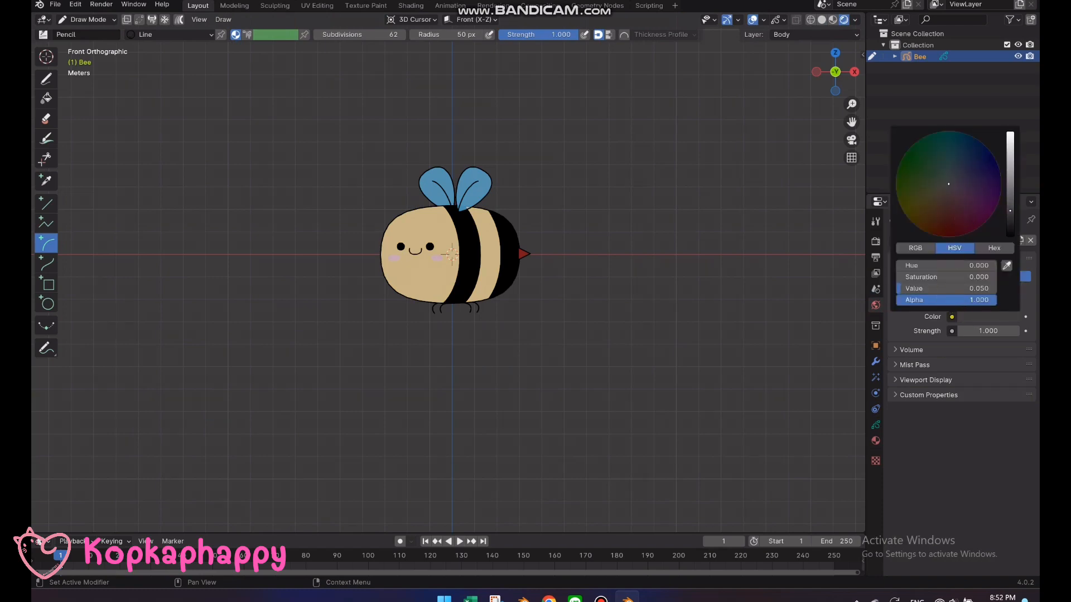
{"action": "left_click_drag", "start_coordinate": [1010, 211], "coordinate": [1010, 151]}
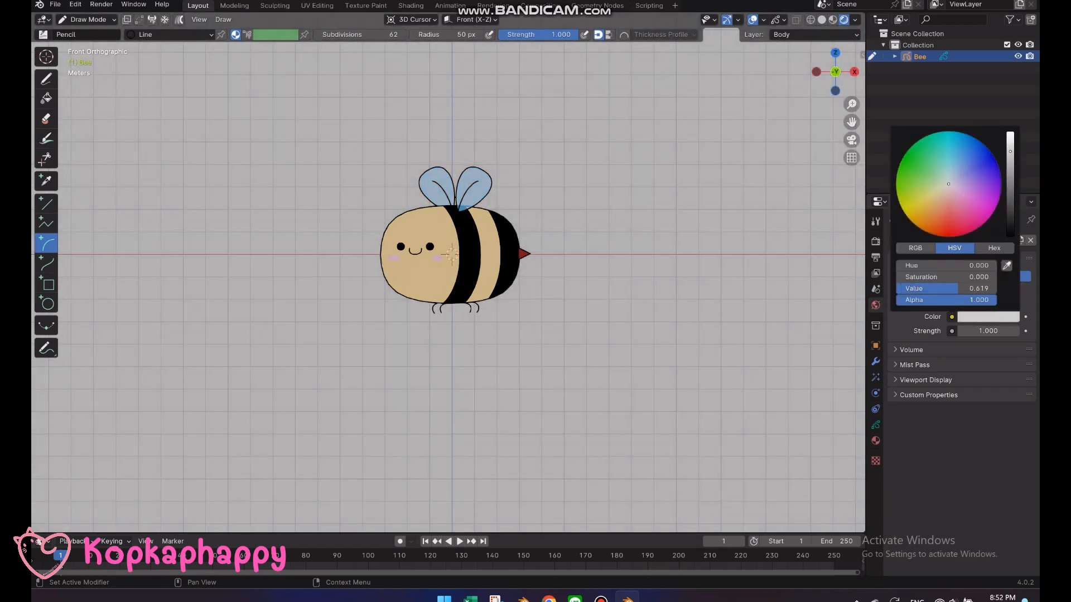
{"action": "left_click", "coordinate": [936, 196]}
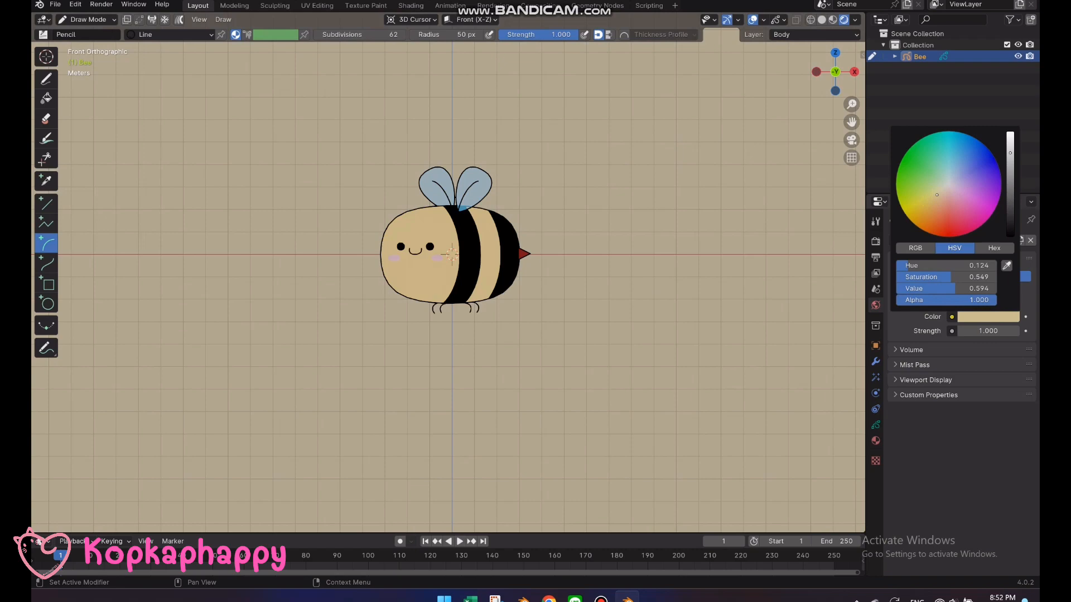
{"action": "mouse_move", "coordinate": [940, 197]}
{"action": "left_mouse_down"}
{"action": "mouse_move", "coordinate": [954, 201]}
{"action": "mouse_move", "coordinate": [955, 192]}
{"action": "mouse_move", "coordinate": [936, 189]}
{"action": "left_mouse_up"}
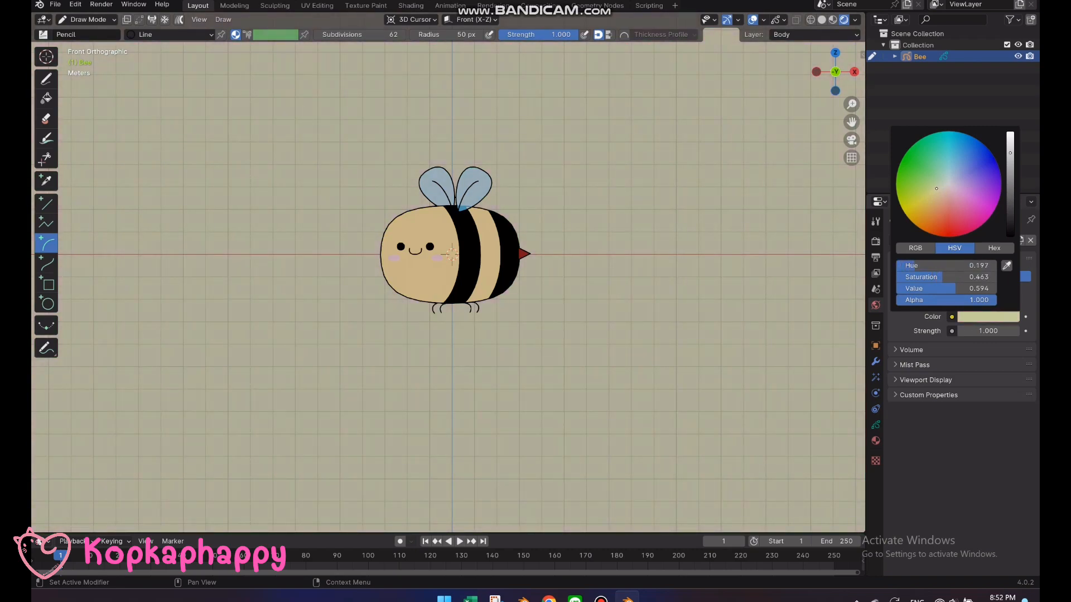